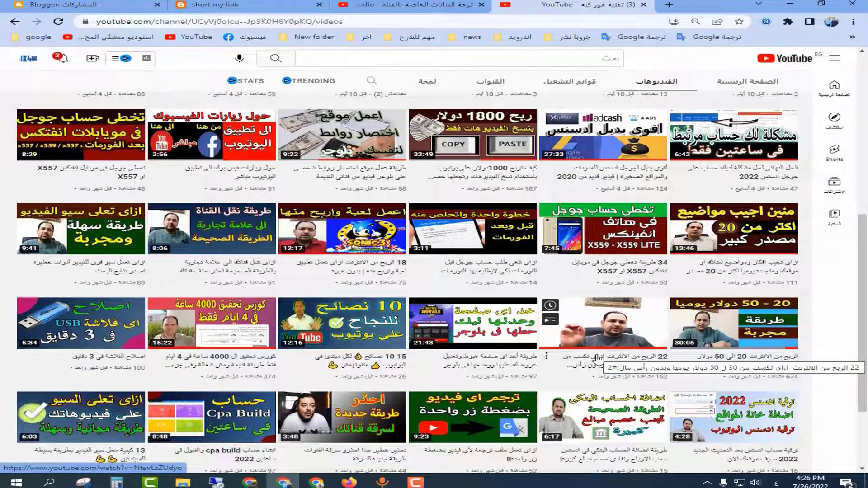
# Look over the short my link blog's homepage, including its forex text and the Skip ads button.
pyautogui.click(216, 5)
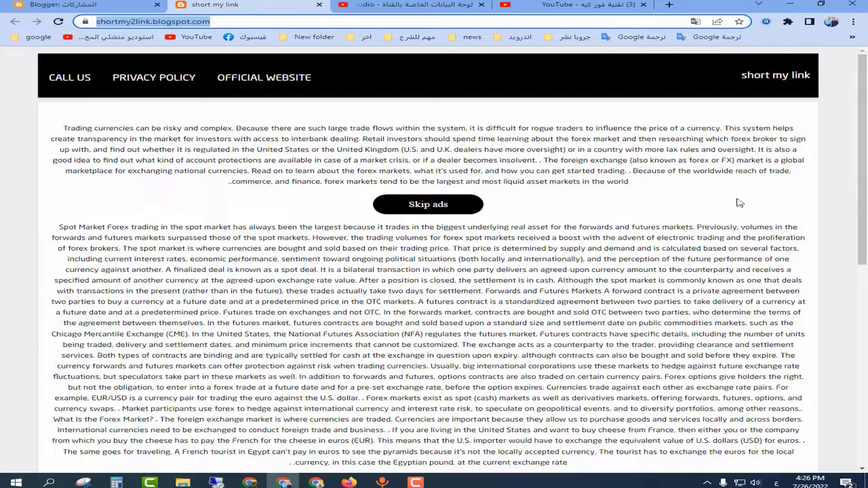
pyautogui.moveTo(376, 274); pyautogui.dragTo(508, 283)
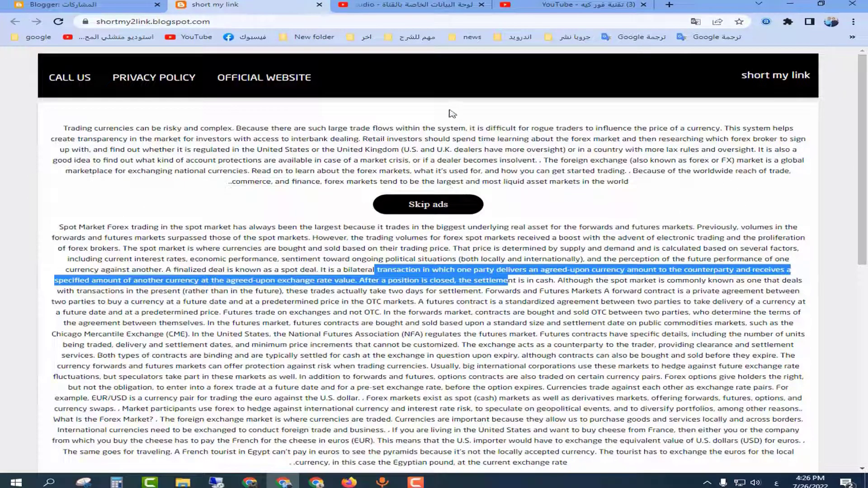
pyautogui.moveTo(441, 128); pyautogui.dragTo(571, 128)
pyautogui.moveTo(396, 227); pyautogui.dragTo(409, 227)
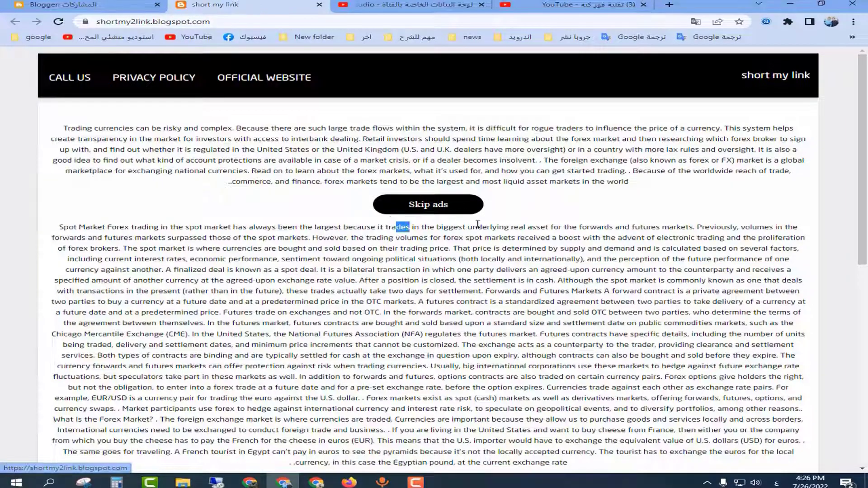
pyautogui.moveTo(478, 223); pyautogui.dragTo(509, 227)
pyautogui.moveTo(470, 182); pyautogui.dragTo(418, 181)
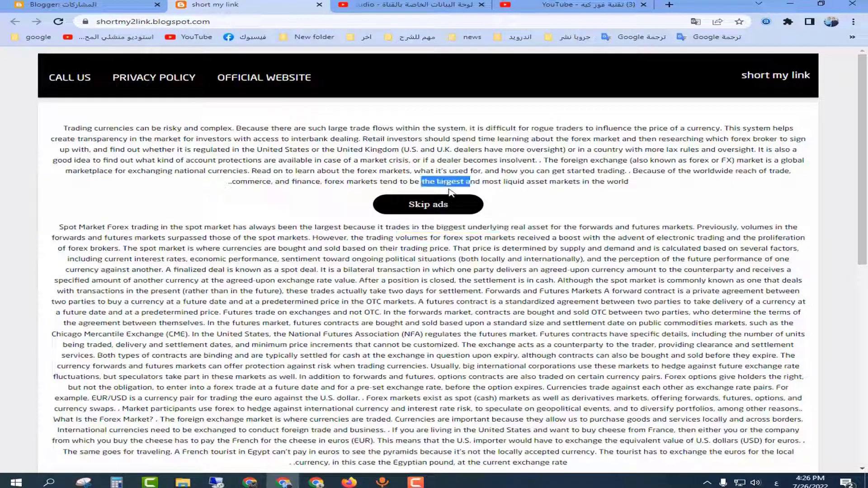
pyautogui.scroll(-8, 461, 239)
pyautogui.scroll(7, 407, 337)
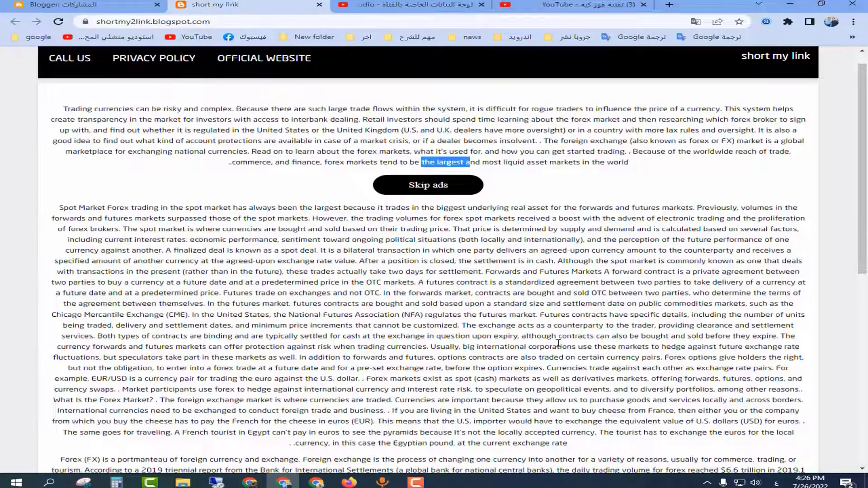
pyautogui.click(567, 326)
# Return to Blogger and open the Full Programs blog's posts list in a separate tab.
pyautogui.click(102, 3)
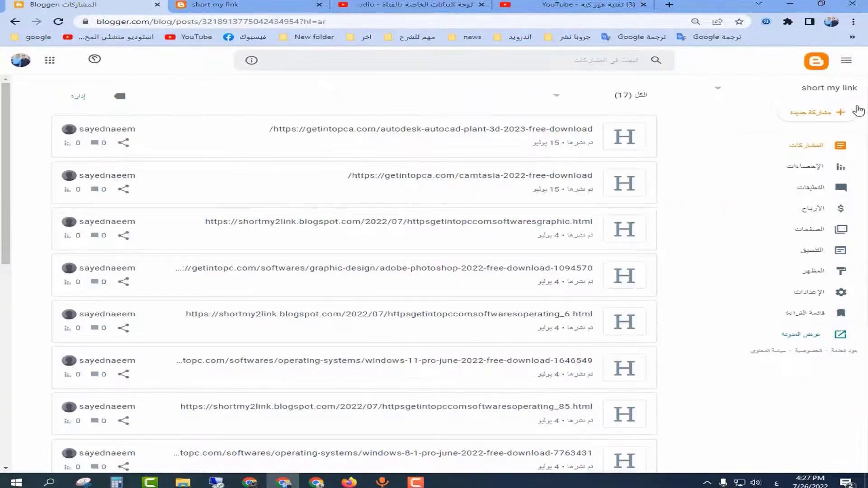
pyautogui.rightClick(817, 67)
pyautogui.click(817, 67)
pyautogui.hotkey('ctrl', 'Tab')
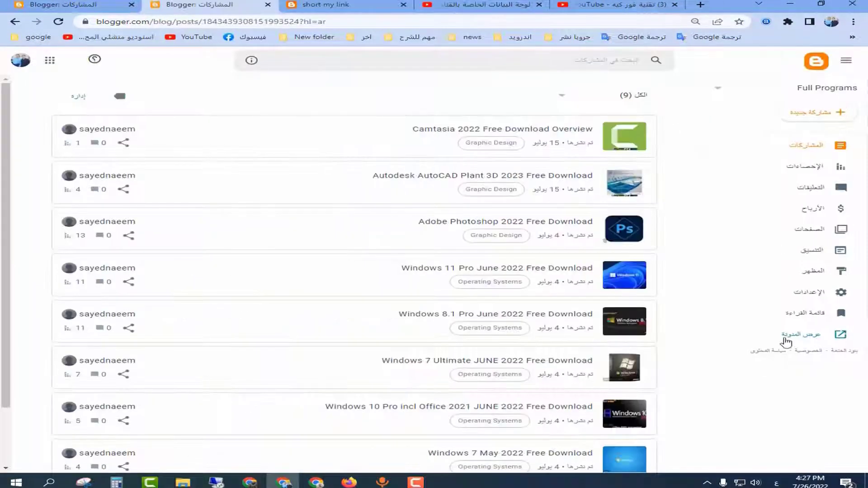
# View the live Full Programs blog, dismiss the translation prompt, and copy the address full-programs2100.blogspot.com.
pyautogui.click(807, 337)
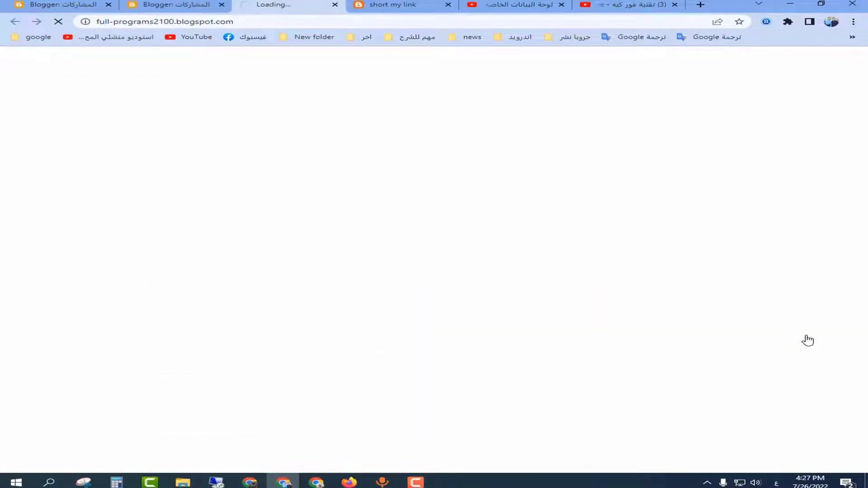
pyautogui.scroll(-5, 419, 171)
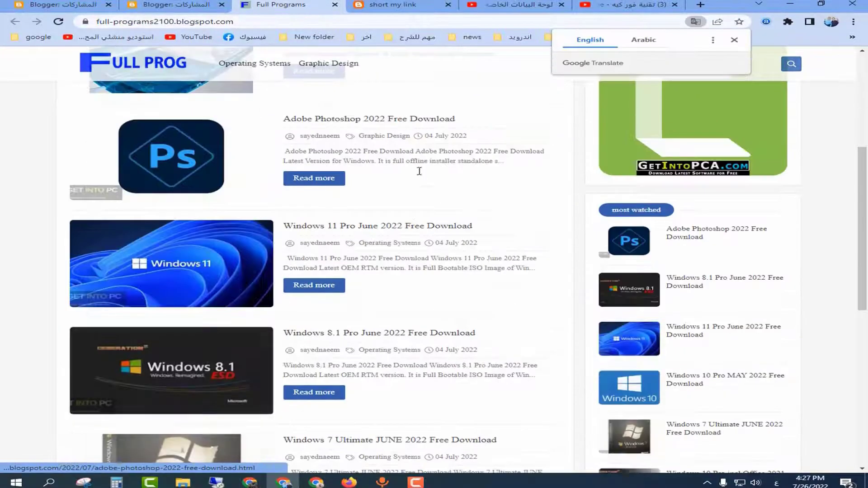
pyautogui.scroll(5, 419, 171)
pyautogui.click(734, 40)
pyautogui.click(216, 25)
pyautogui.hotkey('ctrl', 'c')
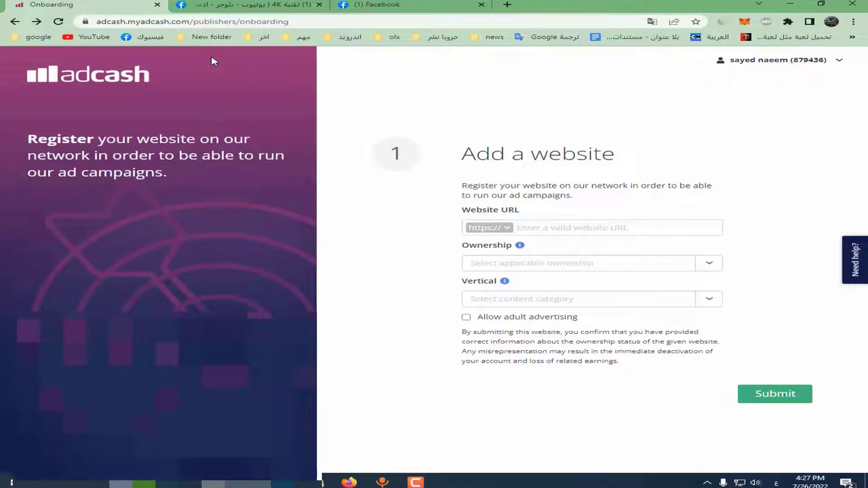
# Open the bookmarked A-ADS site in a new tab of the Adcash browser window and go to its sign-in page.
pyautogui.hotkey('ctrl', 't')
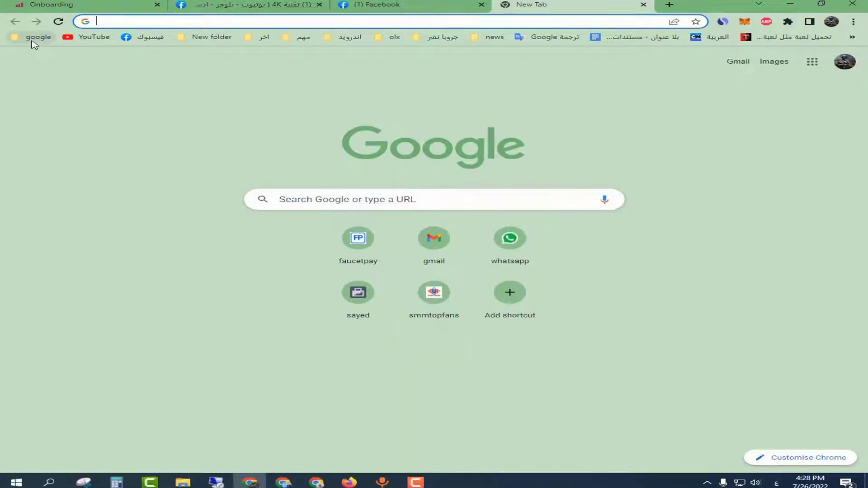
pyautogui.click(34, 37)
pyautogui.click(90, 55)
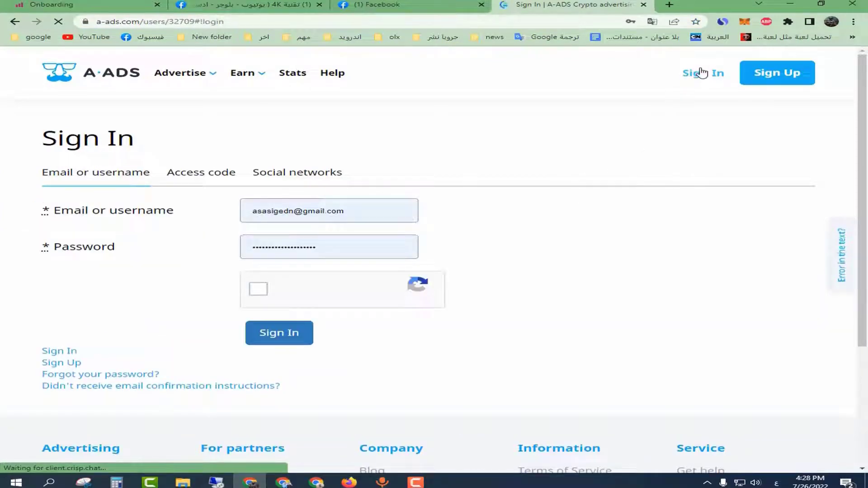
pyautogui.click(701, 73)
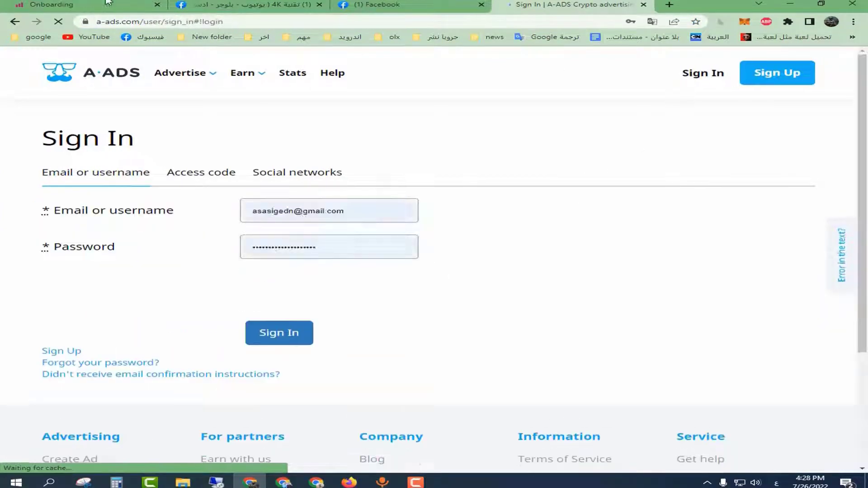
pyautogui.hotkey('ctrl', '1')
pyautogui.click(559, 4)
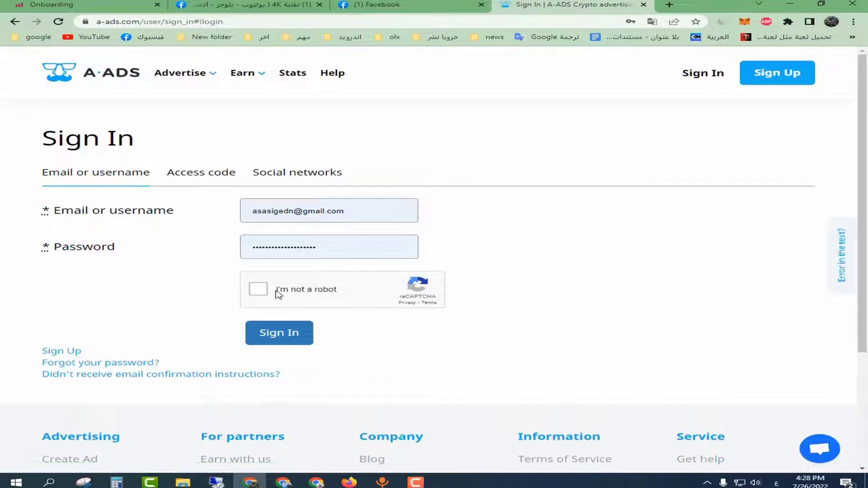
# Sign in to A-ADS with the saved credentials and open the account's balance menu.
pyautogui.click(291, 340)
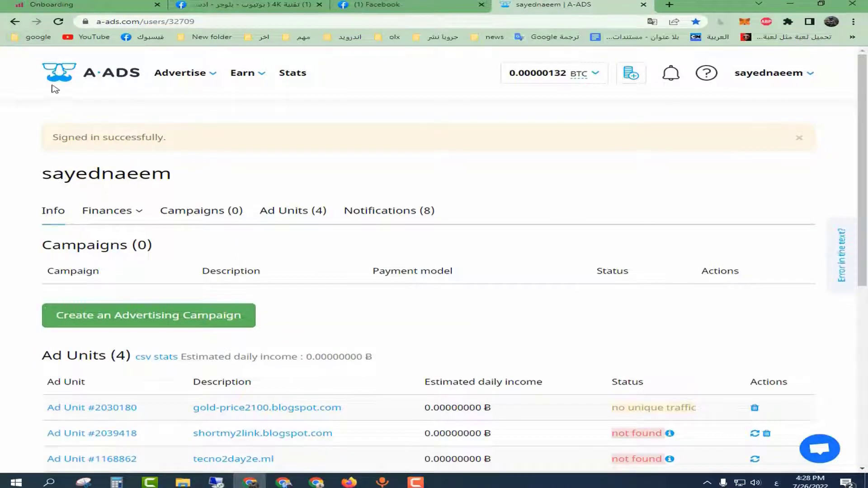
pyautogui.click(775, 74)
pyautogui.click(553, 73)
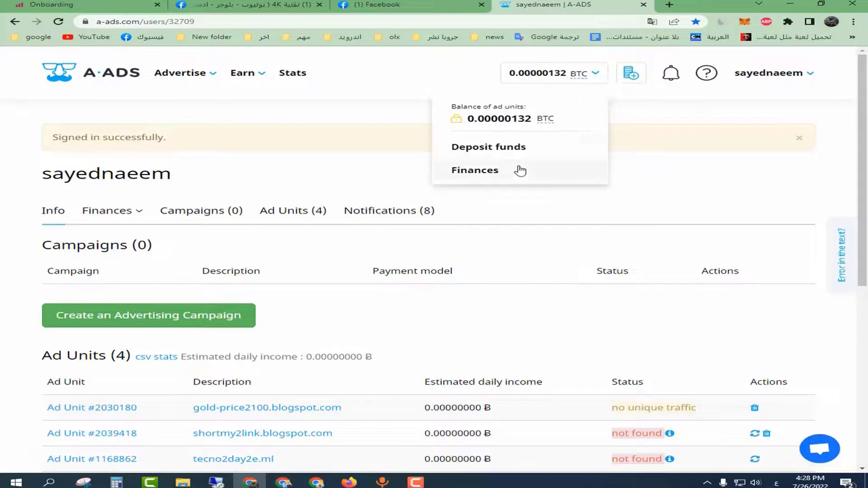
pyautogui.hotkey('ctrl', '1')
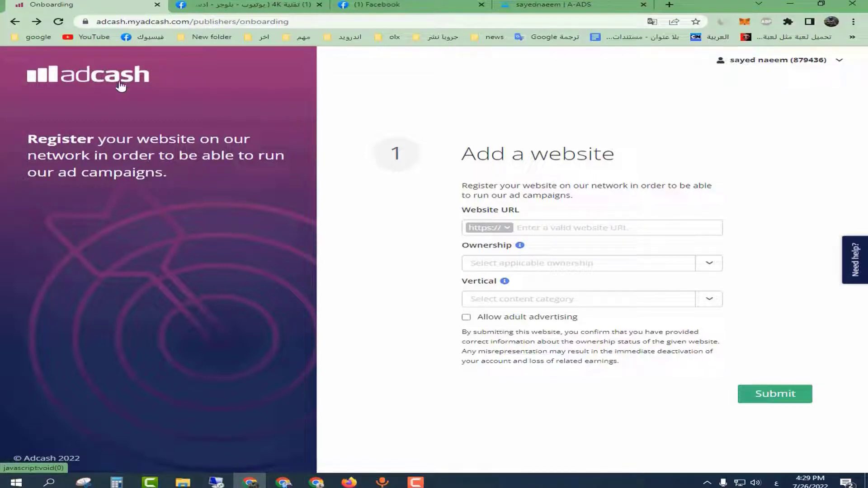
pyautogui.rightClick(555, 231)
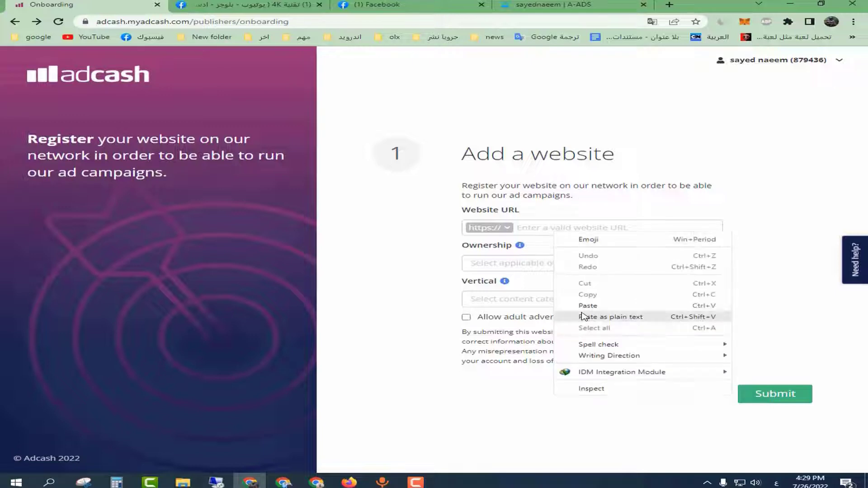
pyautogui.click(567, 316)
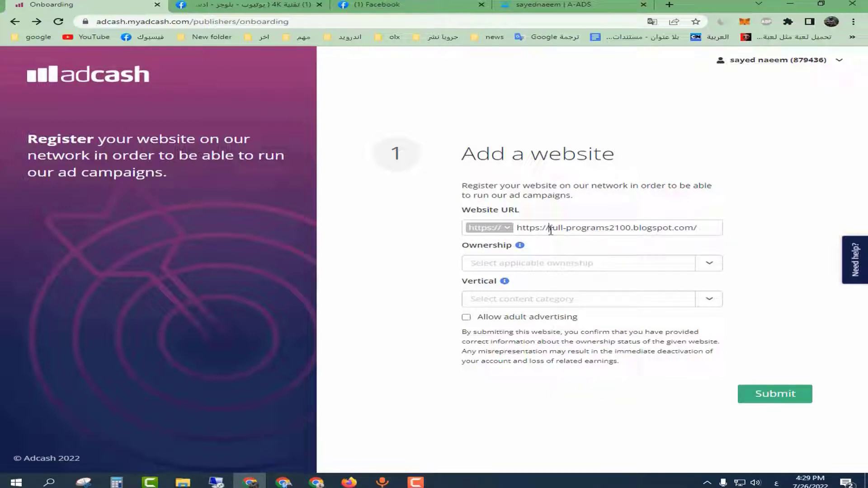
pyautogui.moveTo(551, 231); pyautogui.dragTo(517, 232)
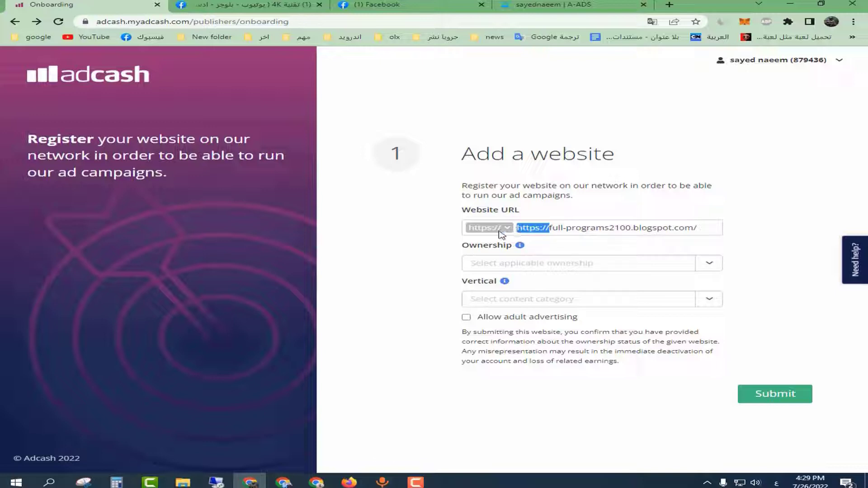
pyautogui.press('BackSpace')
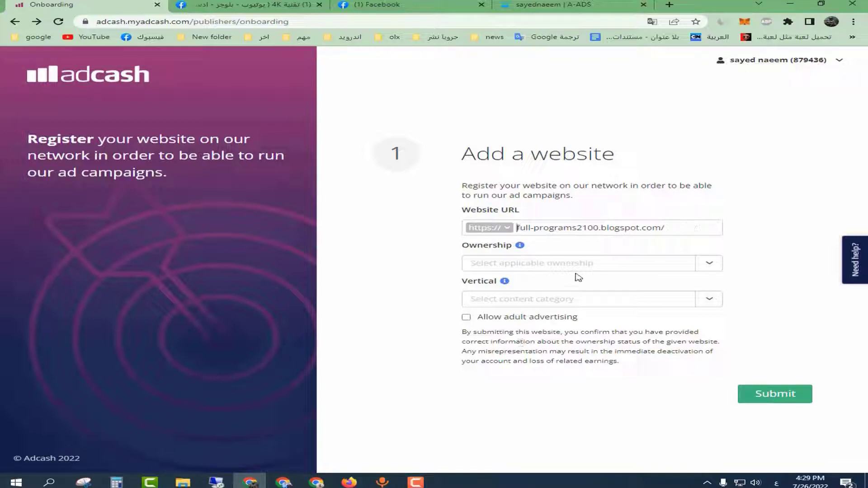
# Set the ownership to Owner and the vertical to Computers & Electronics, and submit the website.
pyautogui.click(576, 263)
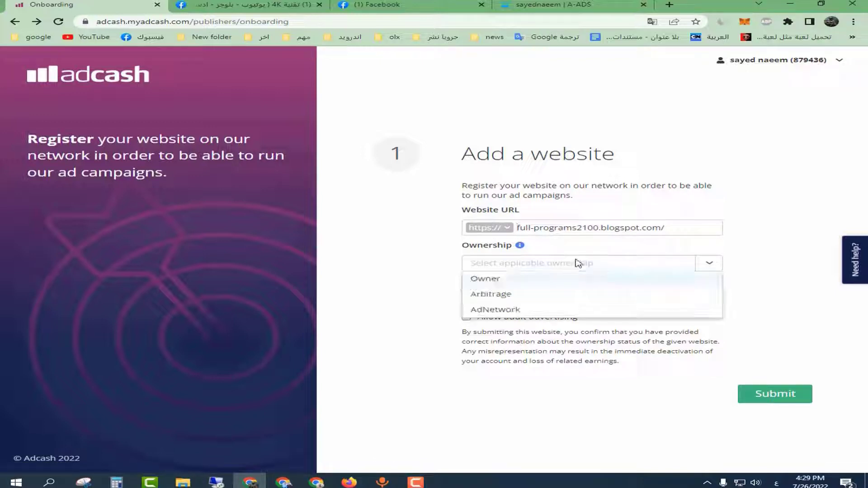
pyautogui.click(490, 284)
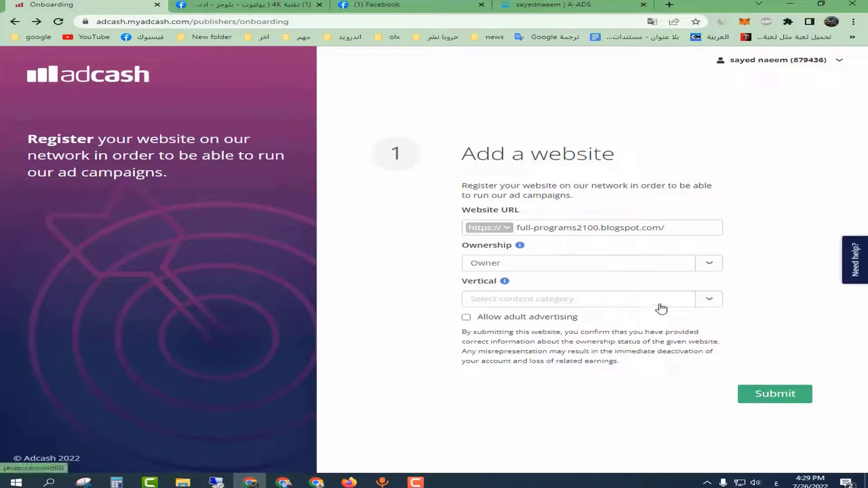
pyautogui.click(660, 304)
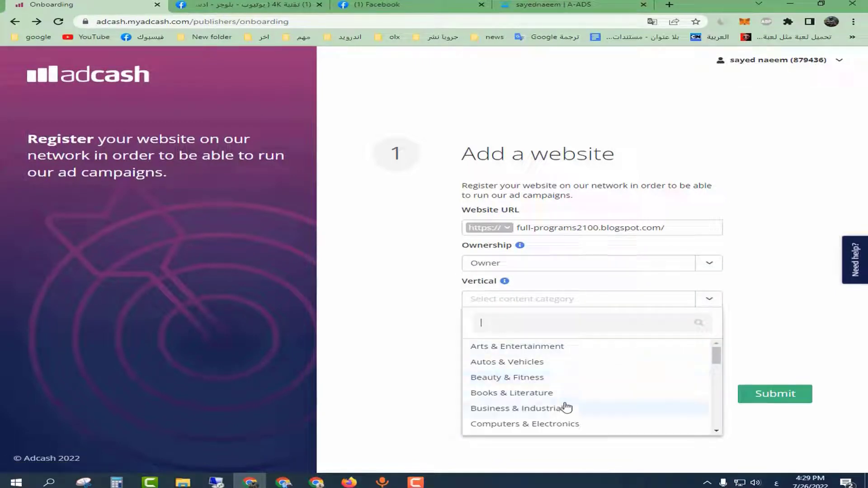
pyautogui.click(590, 424)
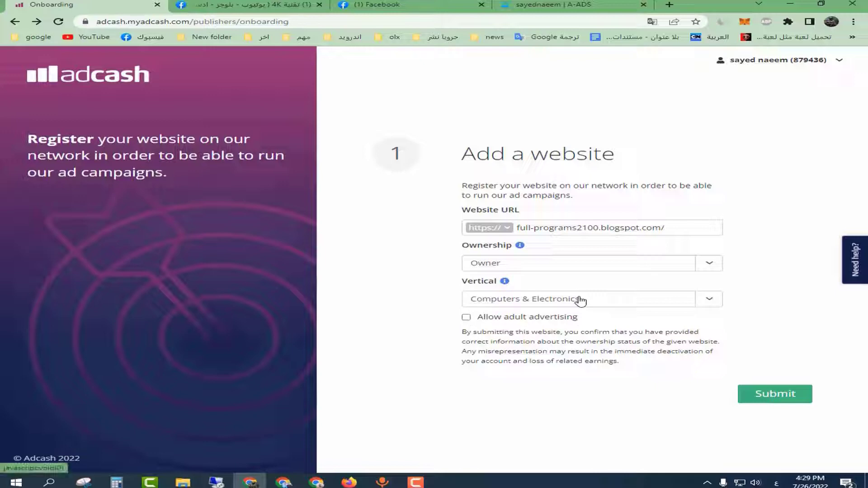
pyautogui.click(787, 396)
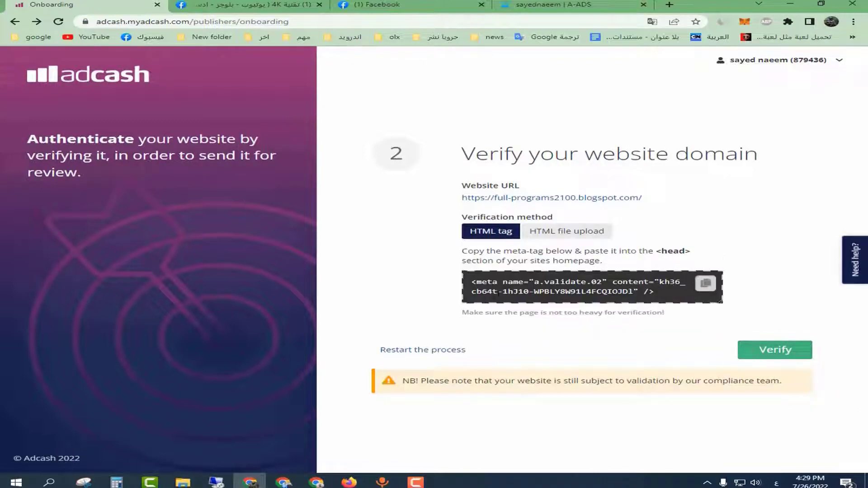
# Copy Adcash's HTML verification meta tag and open the Full Programs theme for HTML editing in Blogger.
pyautogui.click(705, 284)
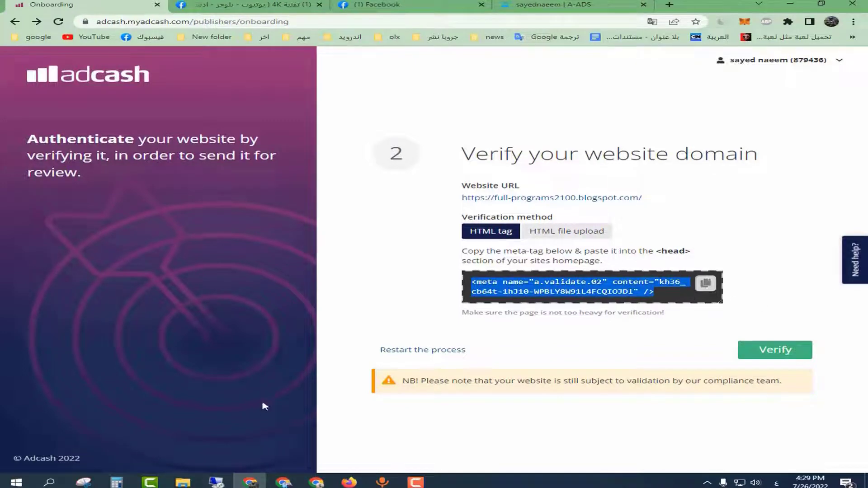
pyautogui.click(283, 482)
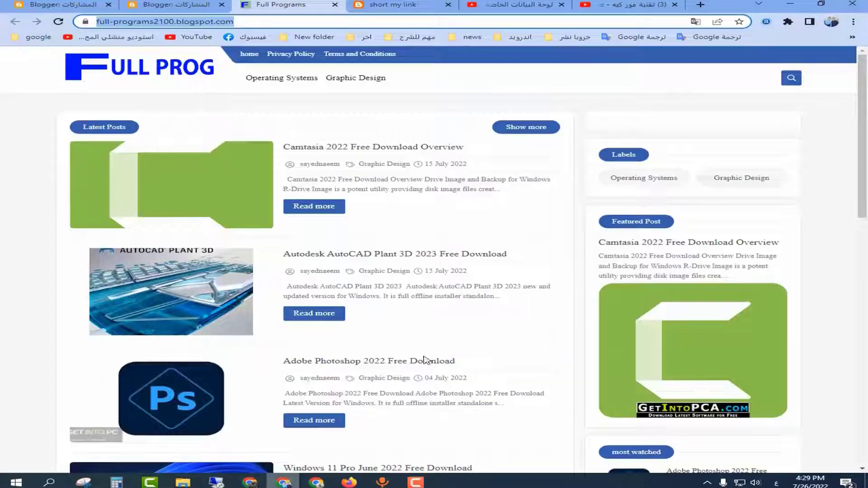
pyautogui.click(188, 4)
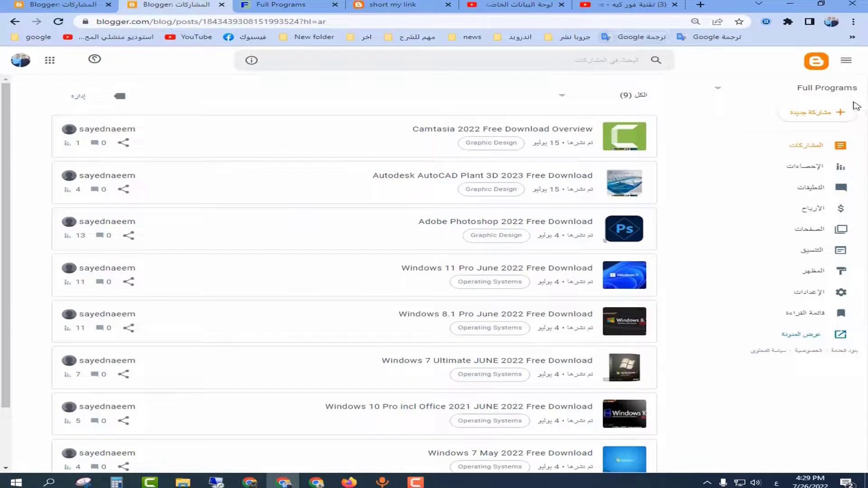
pyautogui.click(802, 271)
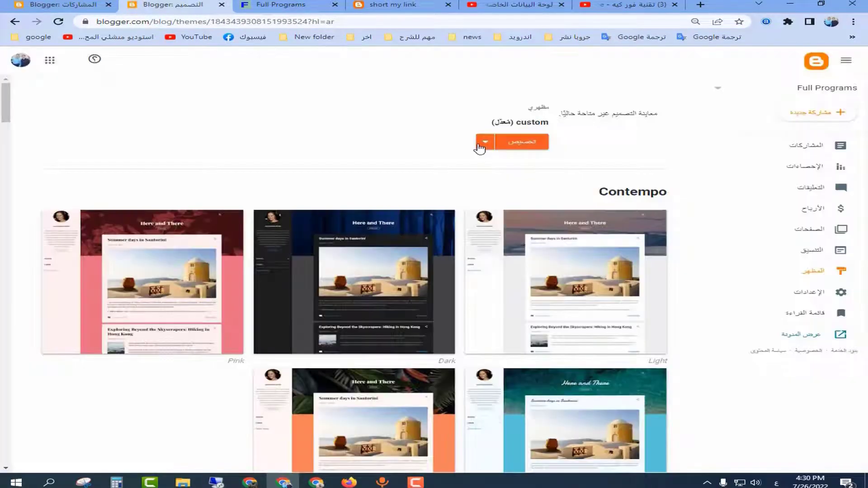
pyautogui.click(479, 147)
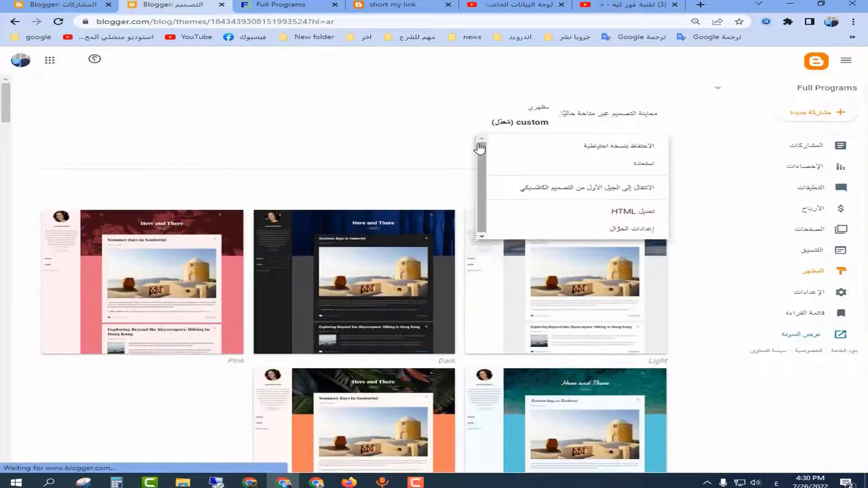
pyautogui.click(582, 214)
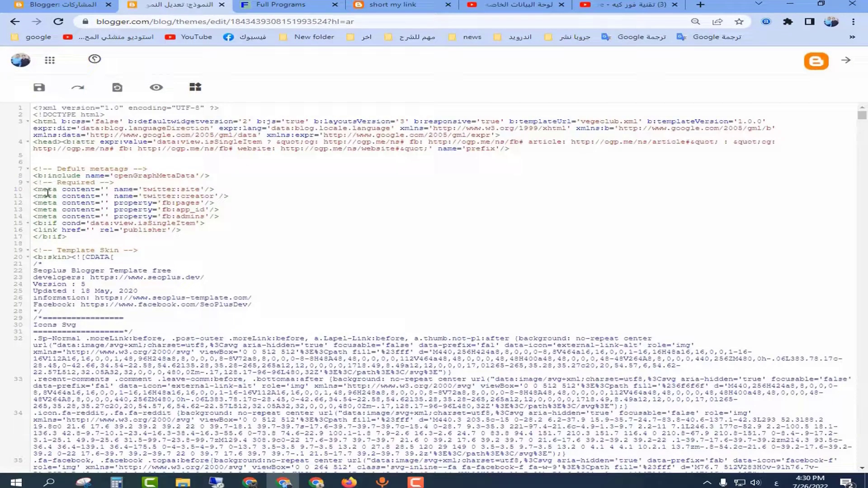
# Paste the Adcash verification meta tag on a new unindented line directly below the Required comment in the theme's head section.
pyautogui.moveTo(48, 192); pyautogui.dragTo(255, 229)
pyautogui.click(263, 260)
pyautogui.press('Return')
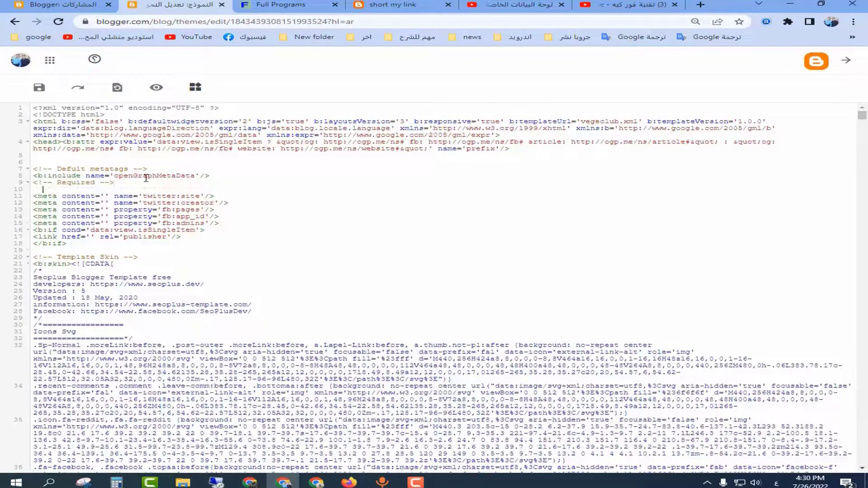
pyautogui.hotkey('ctrl', 'v')
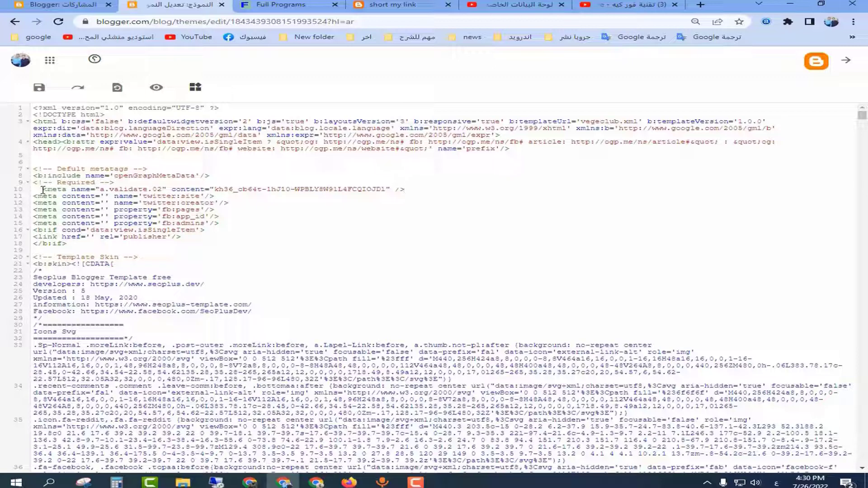
pyautogui.press('BackSpace')
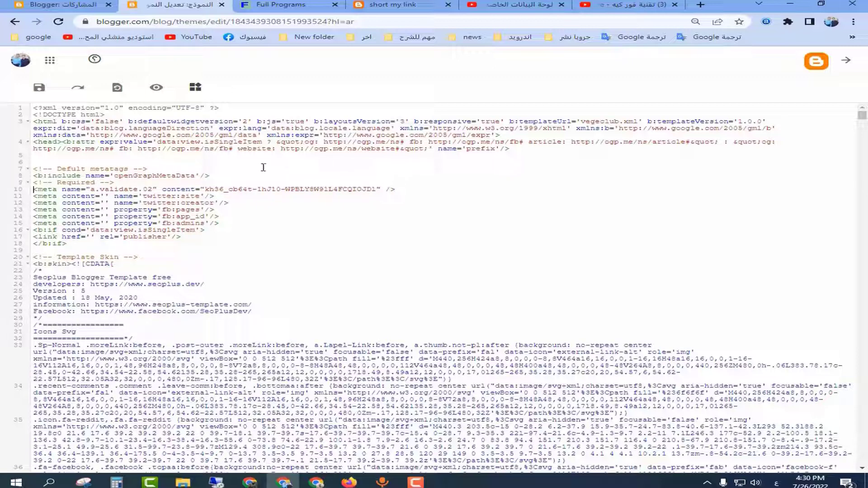
# Save the edited Blogger theme, verify the website domain in Adcash and complete the onboarding.
pyautogui.click(39, 87)
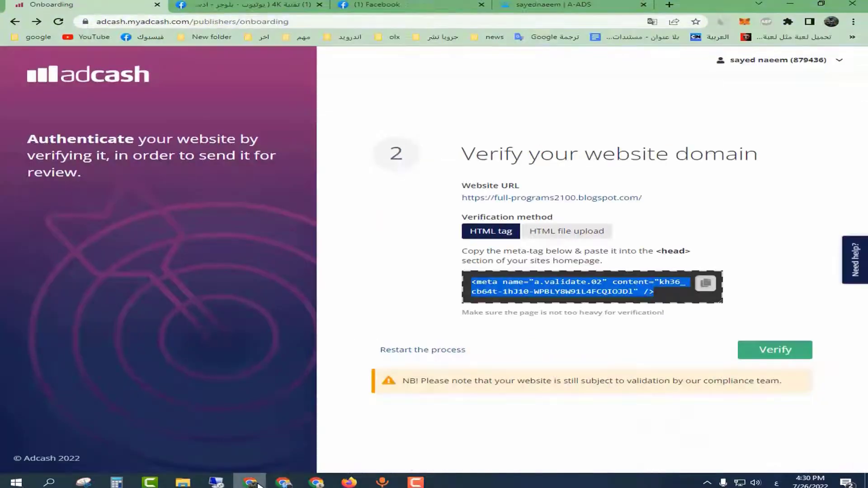
pyautogui.click(250, 483)
pyautogui.click(803, 353)
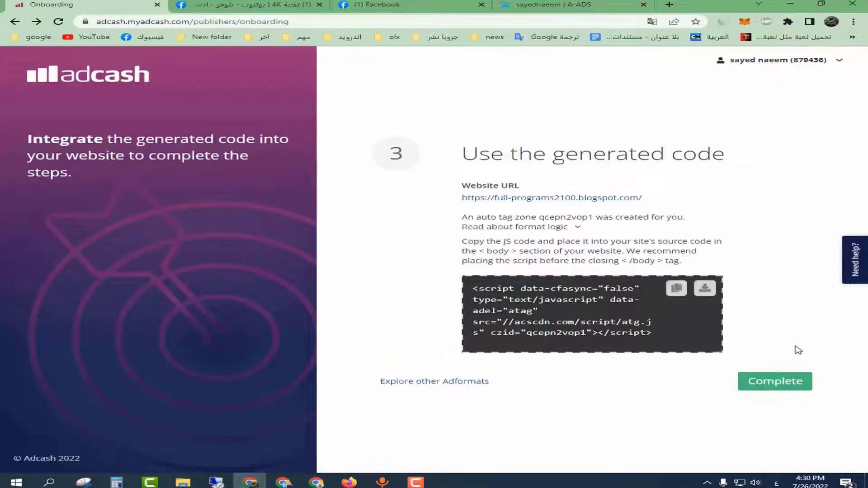
pyautogui.click(774, 381)
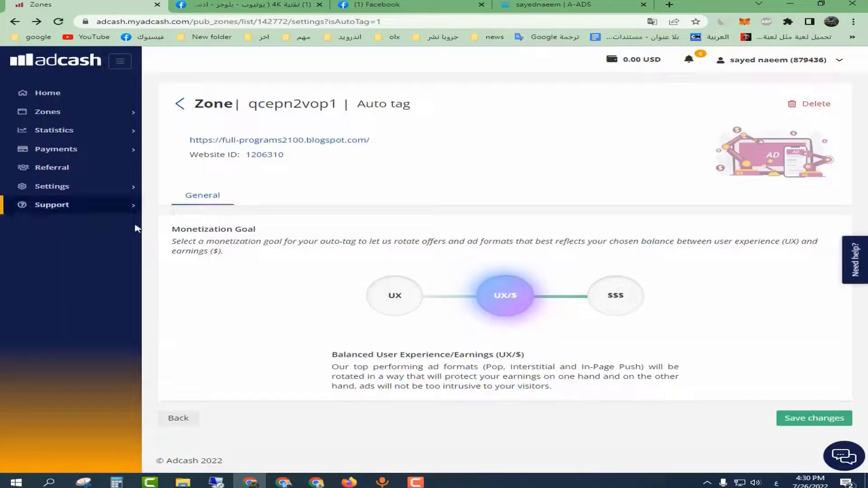
# Start a new Adcash zone for full-programs2100.blogspot.com with manually managed ad formats, choosing the Banner format.
pyautogui.click(54, 116)
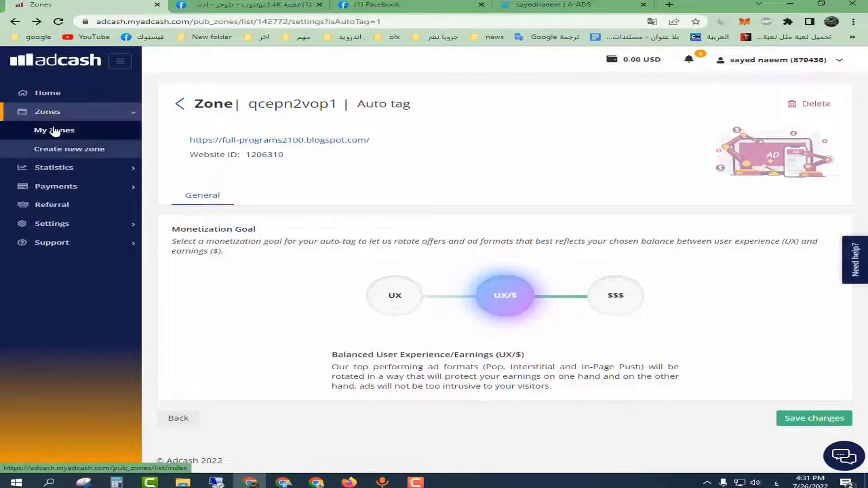
pyautogui.click(63, 152)
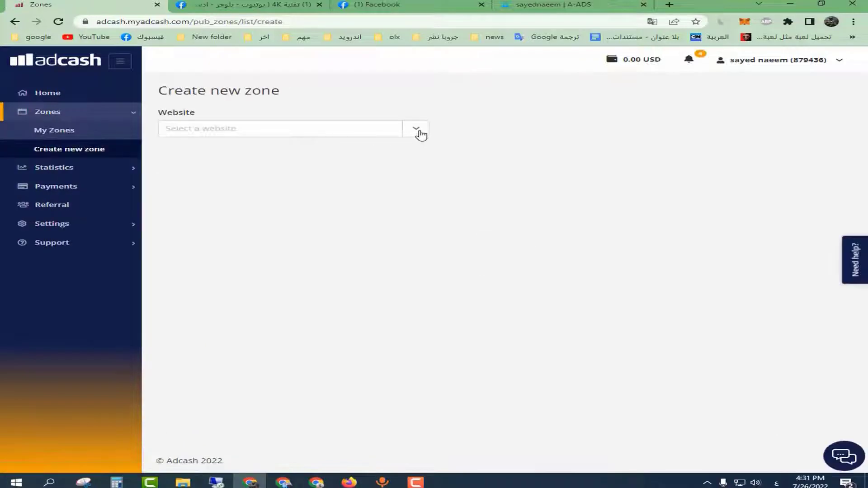
pyautogui.click(417, 130)
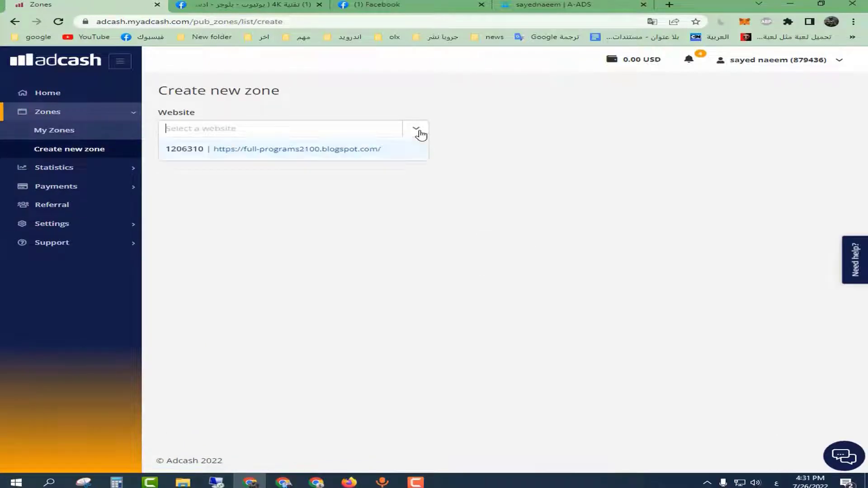
pyautogui.click(348, 149)
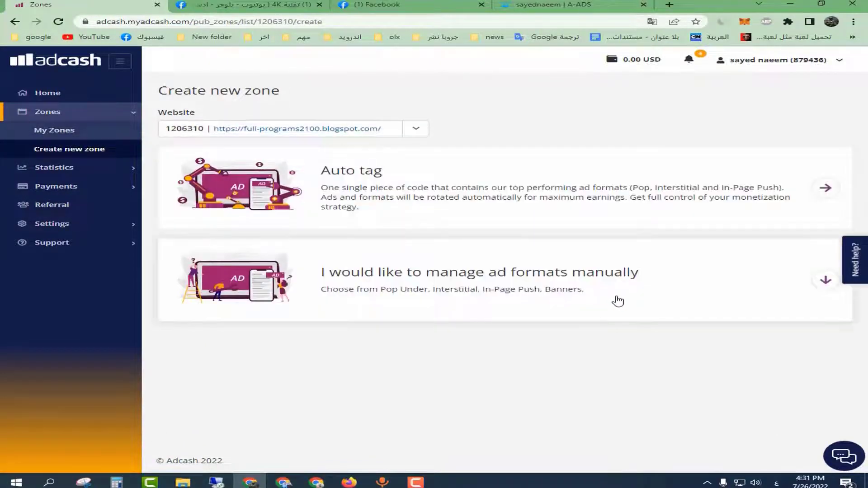
pyautogui.click(612, 300)
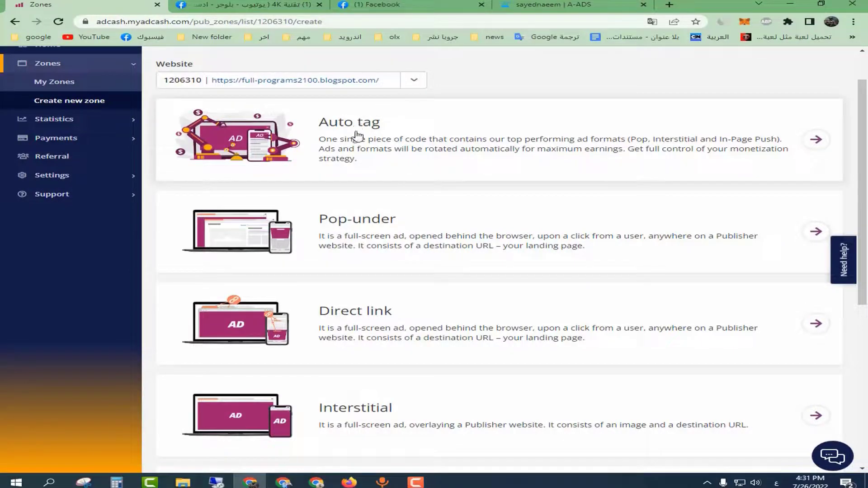
pyautogui.scroll(-5, 749, 331)
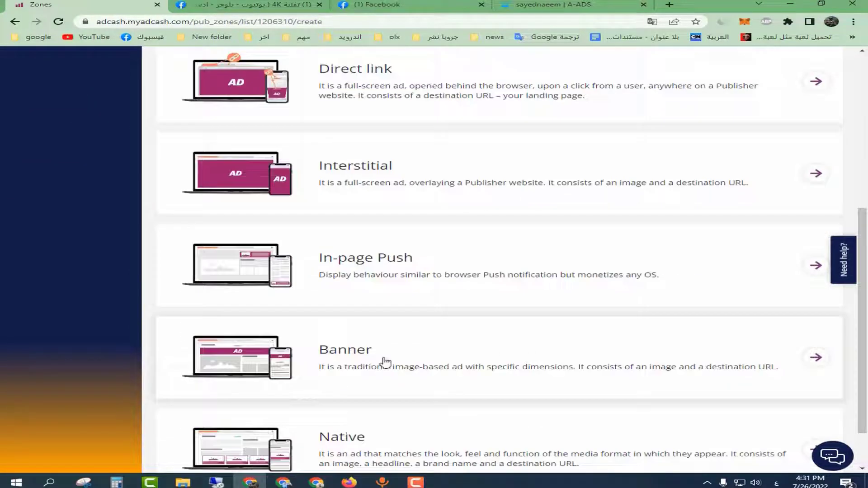
pyautogui.click(295, 365)
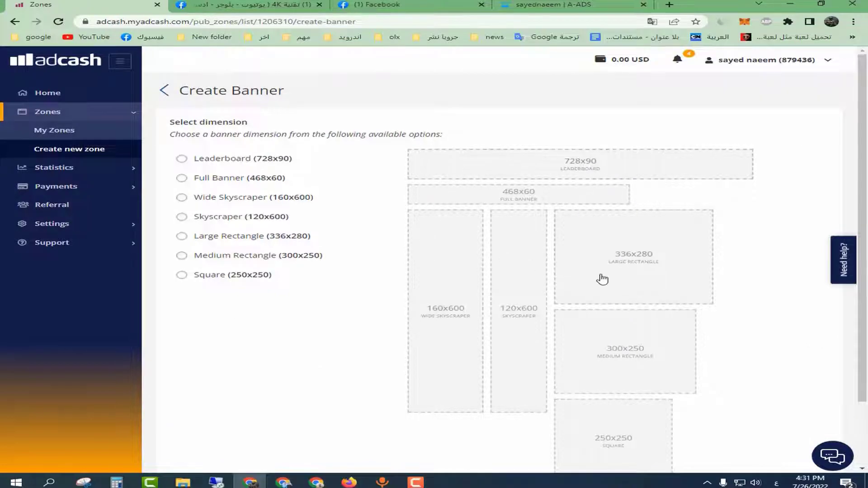
# Set the banner dimension to Leaderboard (728x90) and save the zone.
pyautogui.scroll(-2, 644, 394)
pyautogui.scroll(1, 604, 392)
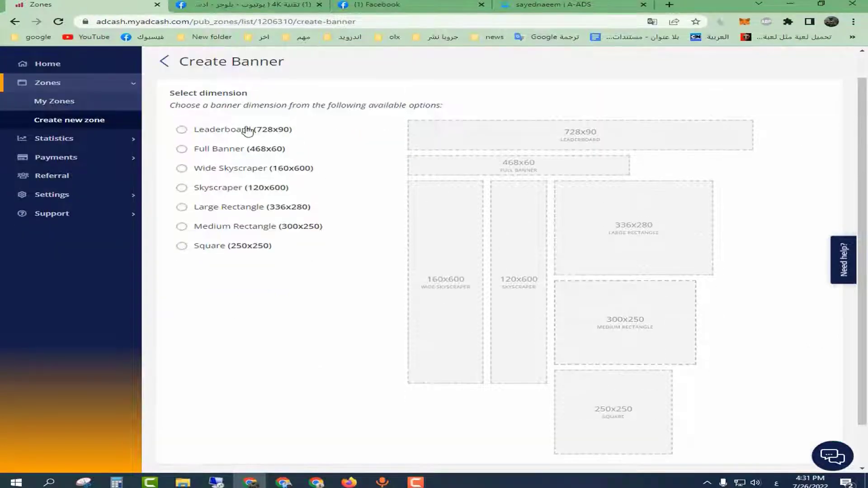
pyautogui.click(248, 130)
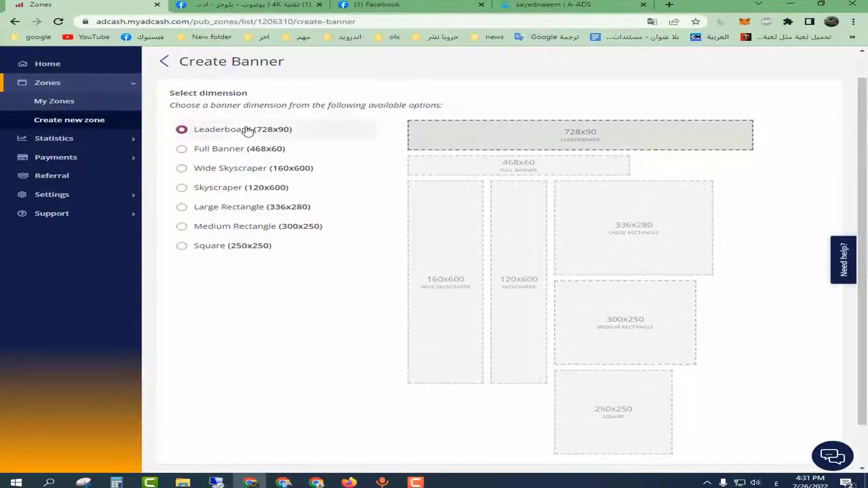
pyautogui.click(652, 238)
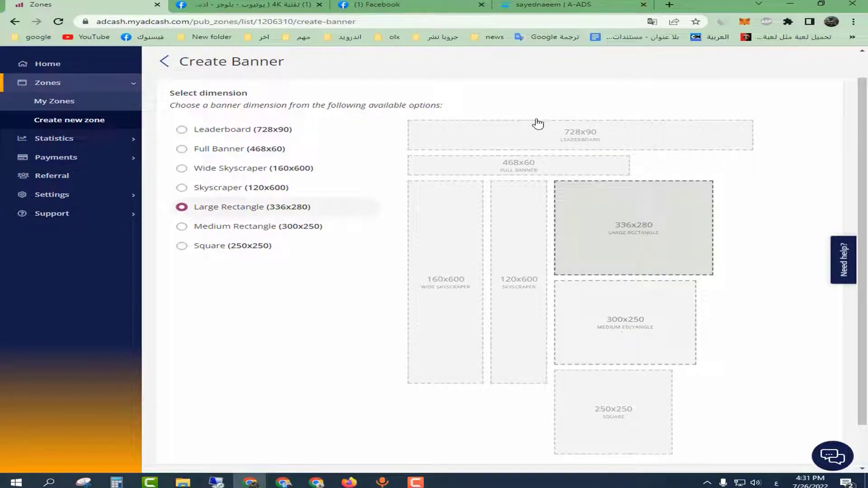
pyautogui.click(519, 144)
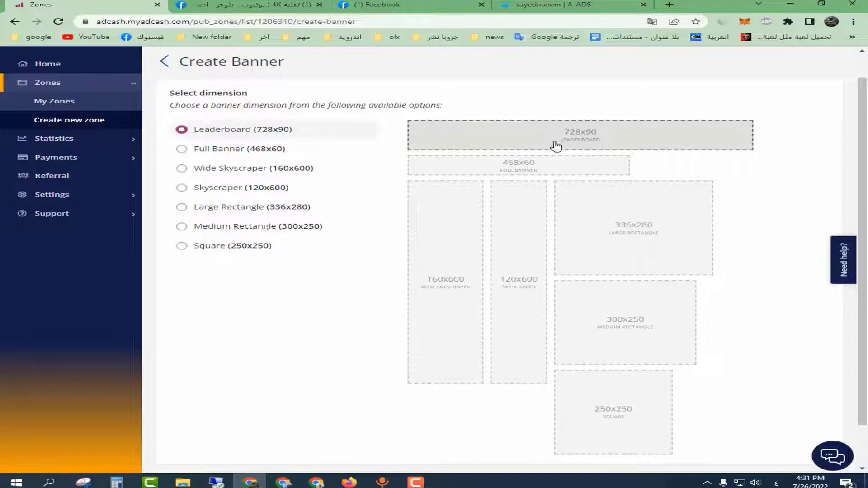
pyautogui.scroll(-1, 511, 174)
pyautogui.click(811, 434)
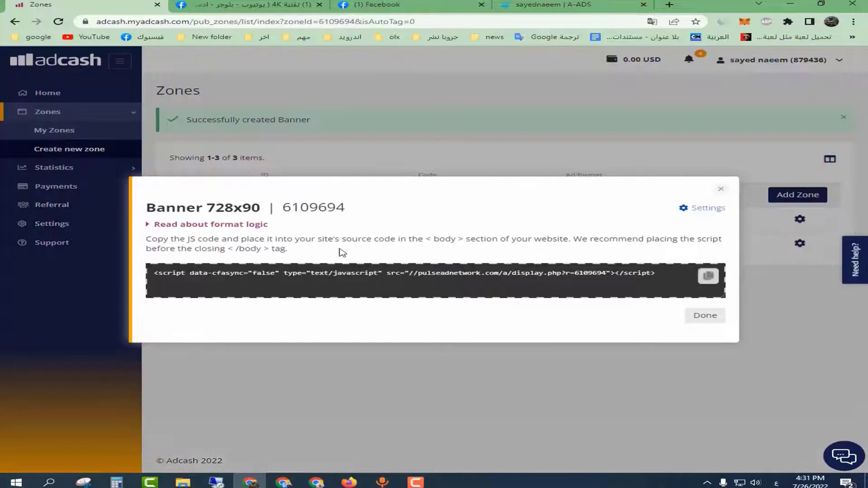
# Copy the 728x90 banner's JS code and switch to the layout page of the Full Programs blog in Blogger.
pyautogui.click(708, 276)
pyautogui.click(283, 482)
pyautogui.click(845, 61)
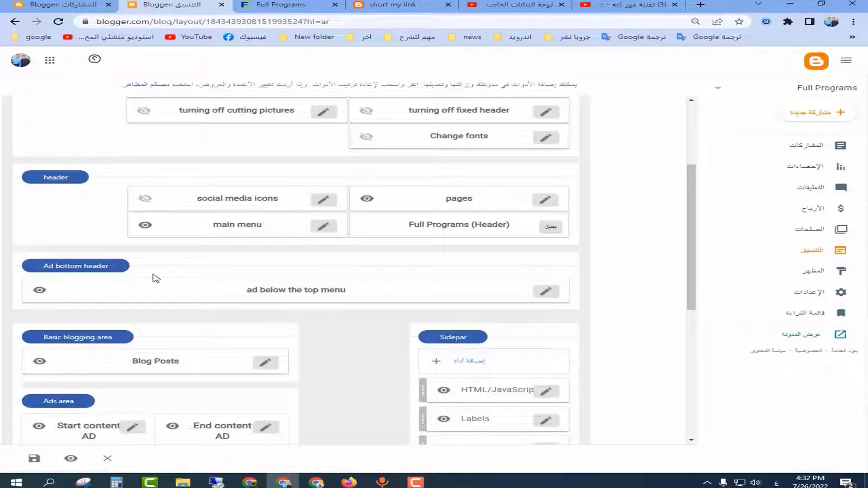
# Replace the content of the "ad below the top menu" gadget with the copied 728x90 banner script and save it.
pyautogui.click(549, 293)
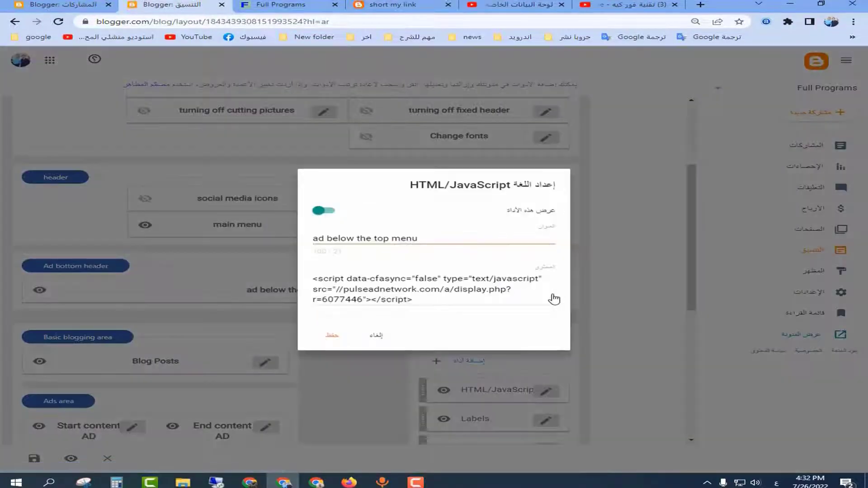
pyautogui.rightClick(359, 281)
pyautogui.click(387, 379)
pyautogui.rightClick(414, 307)
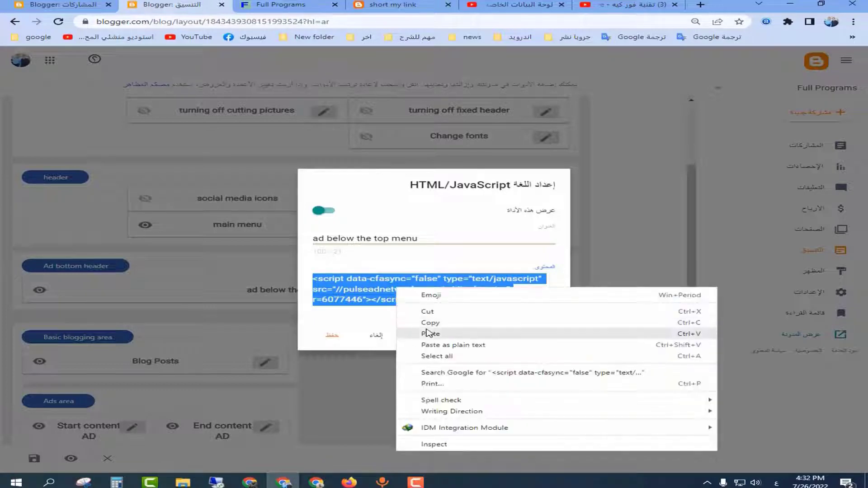
pyautogui.click(428, 335)
pyautogui.click(332, 335)
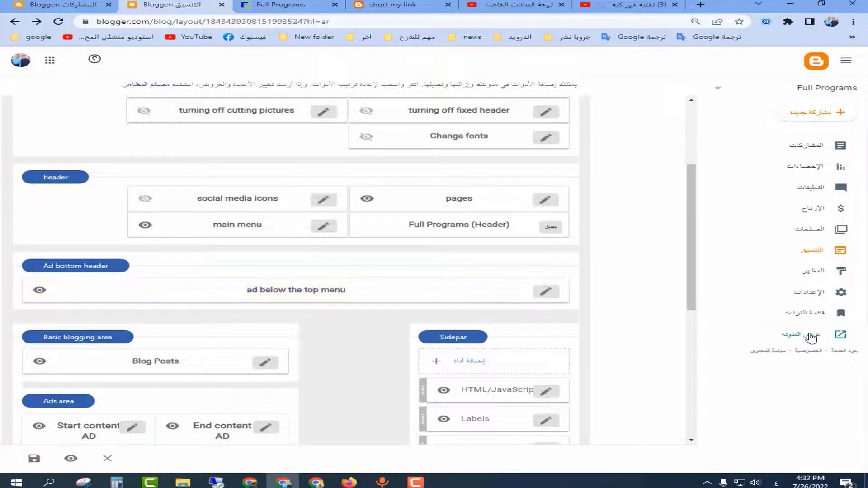
# View the live Full Programs blog, including the area below its top menu.
pyautogui.click(810, 337)
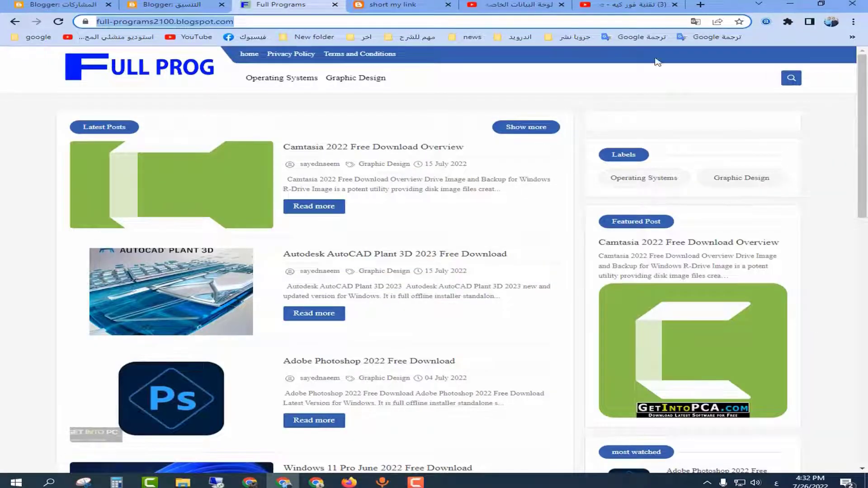
pyautogui.click(788, 21)
pyautogui.click(257, 2)
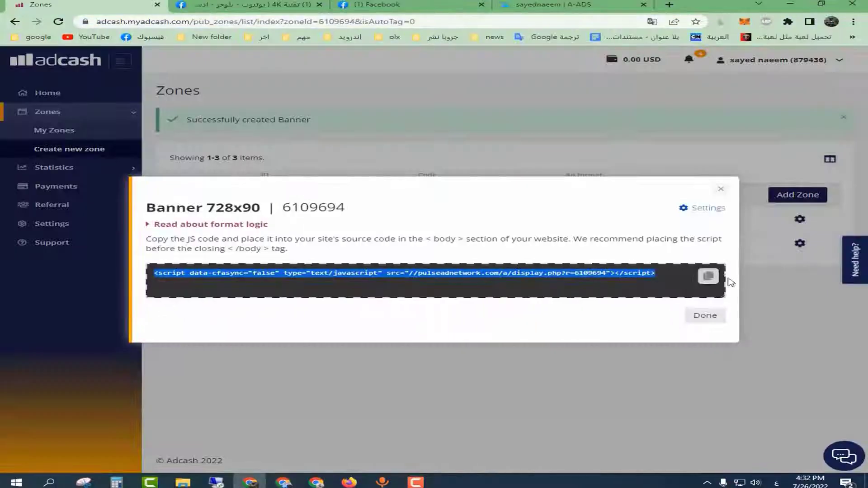
# Close the 728x90 banner code in Adcash and start another manually managed Banner zone.
pyautogui.click(705, 317)
pyautogui.click(809, 198)
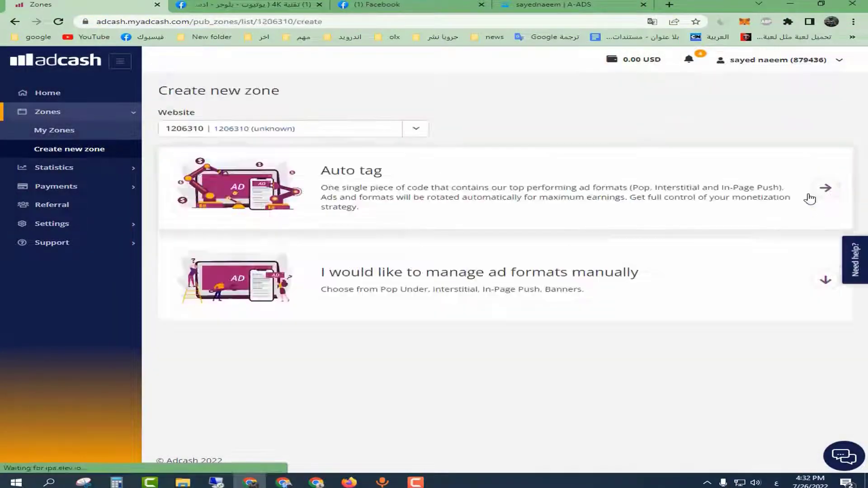
pyautogui.click(434, 278)
pyautogui.scroll(-5, 574, 289)
pyautogui.click(574, 290)
# Set the new banner's dimension to Medium Rectangle (300x250) and save the zone.
pyautogui.click(626, 361)
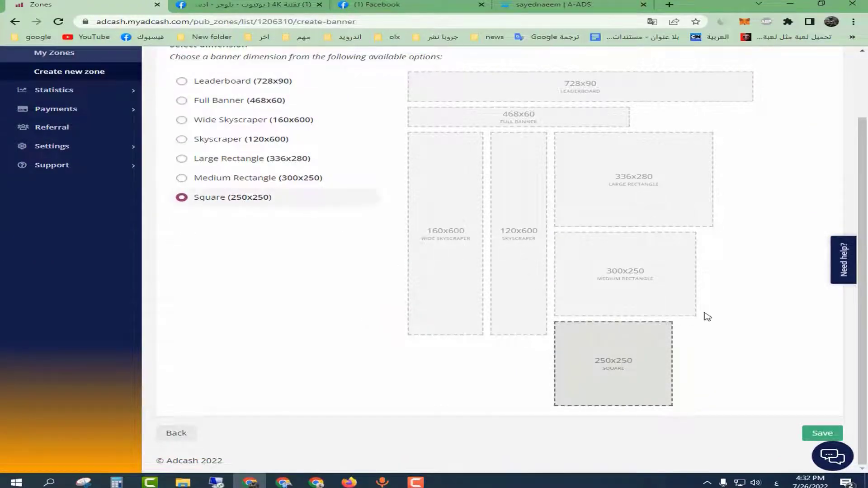
pyautogui.moveTo(622, 272); pyautogui.dragTo(626, 271)
pyautogui.scroll(2, 624, 285)
pyautogui.scroll(-2, 627, 290)
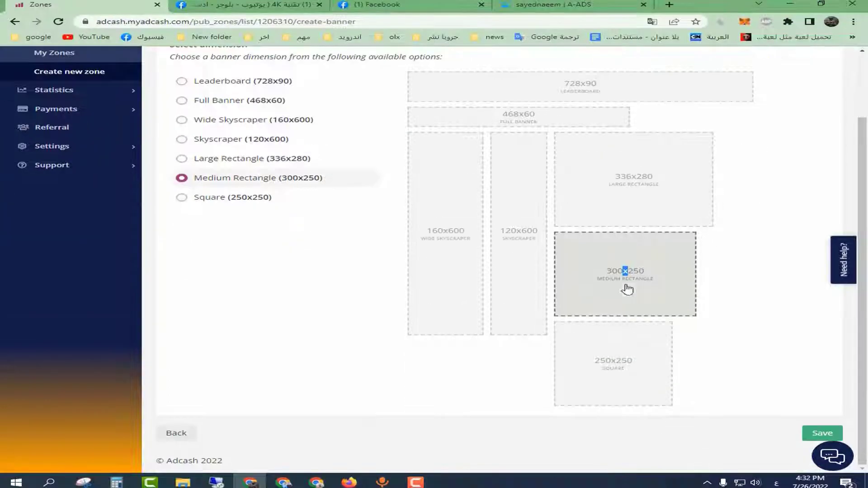
pyautogui.click(822, 433)
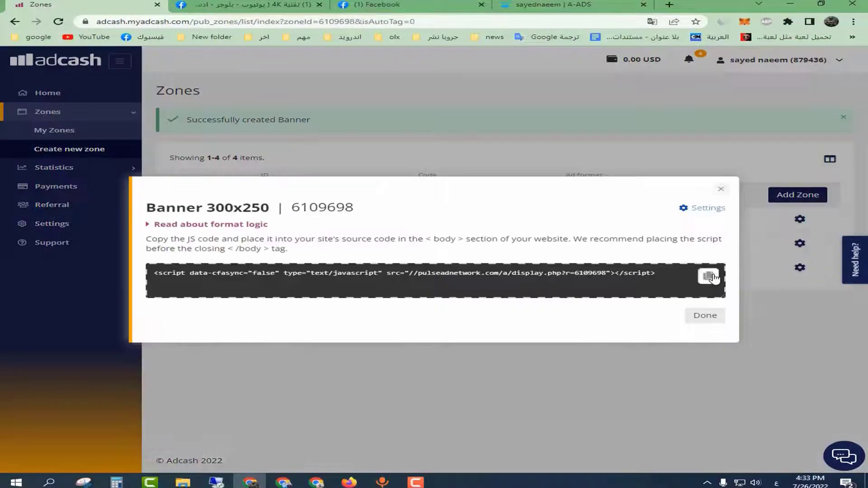
# Copy the 300x250 banner script, replace the content of the first HTML/JavaScript gadget in Blogger's Sidepar section with it, and save.
pyautogui.click(707, 276)
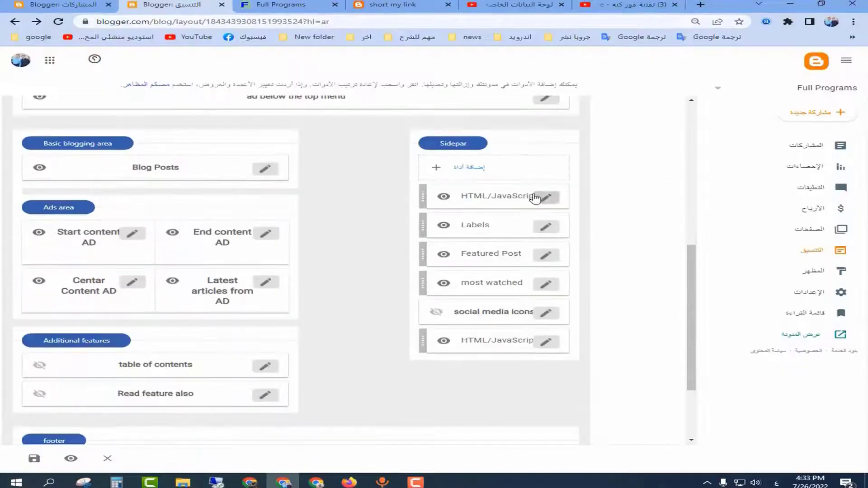
pyautogui.click(546, 199)
pyautogui.rightClick(336, 298)
pyautogui.click(388, 379)
pyautogui.rightClick(436, 316)
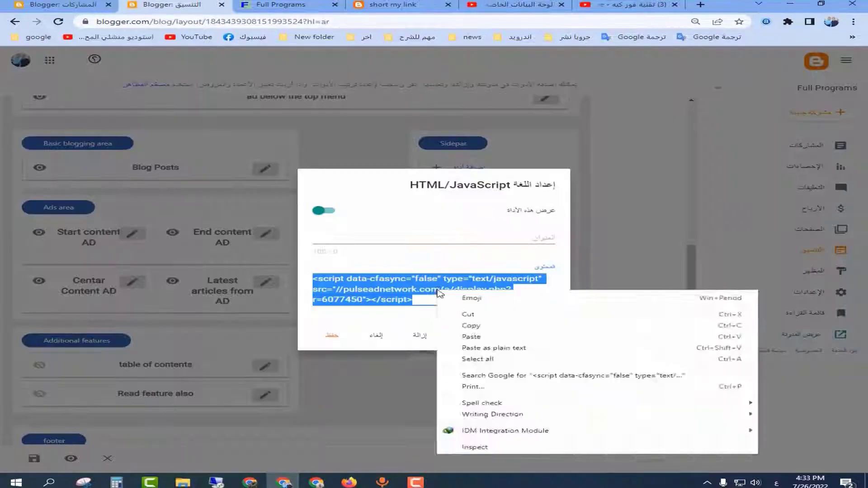
pyautogui.click(472, 336)
pyautogui.click(331, 340)
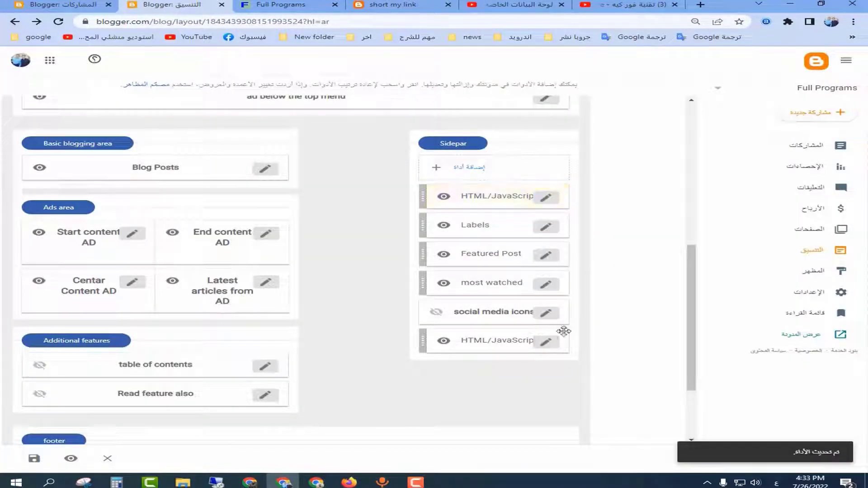
# Copy the Full Programs blog's web address and close the 300x250 banner code in Adcash.
pyautogui.click(343, 4)
pyautogui.click(384, 21)
pyautogui.rightClick(385, 22)
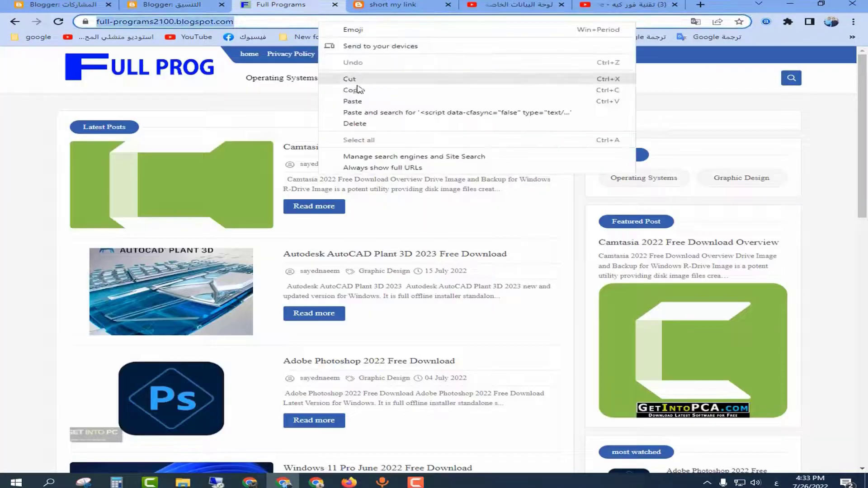
pyautogui.click(396, 87)
pyautogui.click(249, 482)
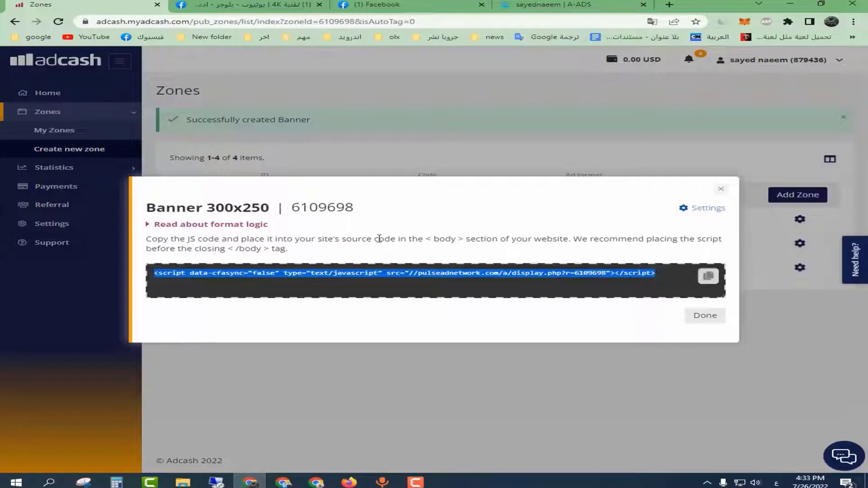
pyautogui.click(705, 315)
# Switch to A-ADS and start creating a new ad unit.
pyautogui.click(609, 7)
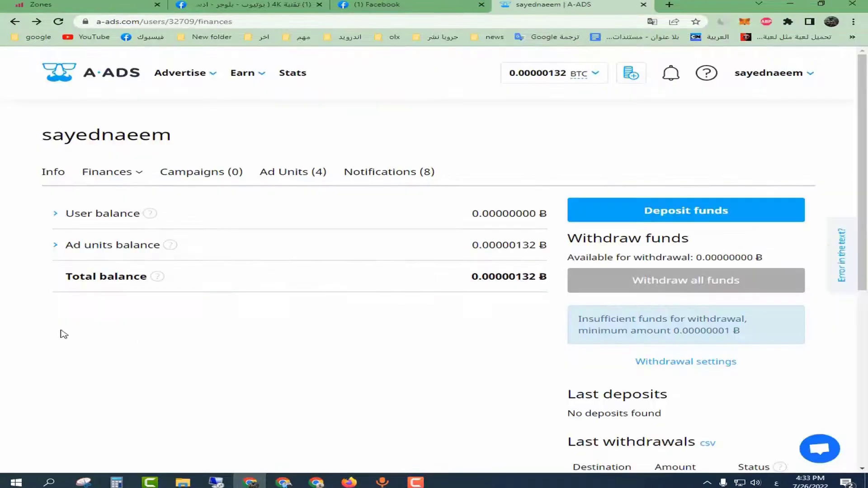
pyautogui.click(243, 75)
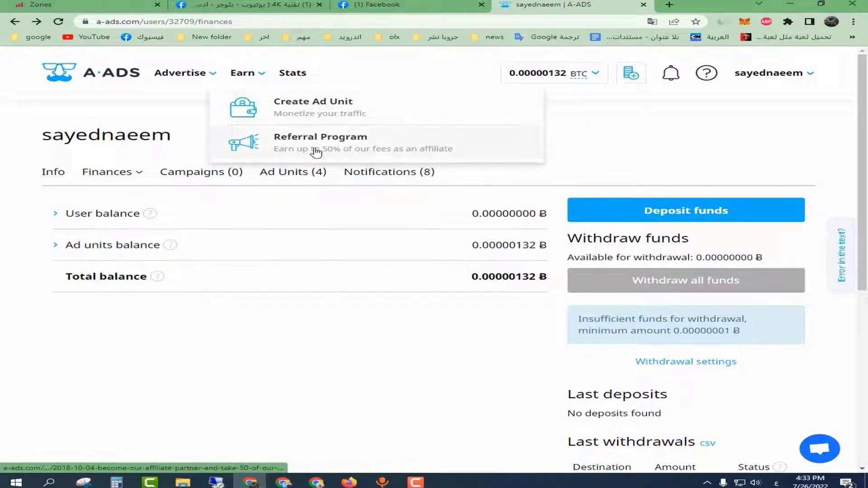
pyautogui.click(346, 107)
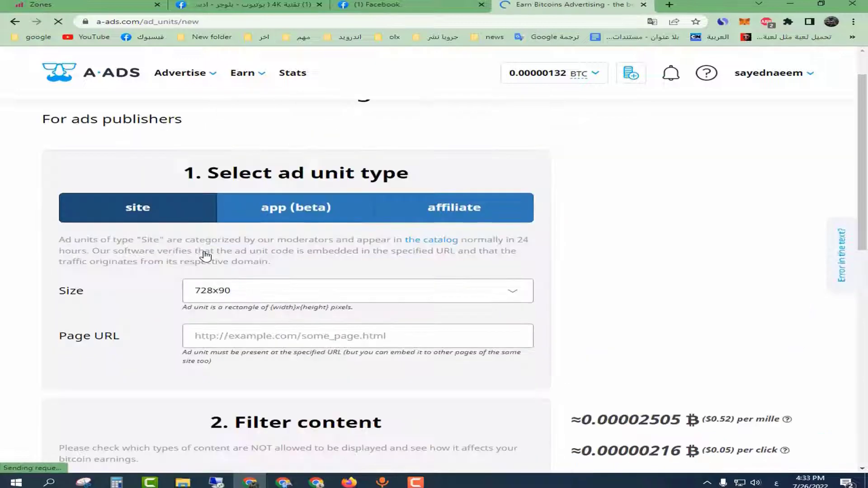
pyautogui.scroll(-2, 215, 204)
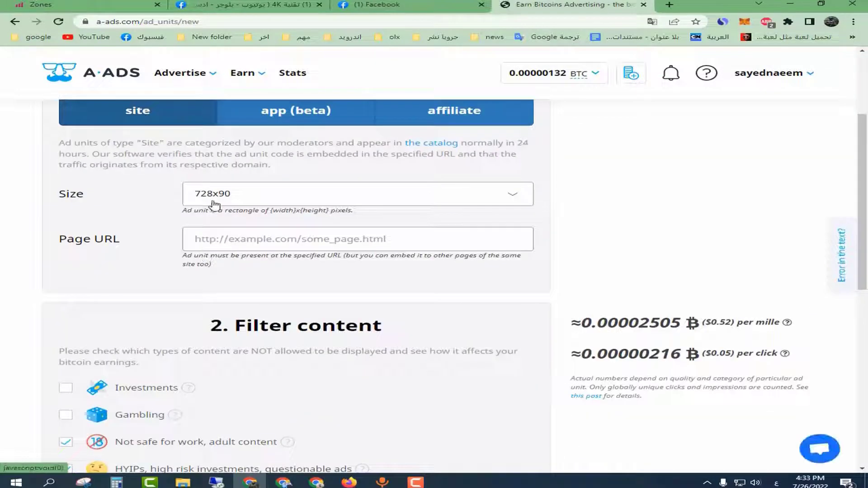
pyautogui.click(291, 202)
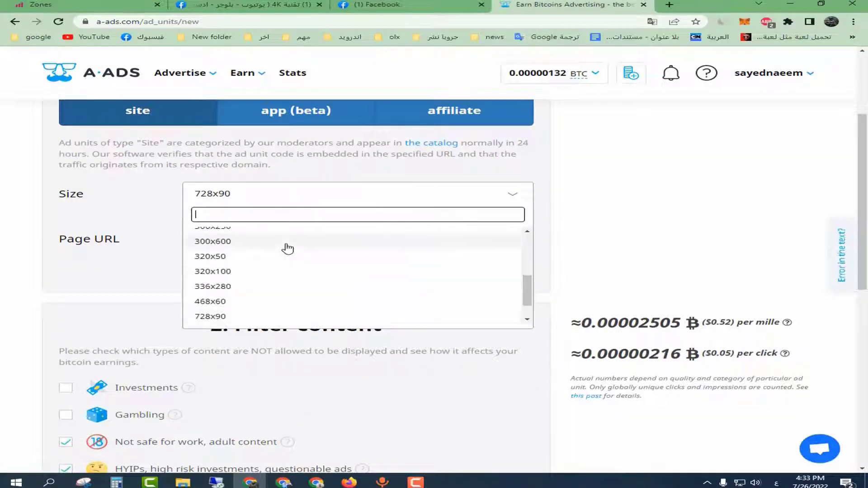
pyautogui.scroll(-1, 274, 298)
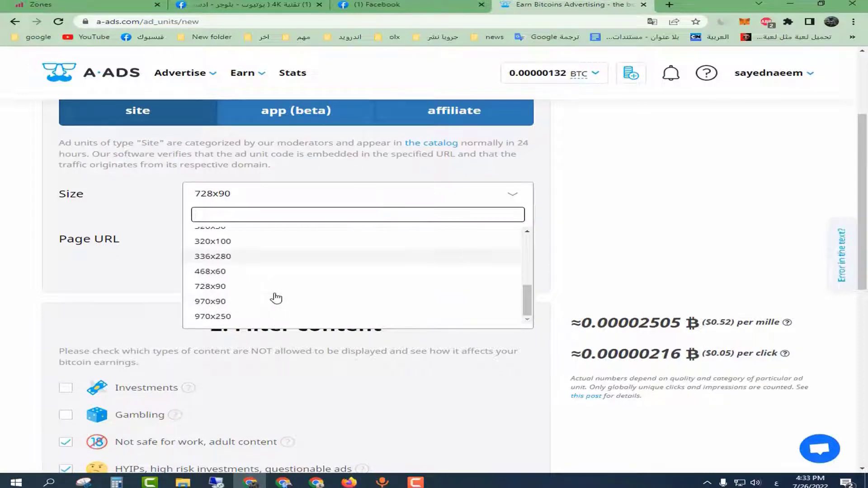
pyautogui.scroll(1, 266, 301)
pyautogui.scroll(1, 260, 267)
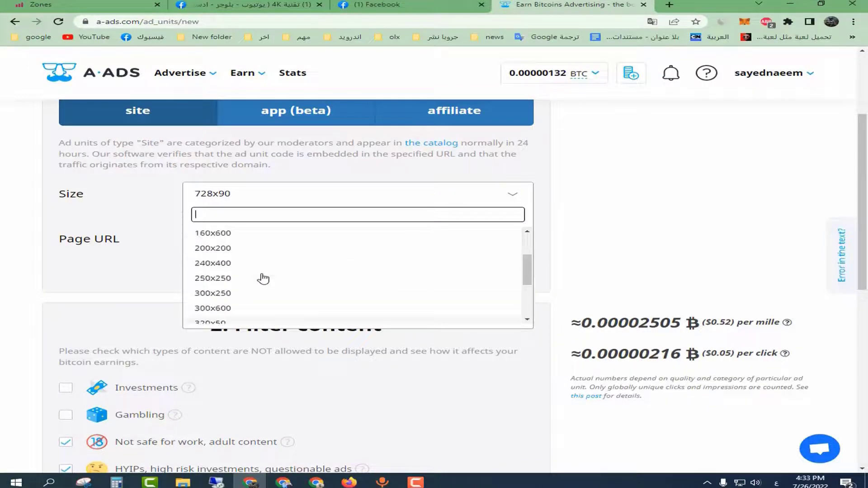
pyautogui.click(229, 278)
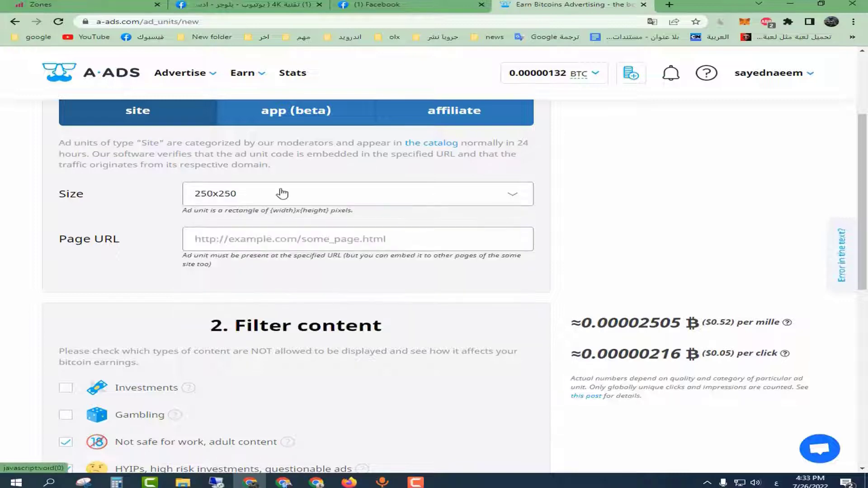
pyautogui.rightClick(250, 237)
pyautogui.click(289, 311)
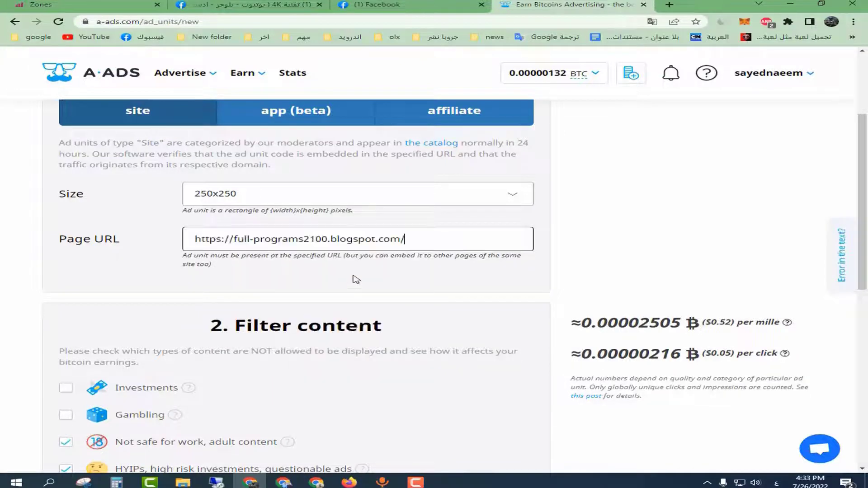
pyautogui.scroll(-3, 239, 335)
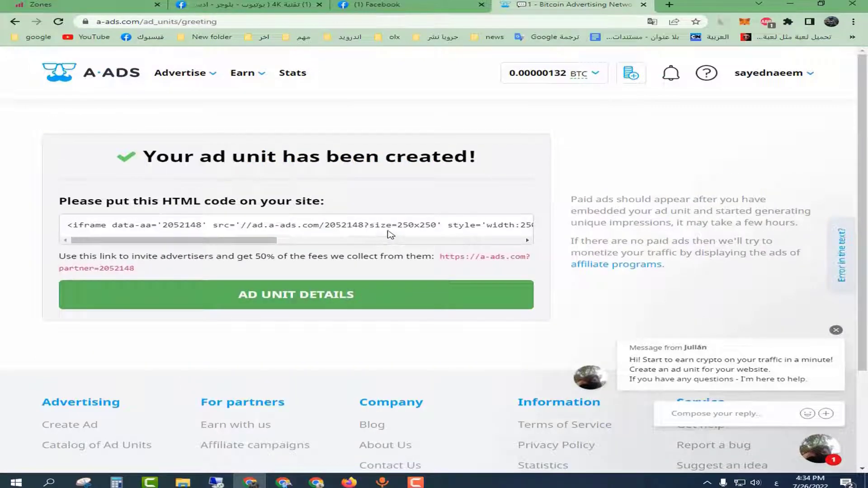
# Copy the A-ADS 250x250 iframe code, replace the content of the last HTML/JavaScript gadget in Blogger's Sidepar section with it, and save.
pyautogui.tripleClick(391, 227)
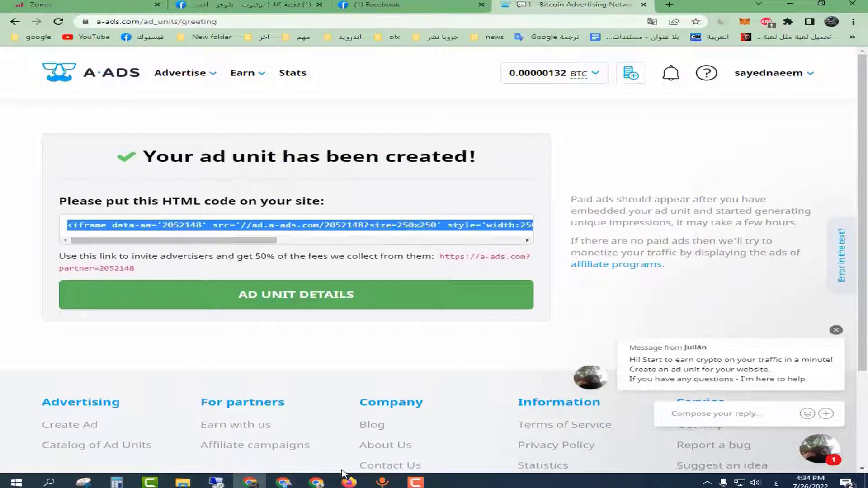
pyautogui.click(284, 482)
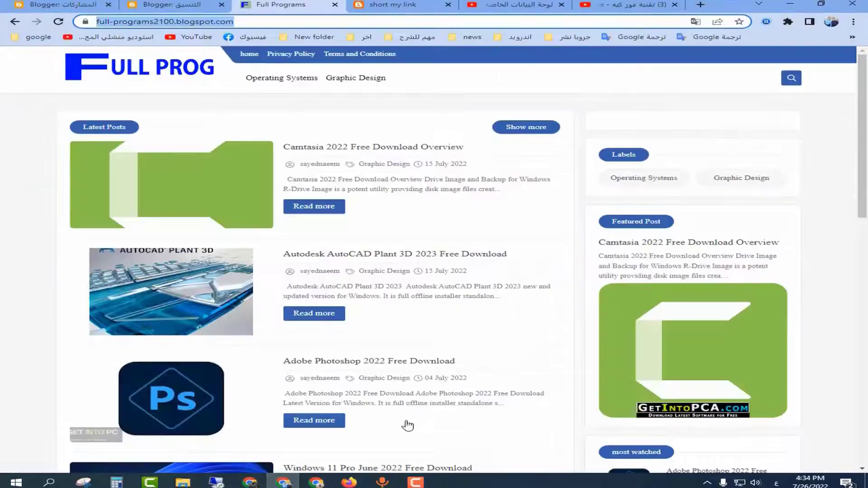
pyautogui.click(192, 4)
pyautogui.click(544, 340)
pyautogui.rightClick(378, 289)
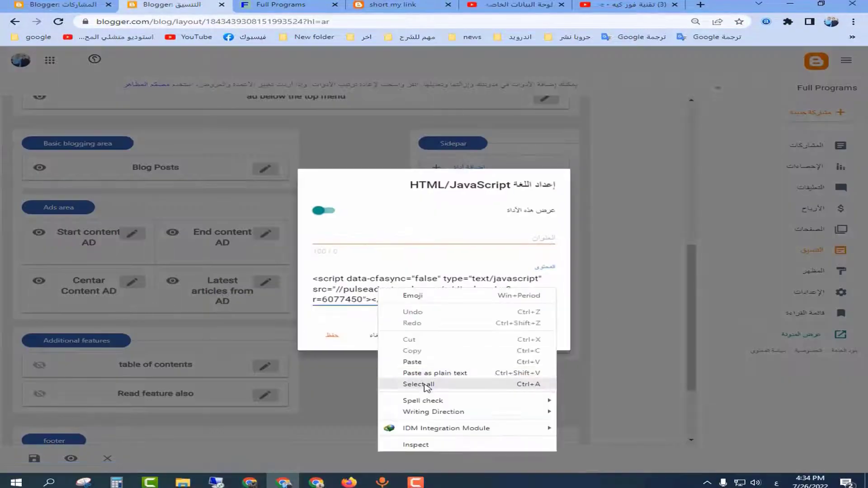
pyautogui.click(419, 385)
pyautogui.hotkey('ctrl', 'v')
pyautogui.click(333, 351)
# Add an HTML/JavaScript gadget containing the A-ADS iframe code above Pages in the footer, and save it.
pyautogui.scroll(-2, 557, 401)
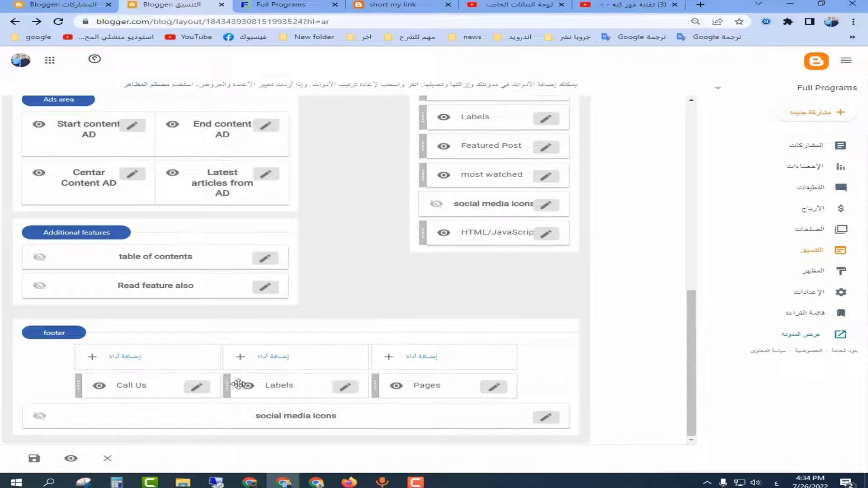
pyautogui.click(411, 359)
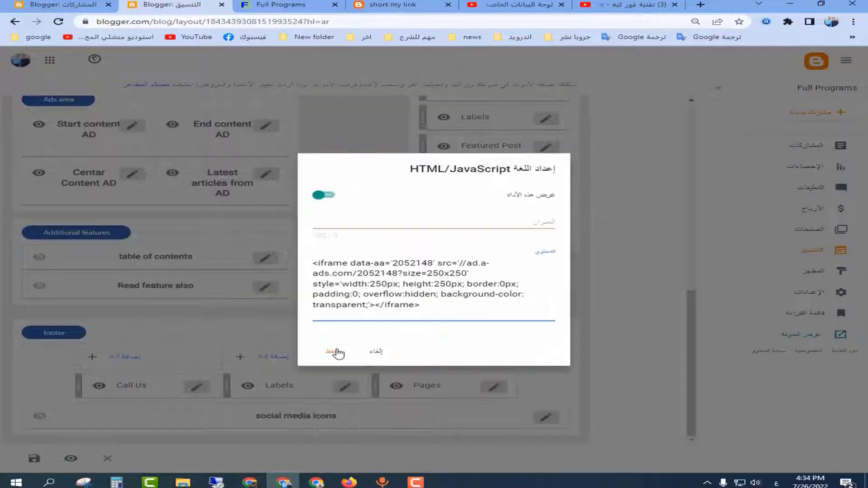
pyautogui.click(338, 351)
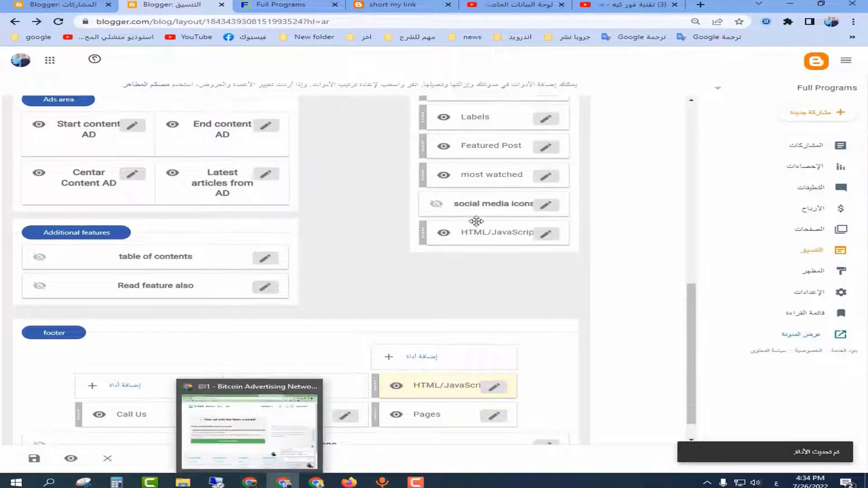
# Copy the 300x250 Adcash script from Sidepar's first HTML/JavaScript gadget and add an HTML/JavaScript gadget with it above Call Us in the footer.
pyautogui.scroll(1, 555, 165)
pyautogui.click(547, 138)
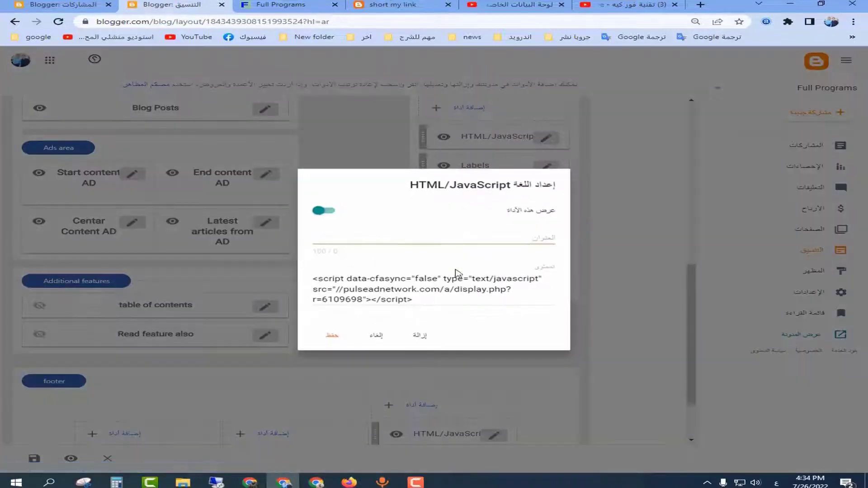
pyautogui.rightClick(453, 292)
pyautogui.click(509, 385)
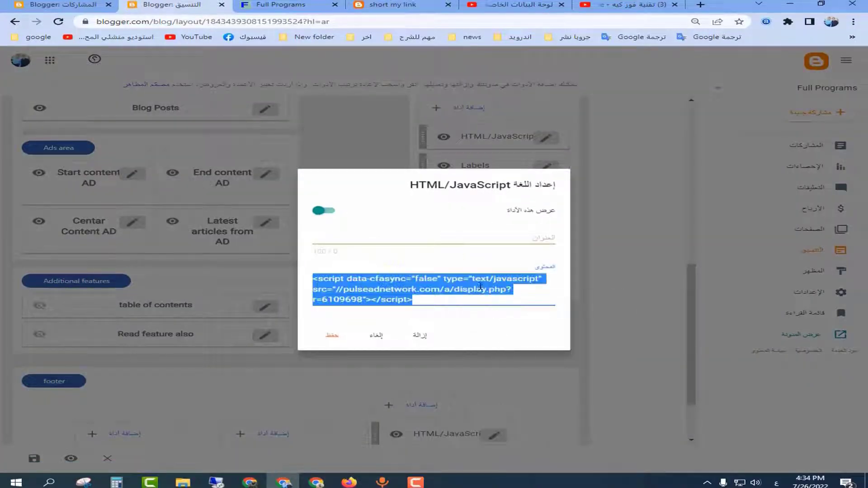
pyautogui.rightClick(480, 286)
pyautogui.click(490, 318)
pyautogui.click(330, 335)
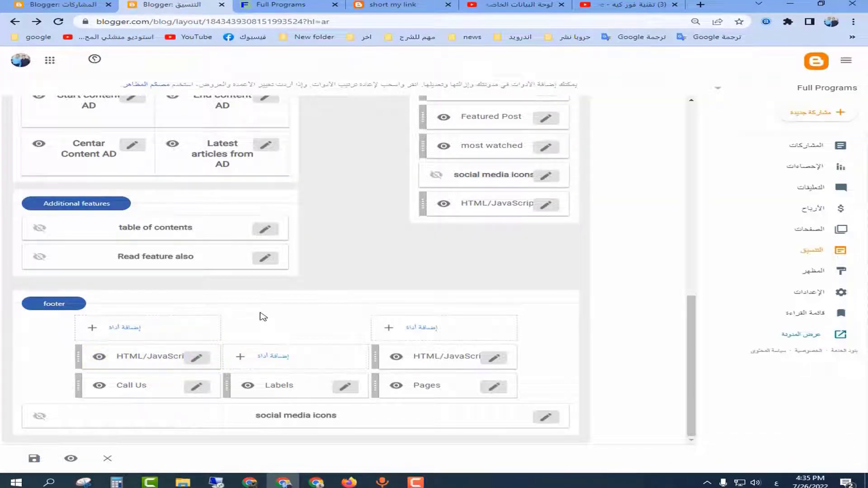
# Copy the 728x90 Adcash script from the "ad below the top menu" gadget and save the gadget.
pyautogui.scroll(9, 402, 235)
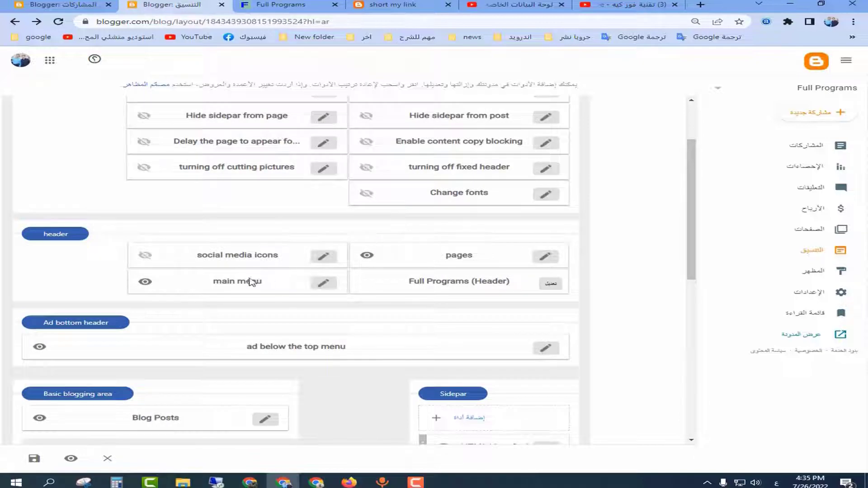
pyautogui.click(547, 349)
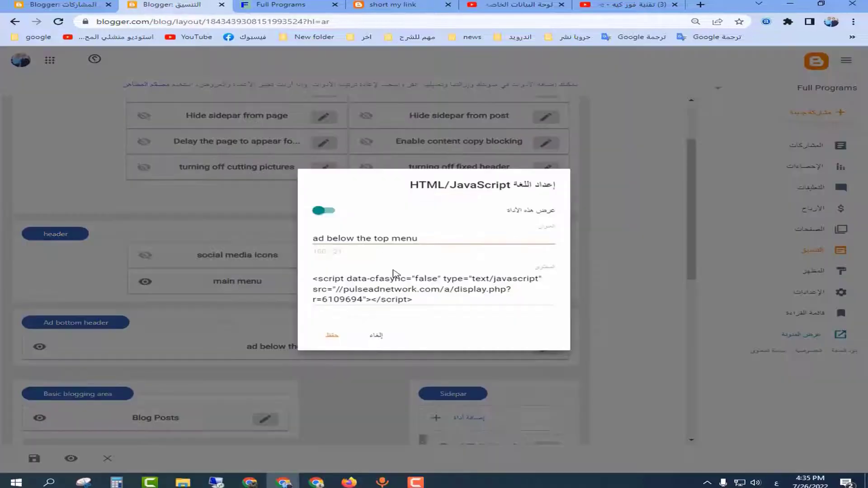
pyautogui.rightClick(403, 279)
pyautogui.click(418, 374)
pyautogui.rightClick(403, 281)
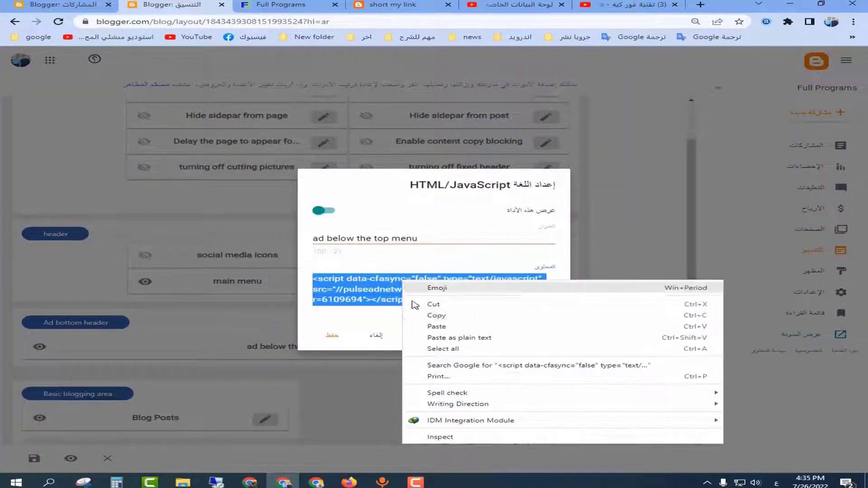
pyautogui.click(418, 315)
pyautogui.click(331, 335)
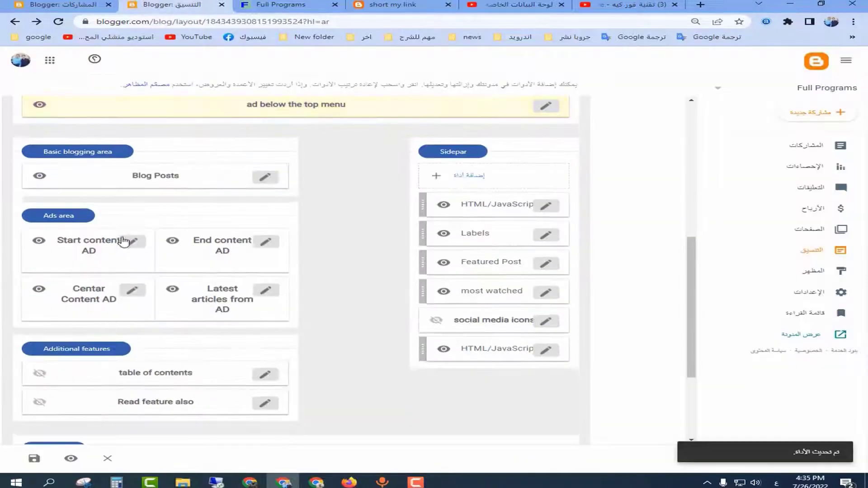
# Replace the Start content AD gadget's script with the copied 728x90 Adcash script and save.
pyautogui.click(126, 241)
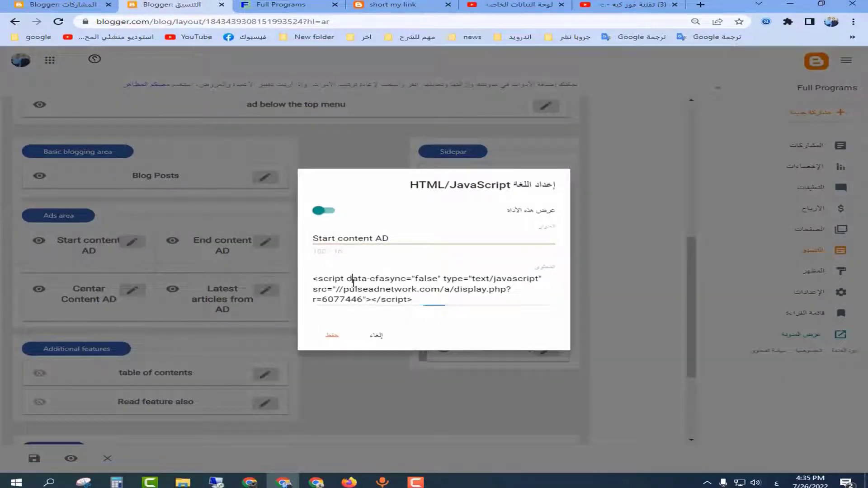
pyautogui.rightClick(352, 280)
pyautogui.click(382, 381)
pyautogui.rightClick(378, 293)
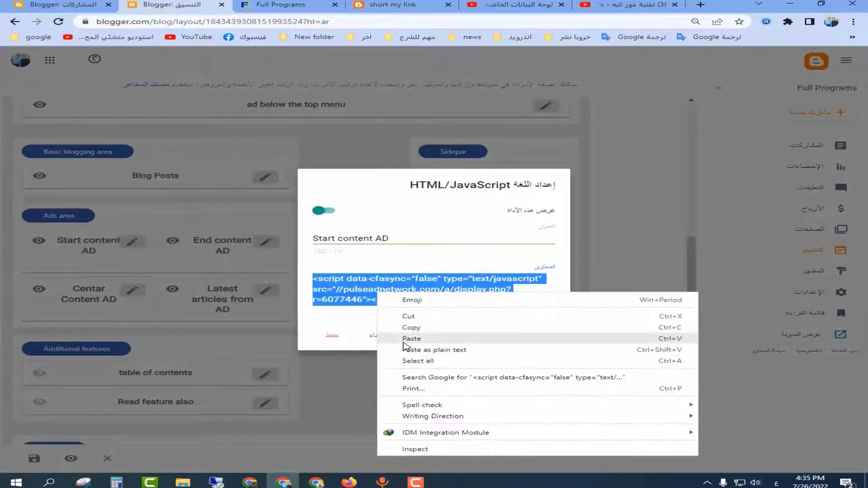
pyautogui.click(405, 340)
pyautogui.click(332, 335)
# Replace the End content AD gadget's script with the copied 728x90 Adcash script and save.
pyautogui.click(266, 242)
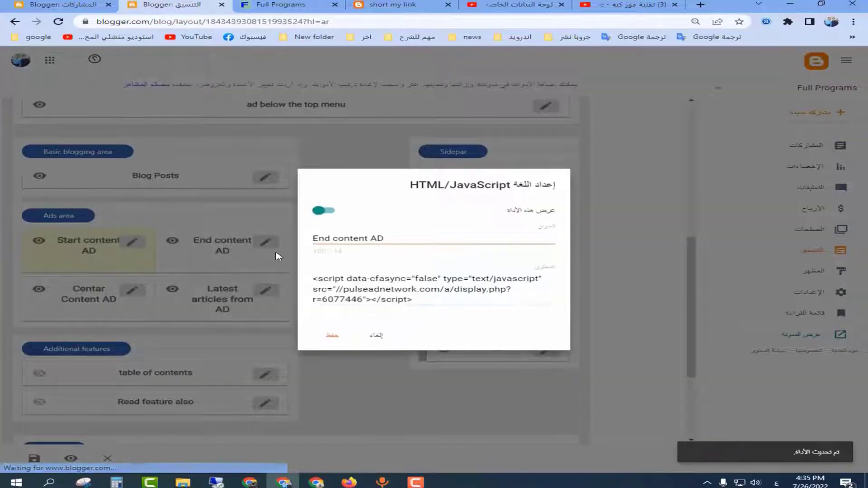
pyautogui.rightClick(343, 285)
pyautogui.click(382, 381)
pyautogui.rightClick(379, 285)
pyautogui.click(382, 333)
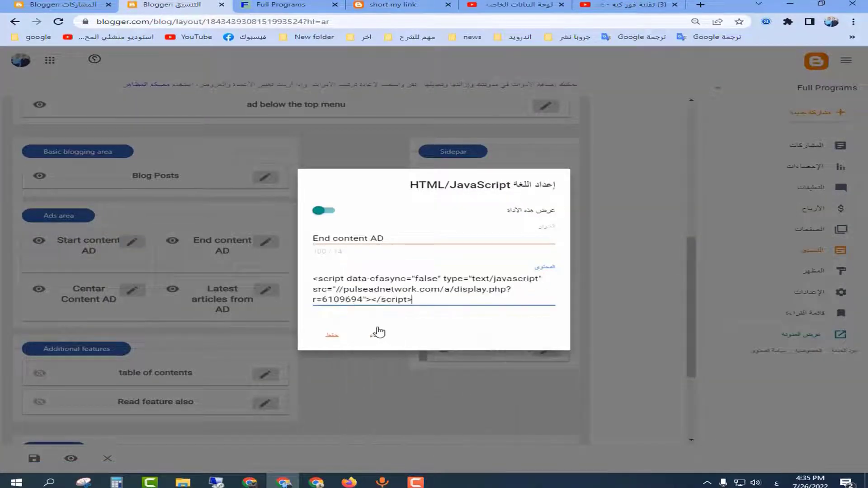
pyautogui.click(329, 337)
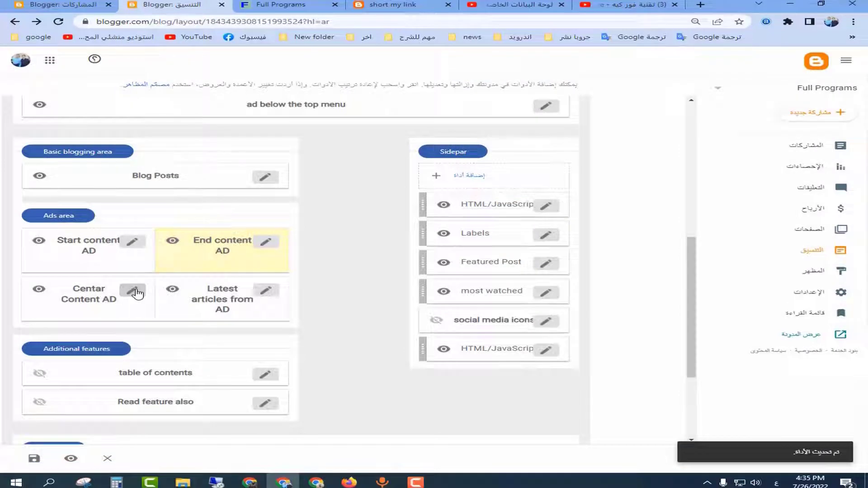
# Open the Latest articles from AD gadget in the Ads area and delete its existing script.
pyautogui.click(132, 290)
pyautogui.click(203, 242)
pyautogui.scroll(-1, 202, 243)
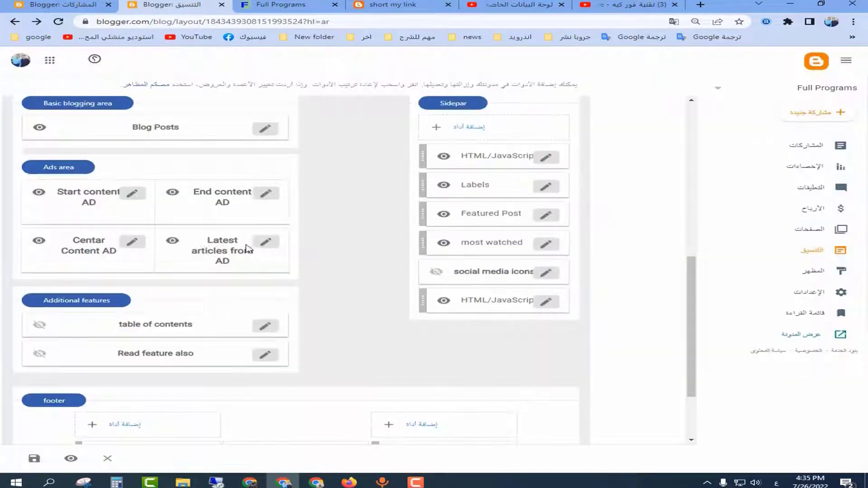
pyautogui.click(265, 243)
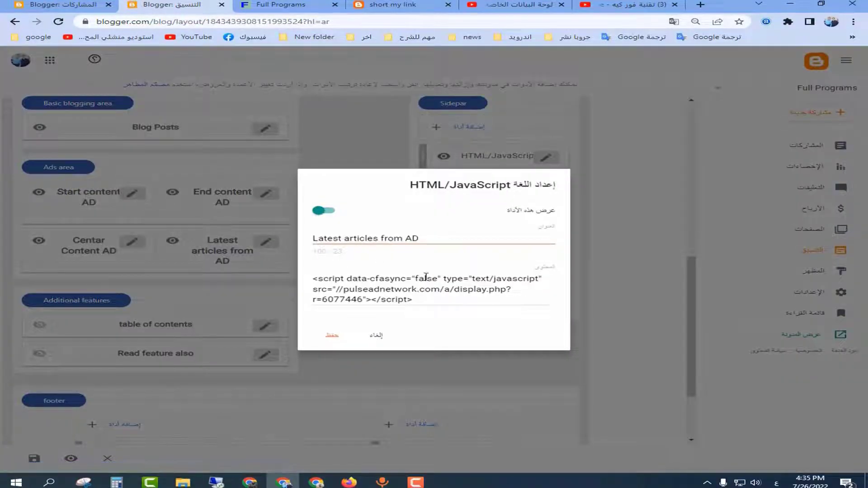
pyautogui.rightClick(426, 277)
pyautogui.click(457, 373)
pyautogui.press('BackSpace')
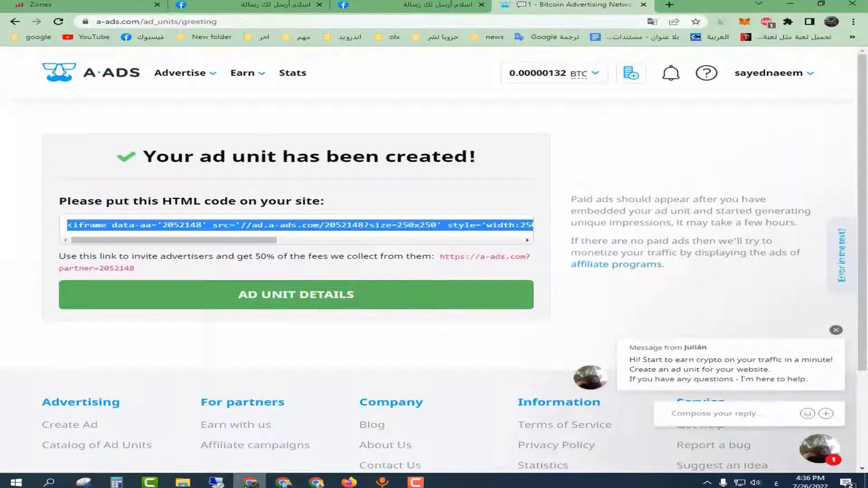
# Switch to the Adcash zones page and create a manually managed Native zone for the full-programs2100.blogspot.com site.
pyautogui.click(250, 483)
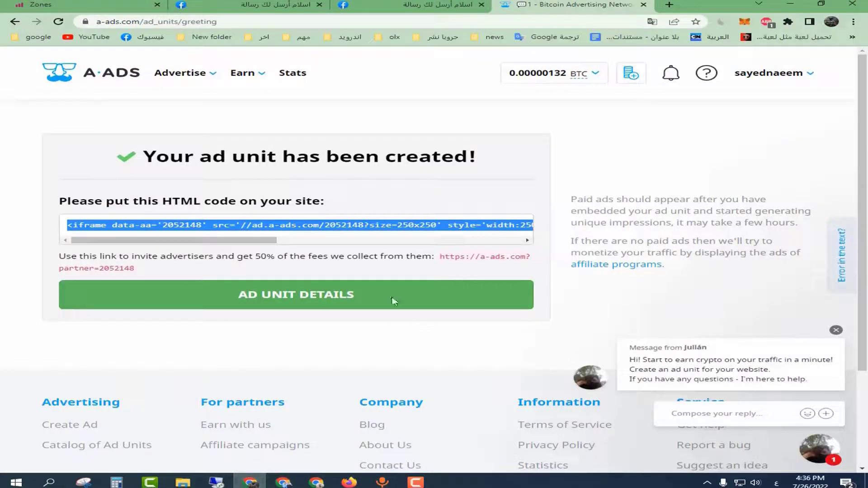
pyautogui.click(113, 2)
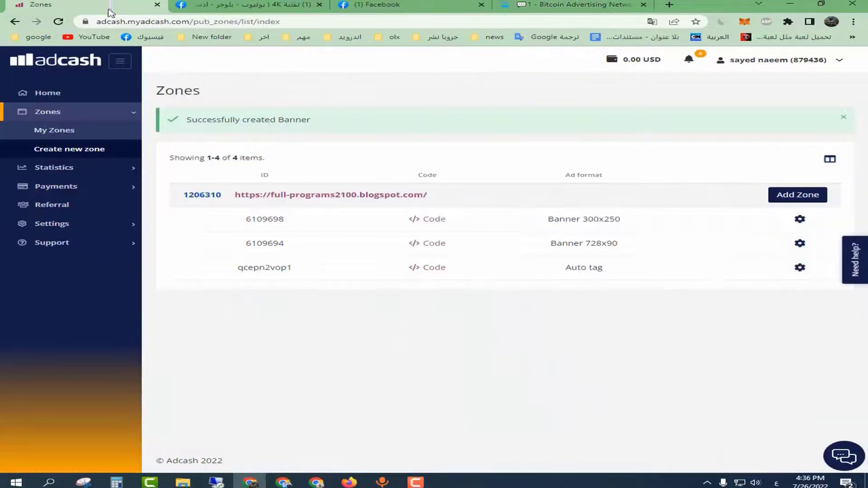
pyautogui.click(800, 196)
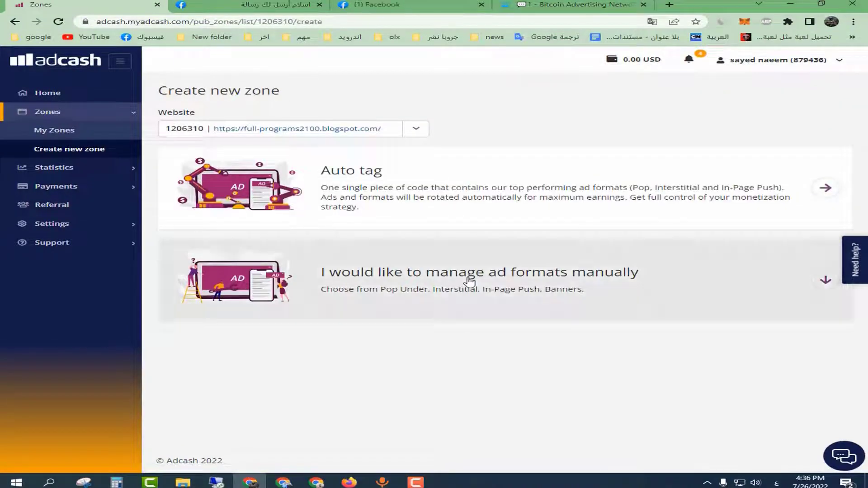
pyautogui.click(469, 281)
pyautogui.scroll(-8, 469, 280)
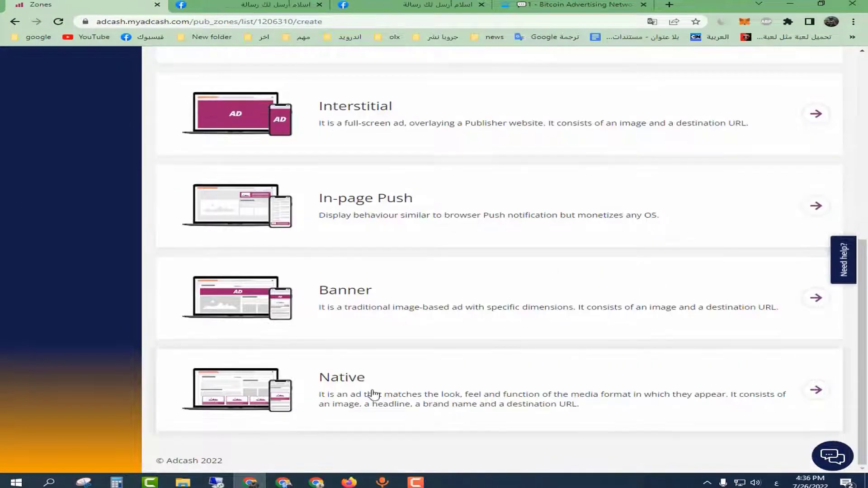
pyautogui.click(369, 391)
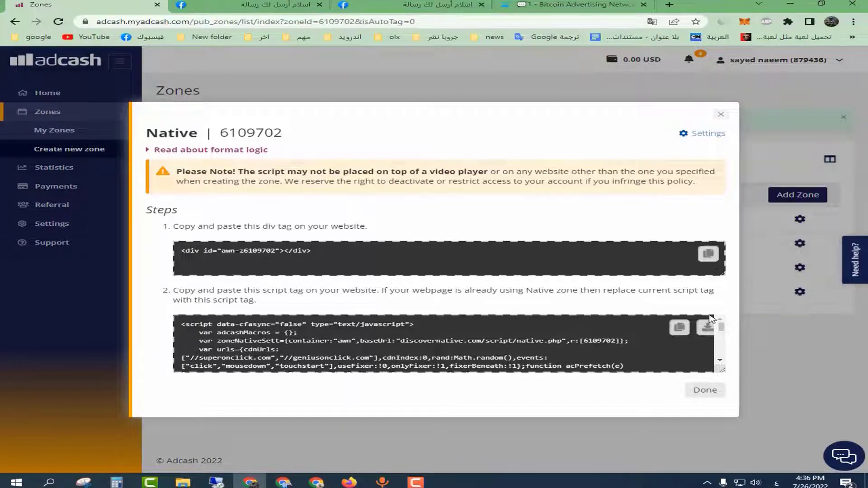
# Open the new Native zone's settings, review the ad preview and set the large-screen rows to 3.
pyautogui.click(704, 134)
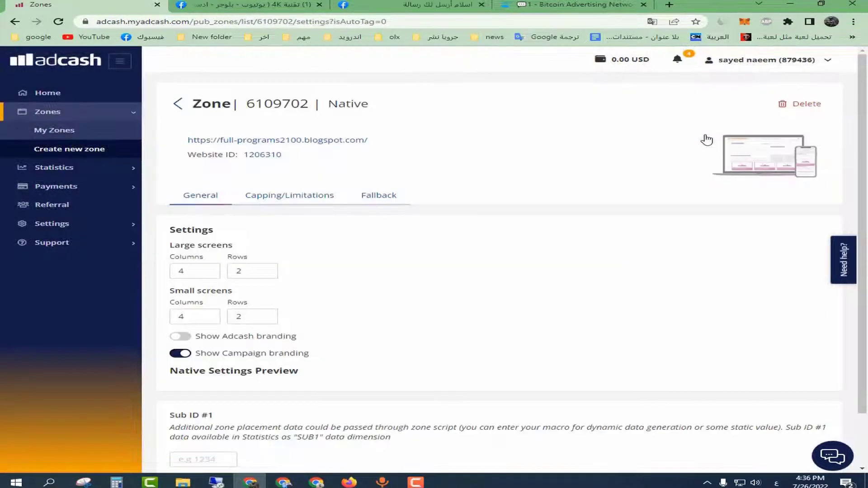
pyautogui.scroll(-1, 627, 237)
pyautogui.scroll(4, 523, 316)
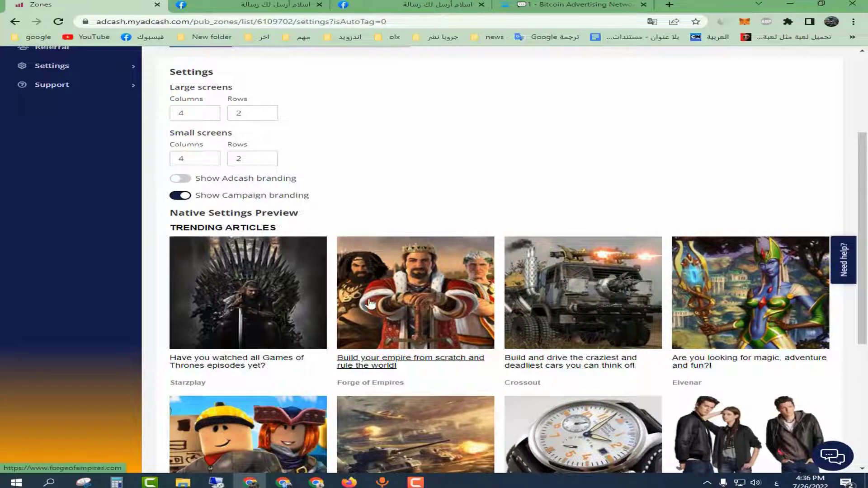
pyautogui.scroll(-2, 165, 352)
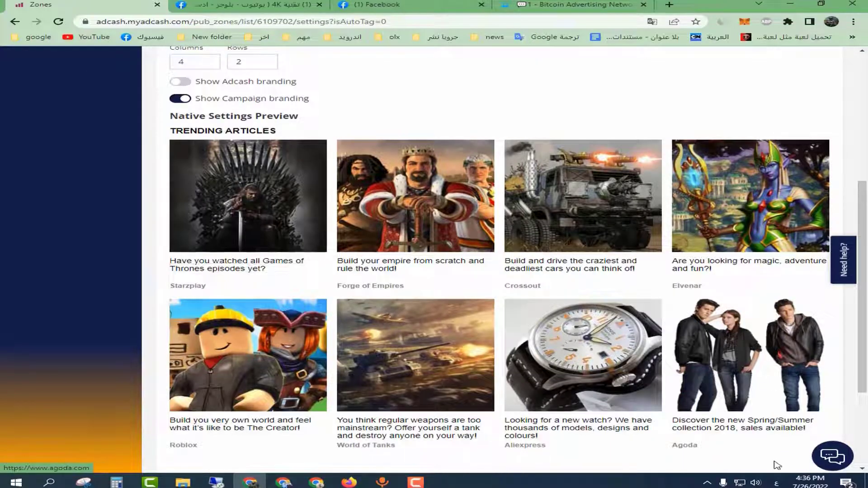
pyautogui.scroll(2, 252, 269)
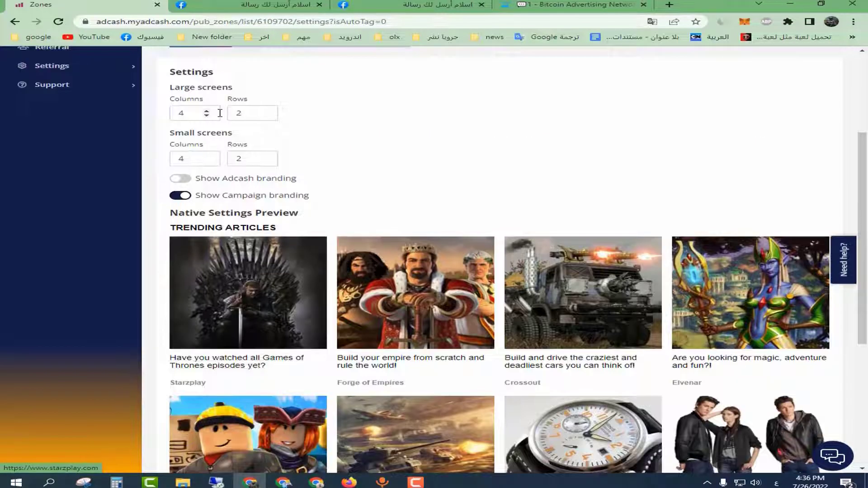
pyautogui.scroll(-4, 407, 271)
pyautogui.scroll(2, 235, 263)
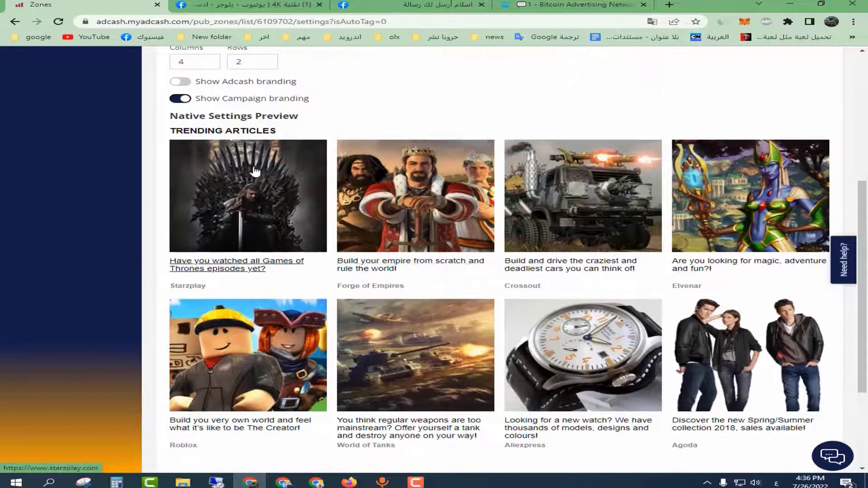
pyautogui.scroll(2, 407, 226)
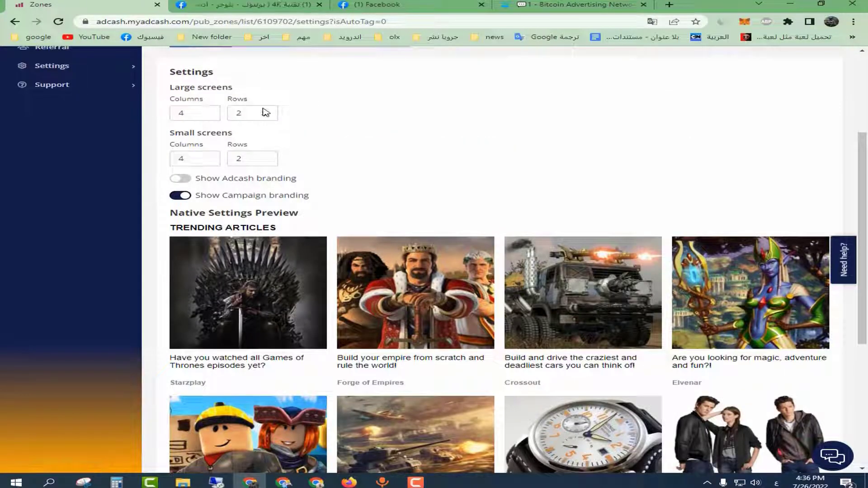
pyautogui.click(264, 110)
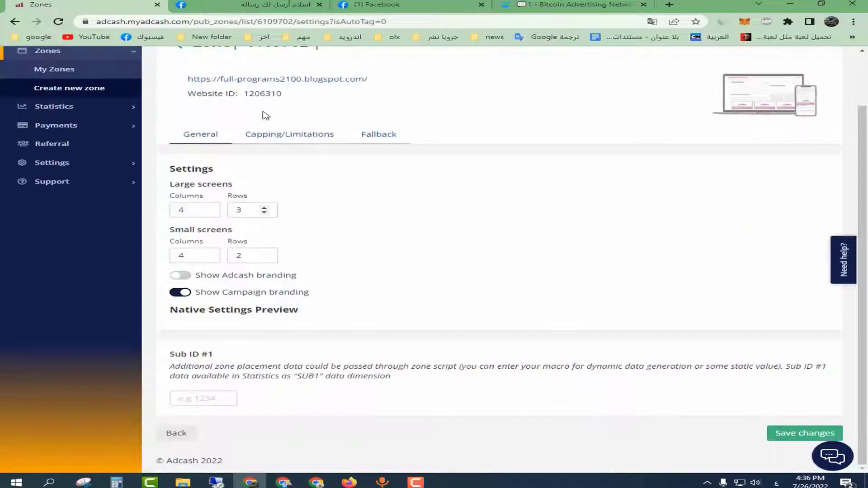
pyautogui.scroll(3, 502, 152)
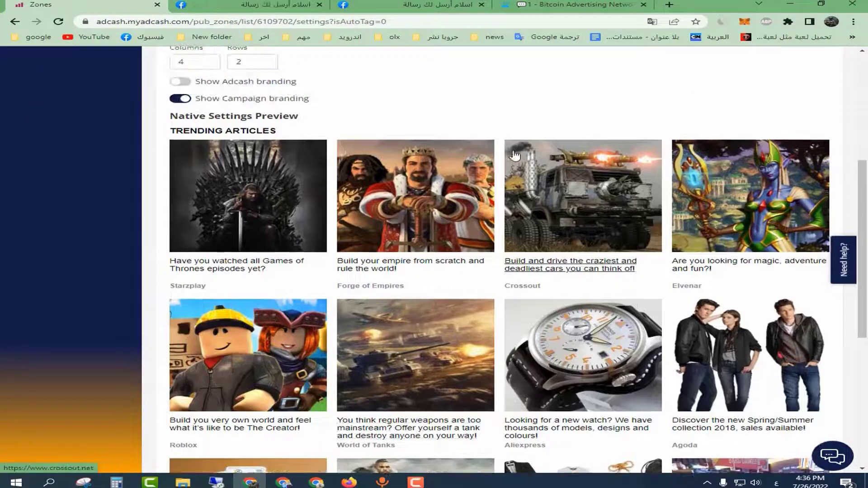
pyautogui.scroll(2, 392, 108)
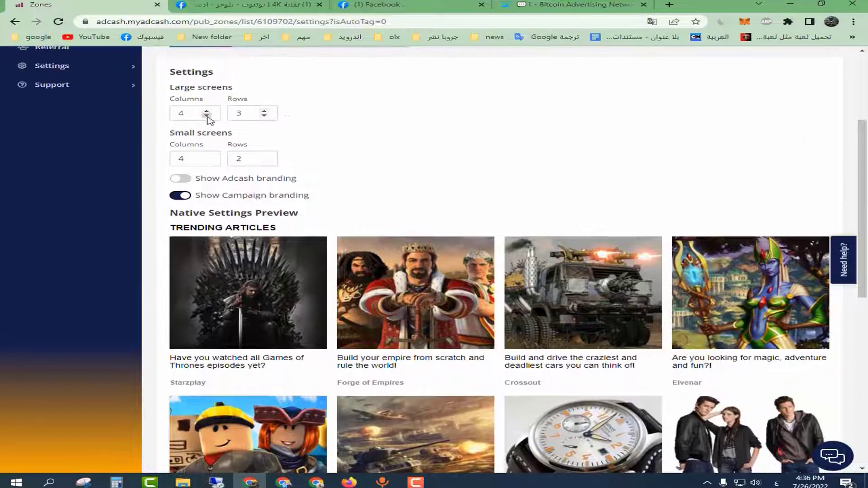
# Set the Native zone's large-screen columns to 3, check the preview grid and save the changes.
pyautogui.click(206, 116)
pyautogui.scroll(-5, 345, 283)
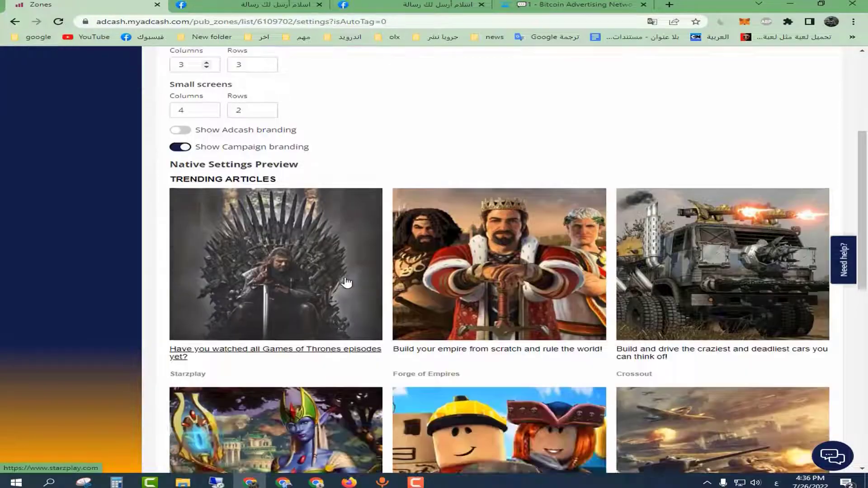
pyautogui.scroll(-1, 346, 283)
pyautogui.scroll(8, 346, 282)
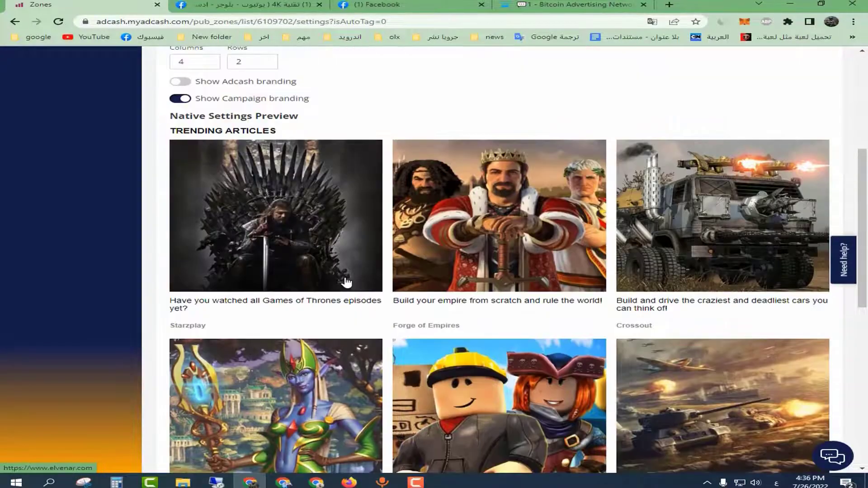
pyautogui.scroll(-12, 738, 335)
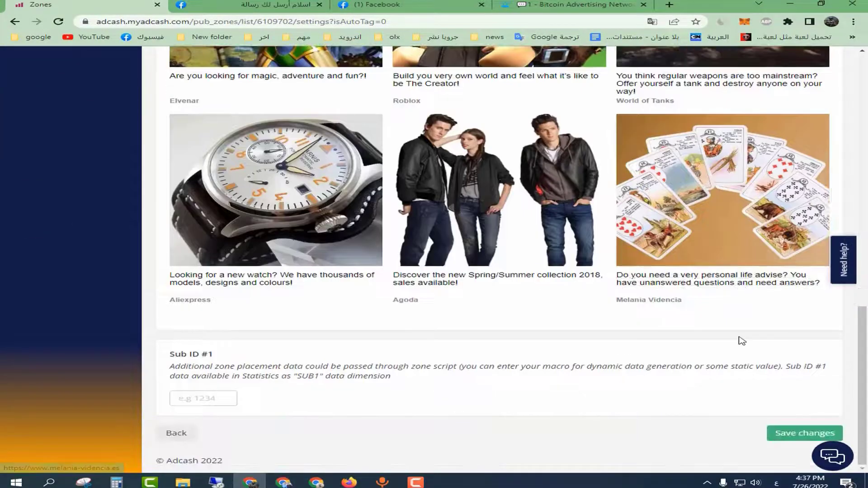
pyautogui.scroll(1, 377, 226)
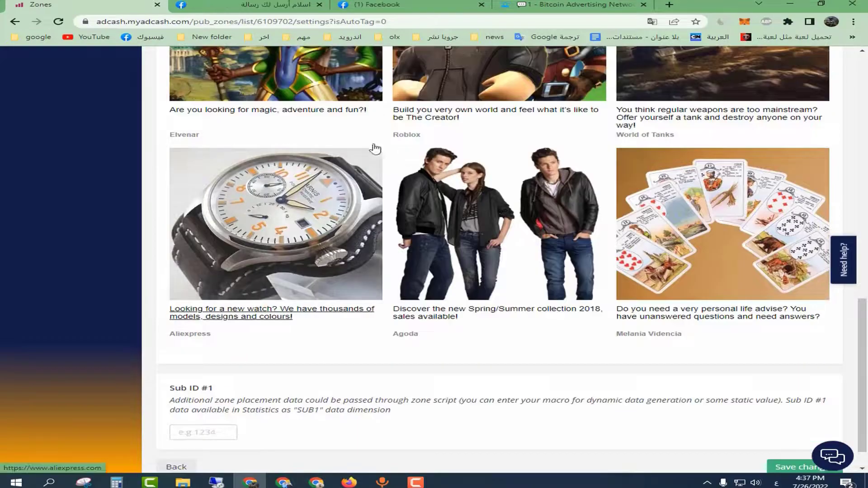
pyautogui.scroll(-1, 616, 359)
pyautogui.click(803, 433)
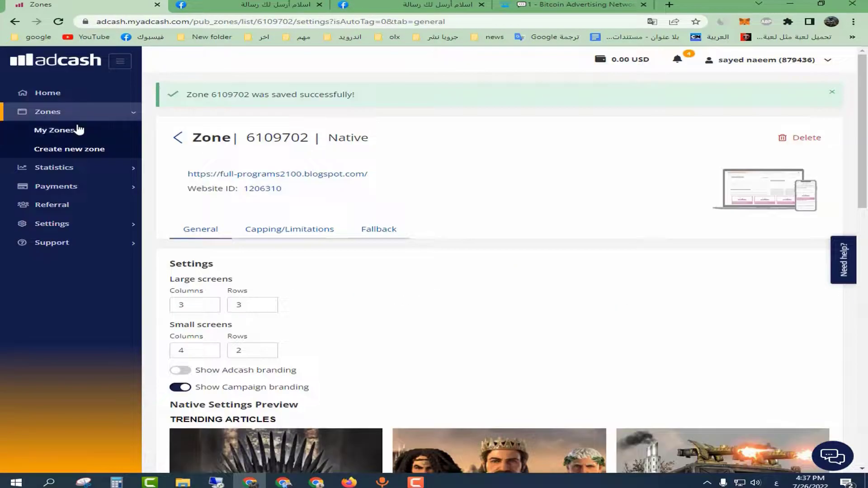
# Open the Native zone's code from the zones list and copy its div tag.
pyautogui.click(48, 133)
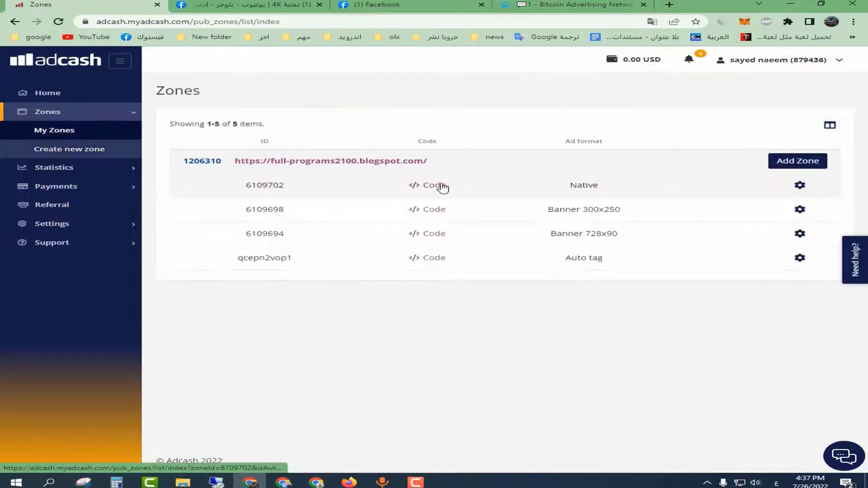
pyautogui.click(427, 187)
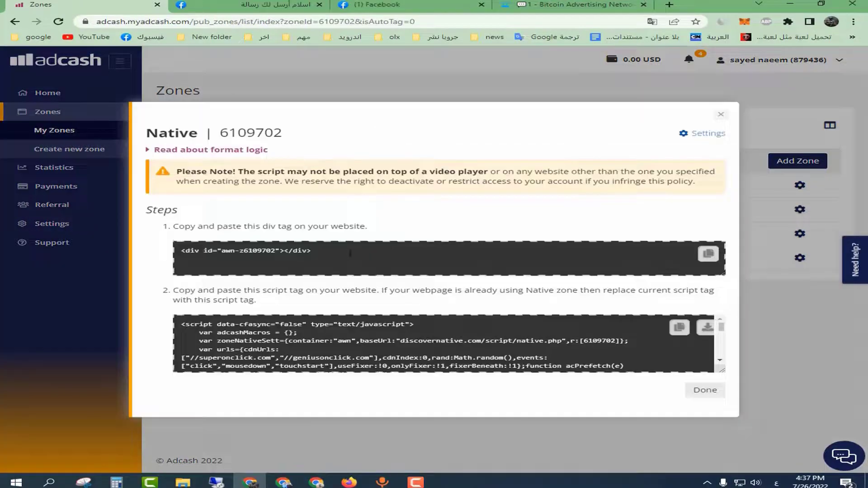
pyautogui.moveTo(312, 250); pyautogui.dragTo(63, 248)
pyautogui.rightClick(276, 247)
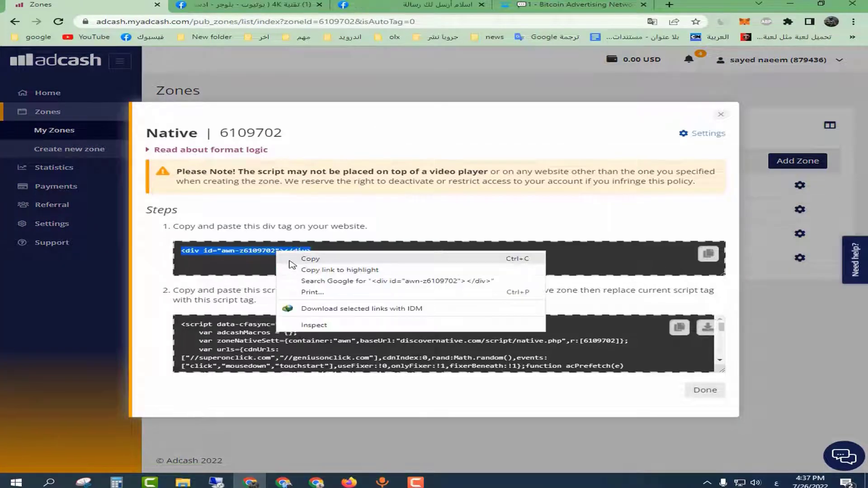
pyautogui.click(294, 255)
# Switch to Blogger and paste the div tag into the Latest articles from AD gadget's content, followed by a new line.
pyautogui.click(284, 482)
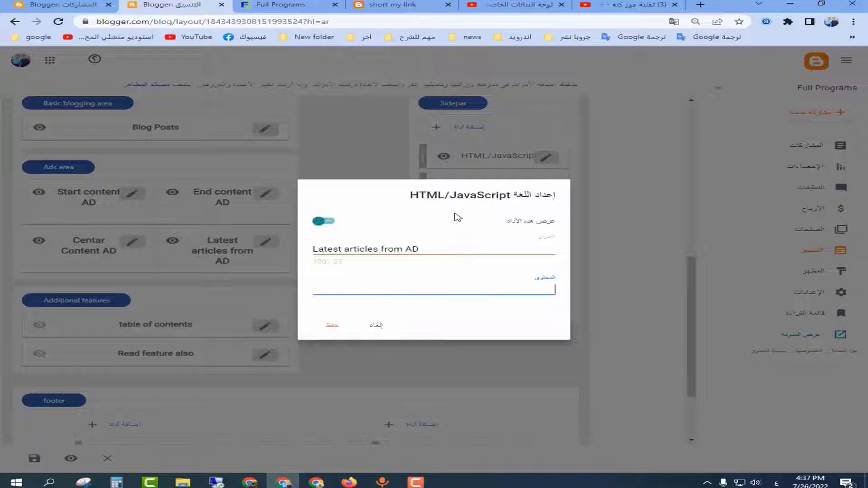
pyautogui.rightClick(390, 290)
pyautogui.click(415, 362)
pyautogui.press('Return')
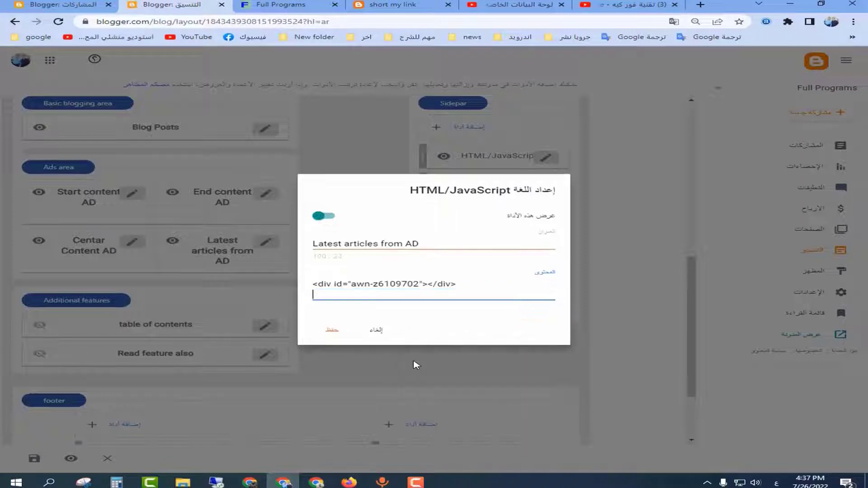
# Copy the Native zone's script tag from Adcash, paste it below the div tag in the gadget and save.
pyautogui.click(250, 483)
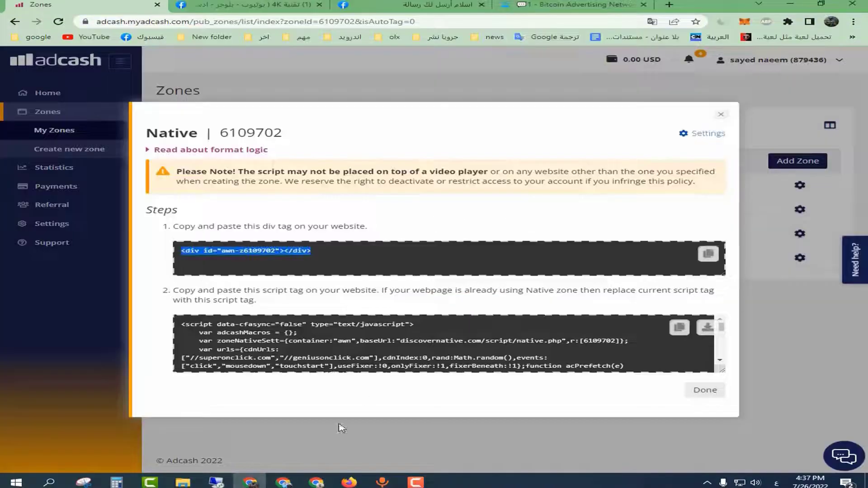
pyautogui.click(680, 329)
pyautogui.click(283, 482)
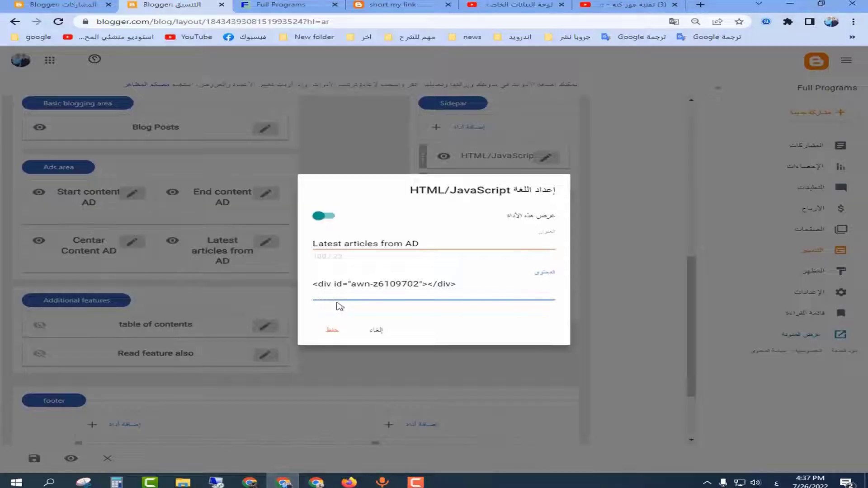
pyautogui.rightClick(340, 296)
pyautogui.click(364, 381)
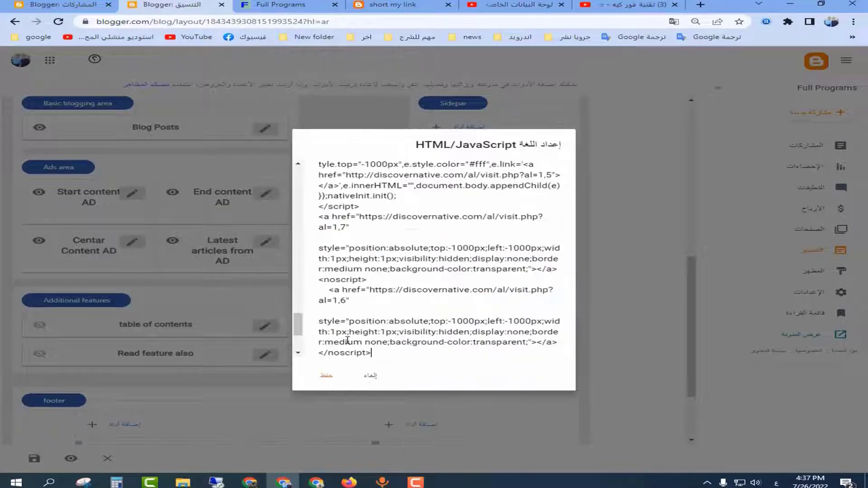
pyautogui.click(327, 376)
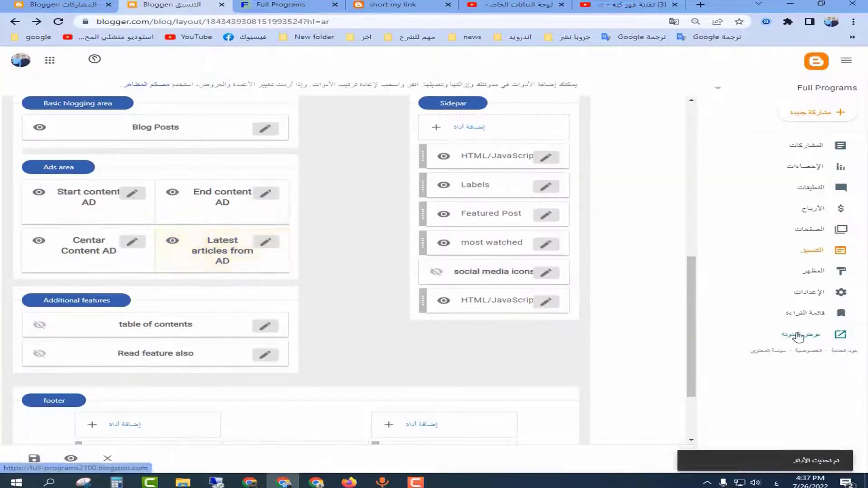
# Open the blog in an incognito window and examine the ads in the homepage header, sidebar and footer.
pyautogui.rightClick(798, 337)
pyautogui.click(794, 362)
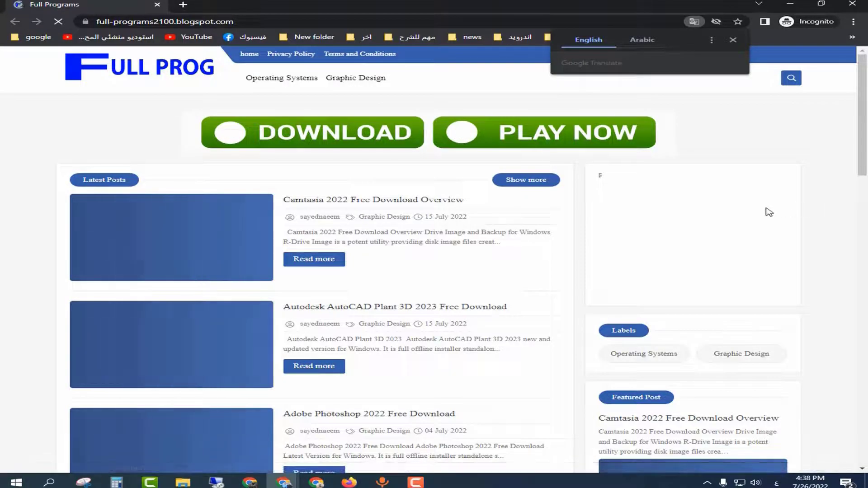
pyautogui.scroll(-2, 691, 232)
pyautogui.scroll(-3, 691, 231)
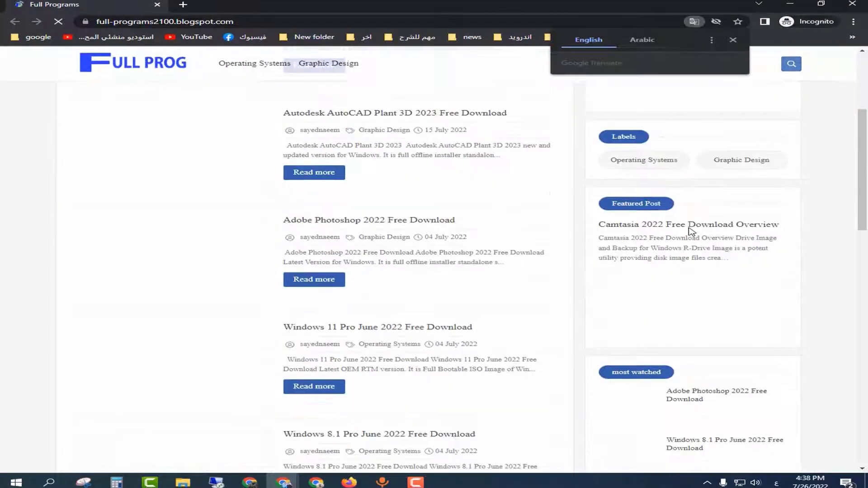
pyautogui.scroll(-4, 723, 233)
pyautogui.scroll(-10, 732, 255)
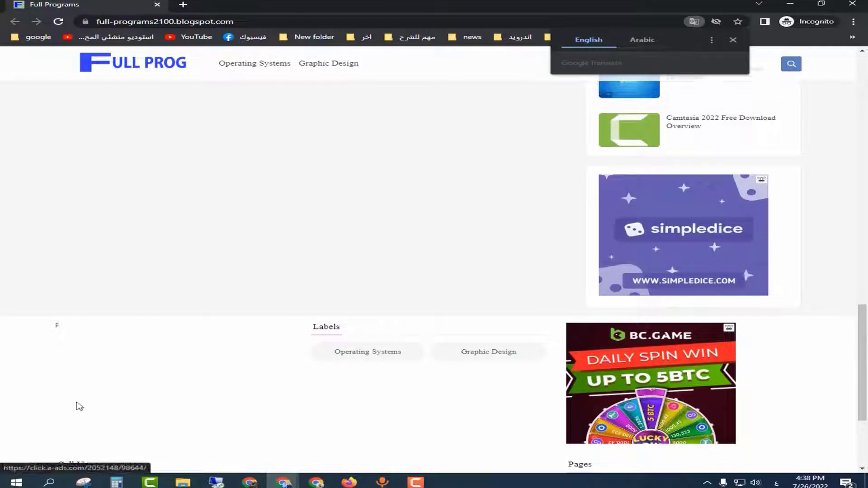
pyautogui.scroll(10, 300, 195)
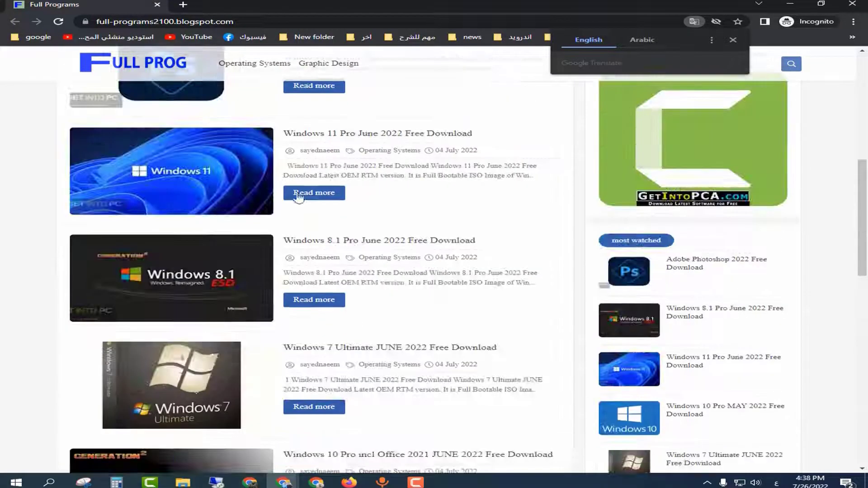
# Open the Windows 11 Pro June 2022 article and examine the ads in its header, sidebar and text and around the download button.
pyautogui.click(320, 134)
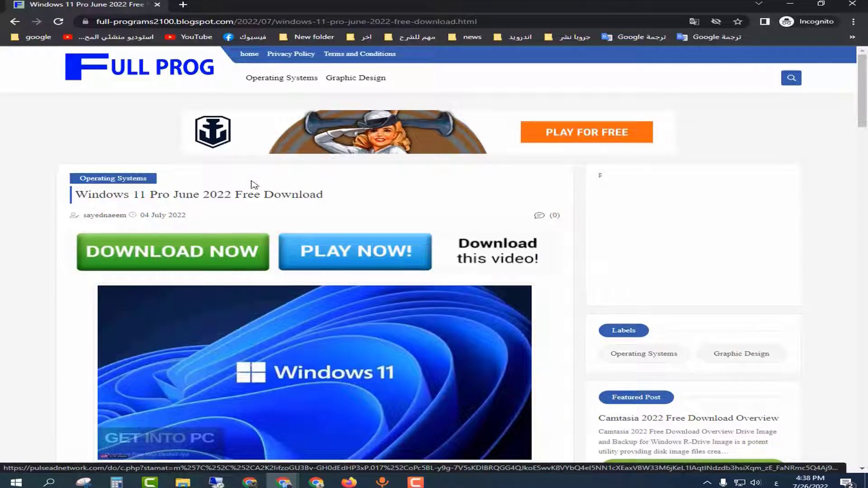
pyautogui.scroll(-10, 566, 253)
pyautogui.scroll(-8, 566, 253)
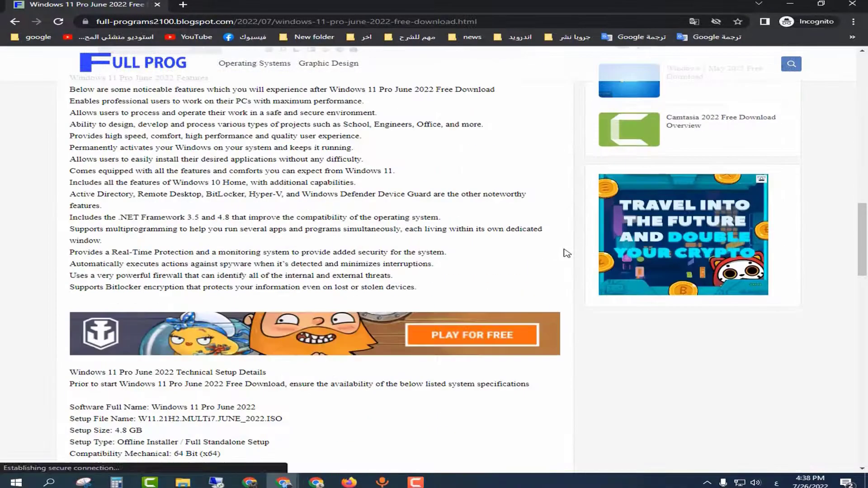
pyautogui.scroll(-5, 546, 313)
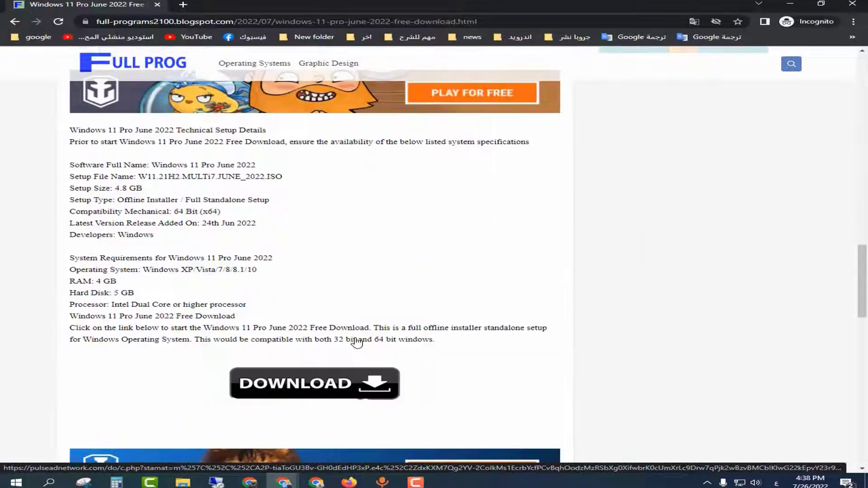
pyautogui.scroll(-2, 348, 387)
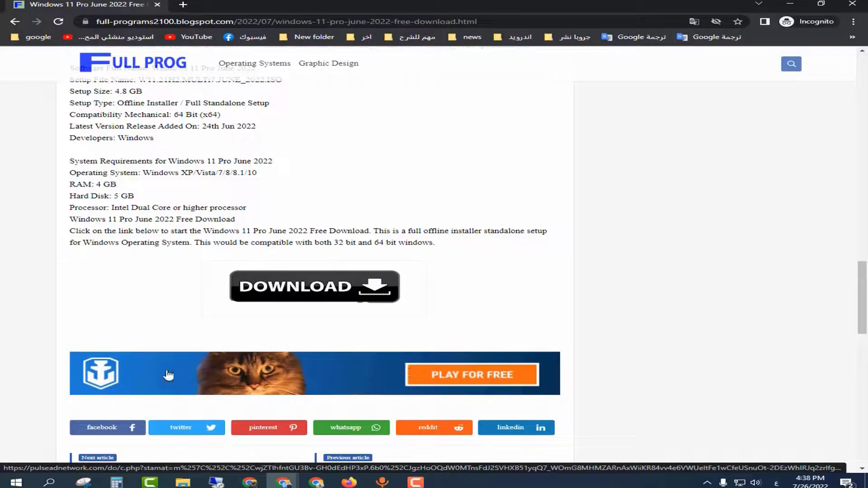
pyautogui.scroll(15, 443, 374)
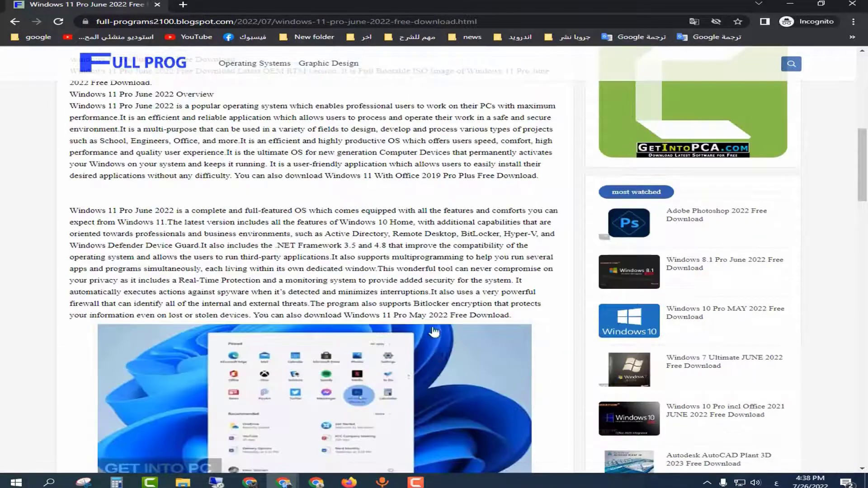
pyautogui.scroll(-15, 439, 283)
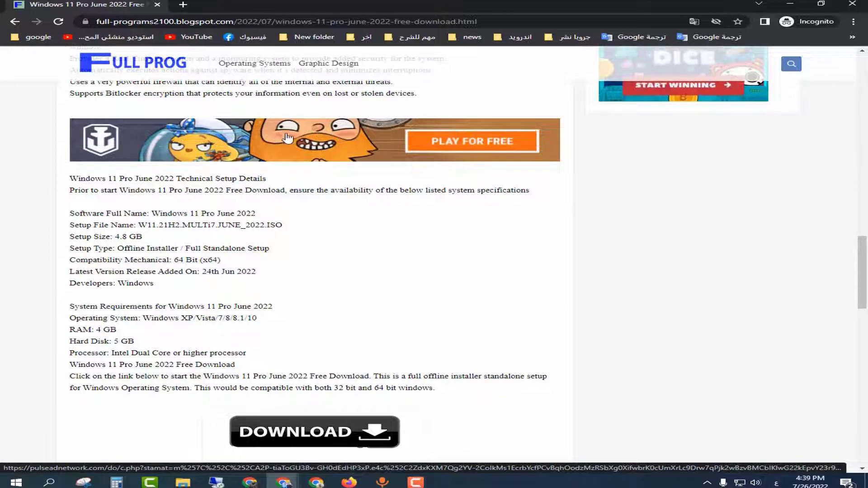
pyautogui.scroll(-4, 328, 153)
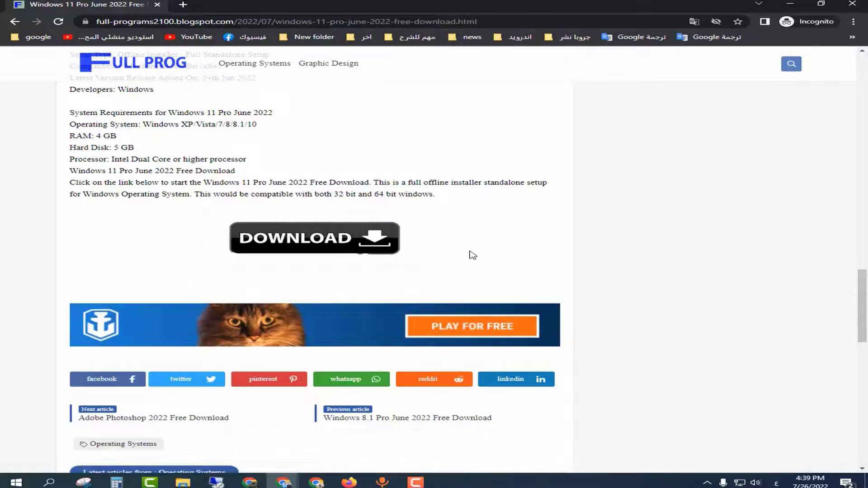
# Examine the Windows 11 article's related-articles section, comments area and footer for ad placements, and review its text again.
pyautogui.scroll(-4, 473, 255)
pyautogui.scroll(-3, 472, 255)
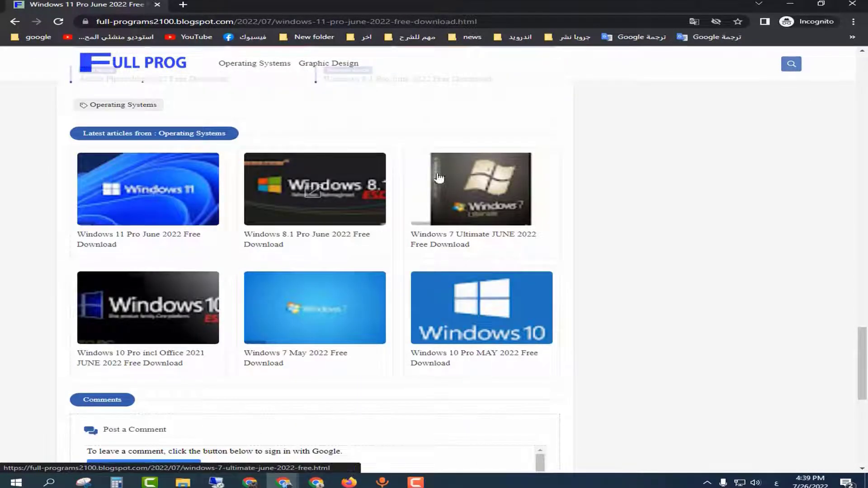
pyautogui.scroll(2, 106, 321)
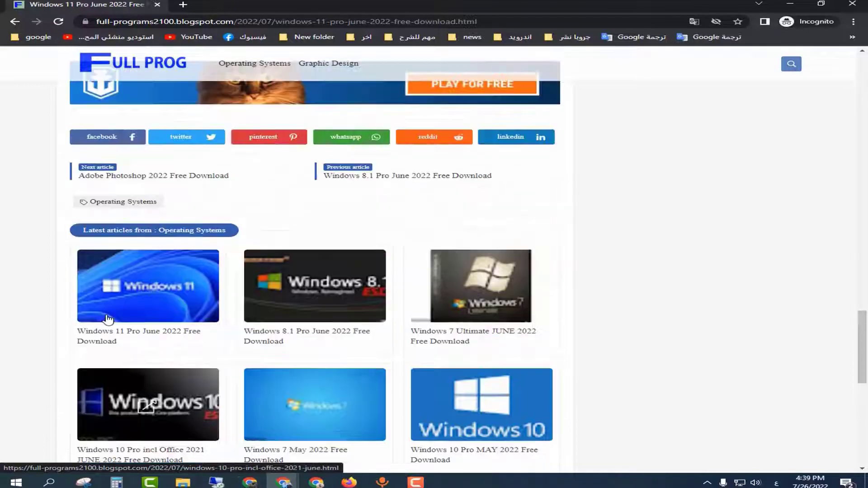
pyautogui.scroll(-10, 451, 348)
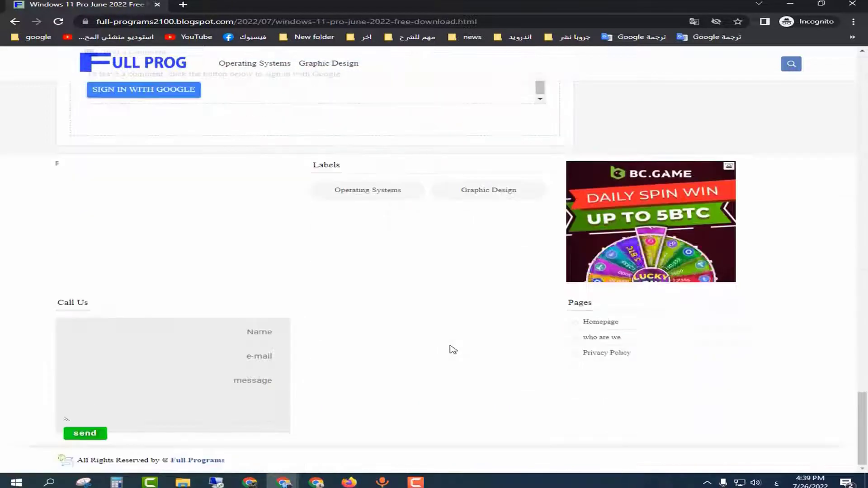
pyautogui.scroll(6, 447, 349)
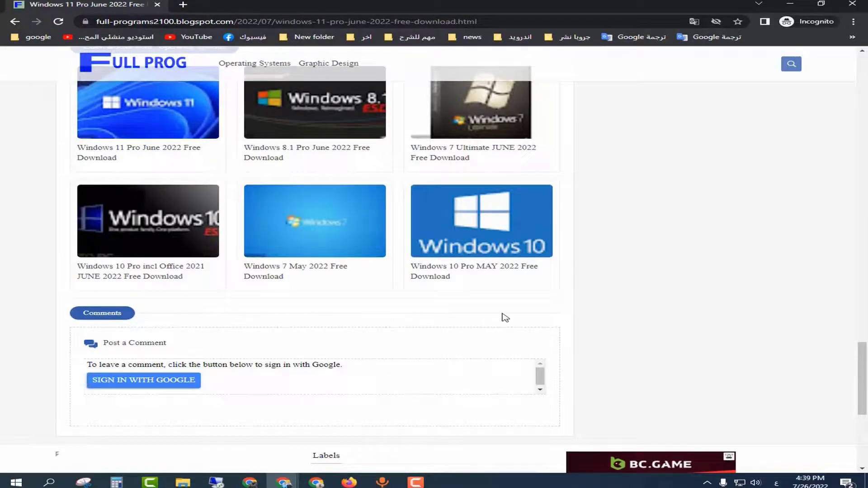
pyautogui.scroll(9, 505, 317)
pyautogui.scroll(15, 310, 169)
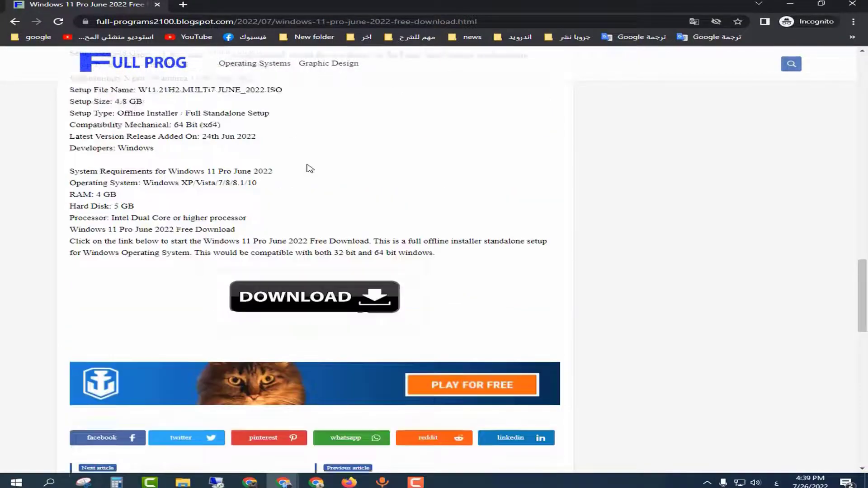
pyautogui.scroll(-8, 319, 178)
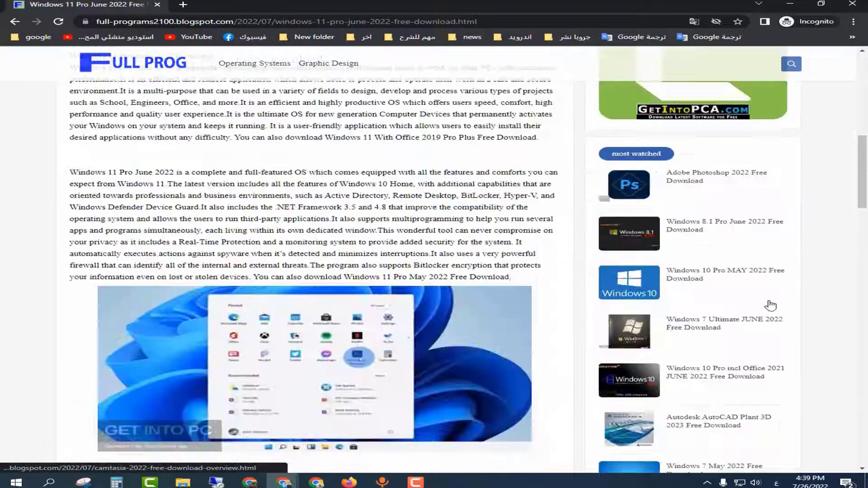
# Open the Windows 8.1 Pro June 2022 article and examine its banner placements from the header down to the related articles.
pyautogui.click(689, 225)
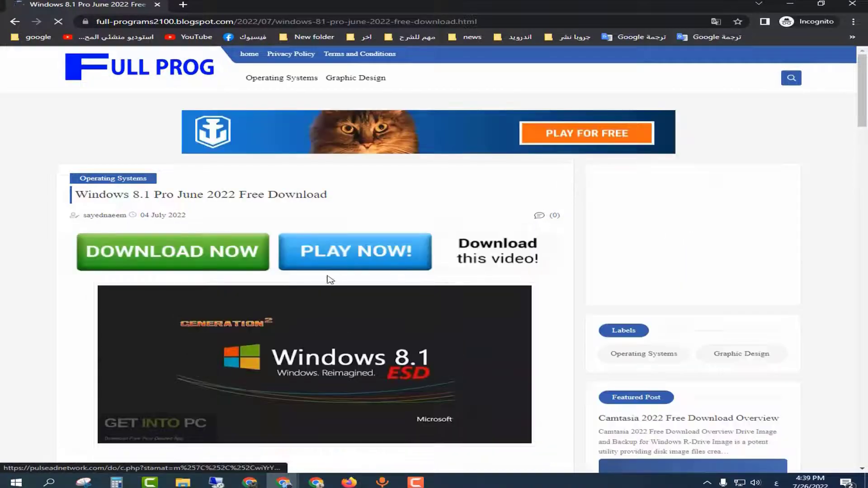
pyautogui.scroll(-20, 330, 277)
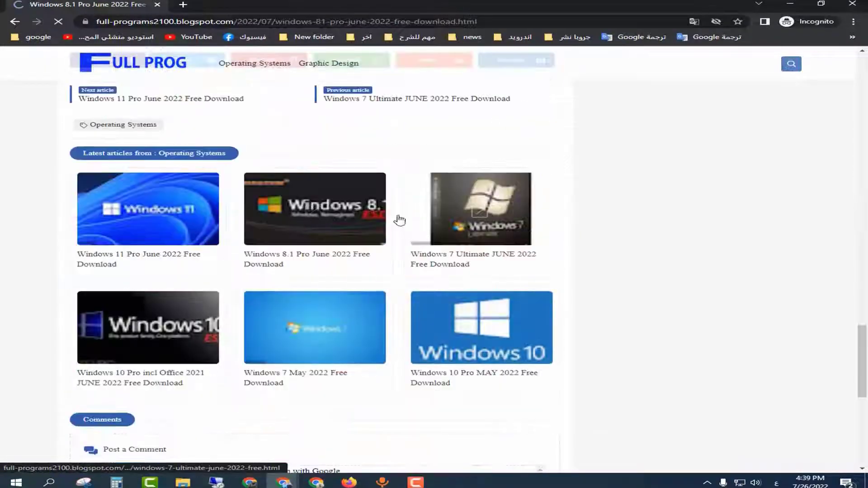
pyautogui.scroll(-5, 537, 344)
pyautogui.scroll(4, 529, 321)
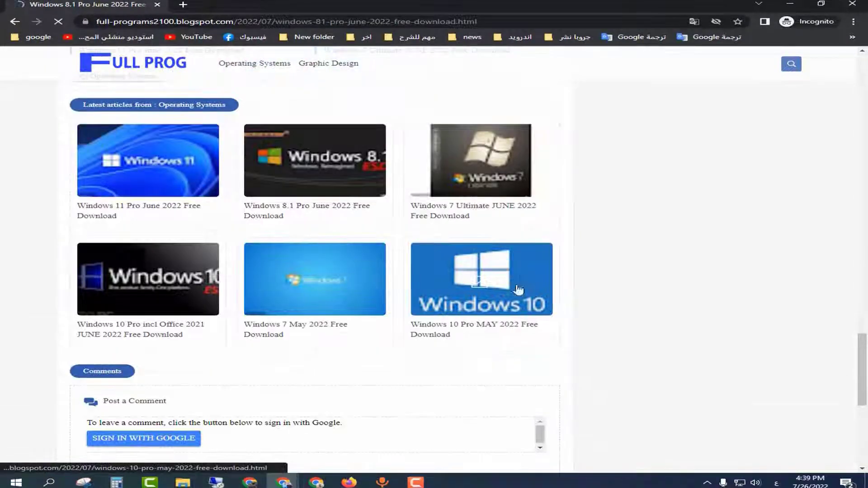
pyautogui.scroll(4, 464, 222)
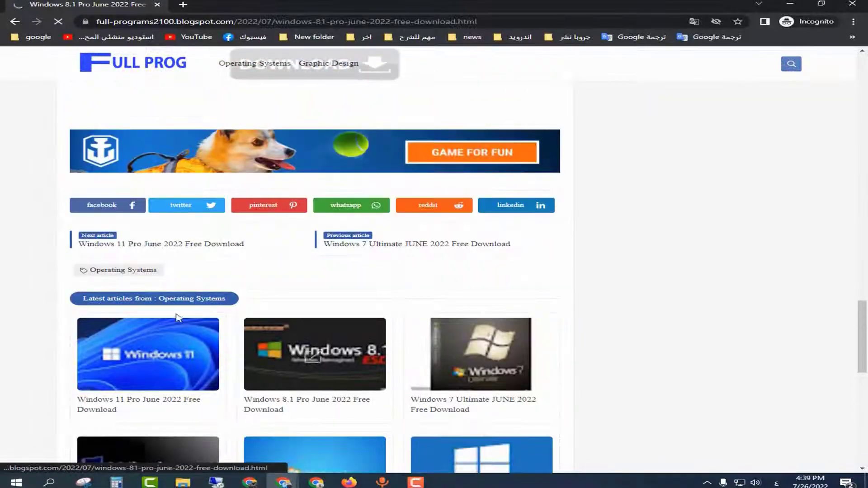
pyautogui.scroll(20, 183, 268)
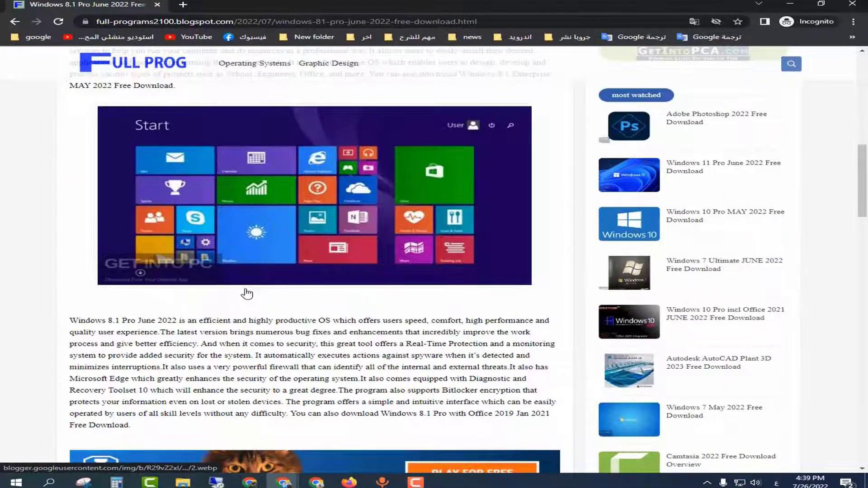
# Follow the Windows 8.1 article's download link to the shortmy2link page and compare its countdown page with the article.
pyautogui.scroll(-10, 247, 294)
pyautogui.click(348, 262)
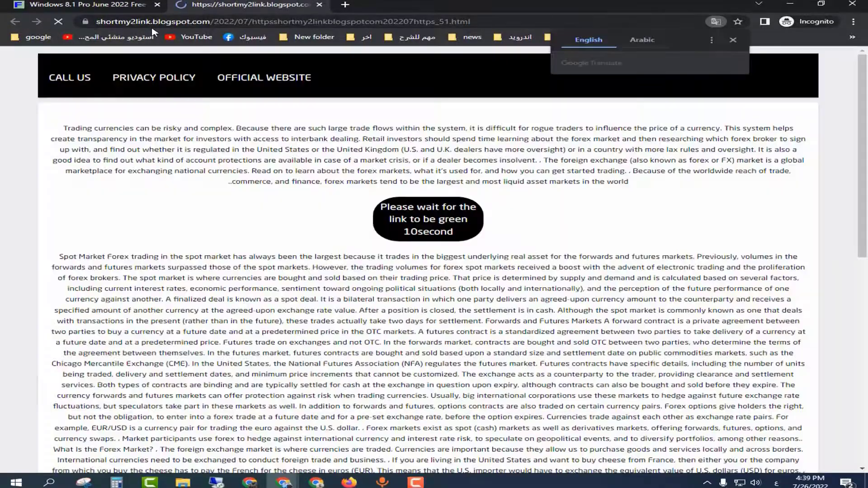
pyautogui.moveTo(414, 171); pyautogui.dragTo(585, 172)
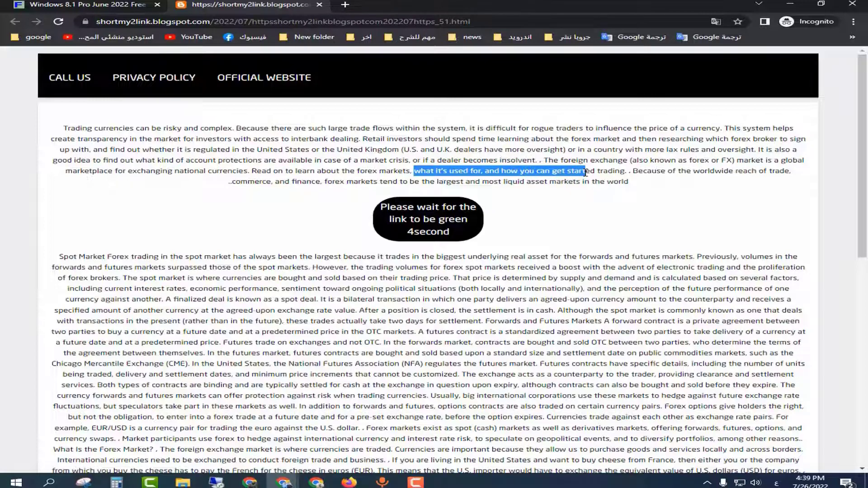
pyautogui.click(72, 3)
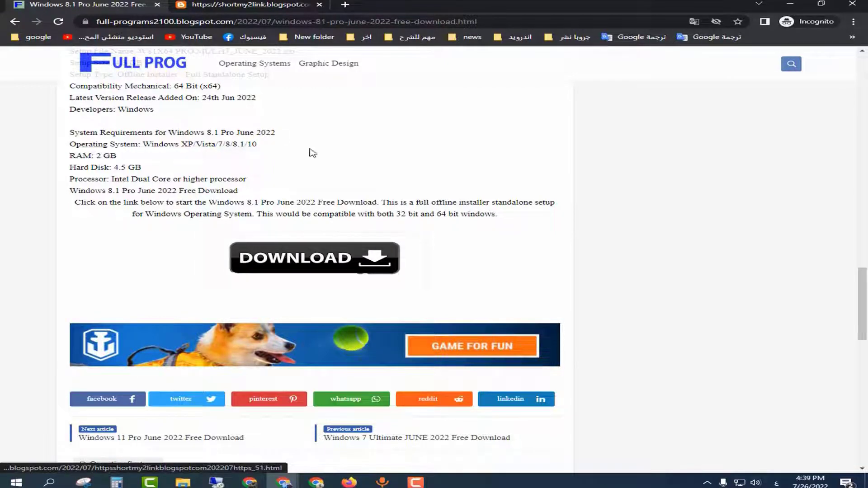
pyautogui.click(288, 3)
pyautogui.click(53, 3)
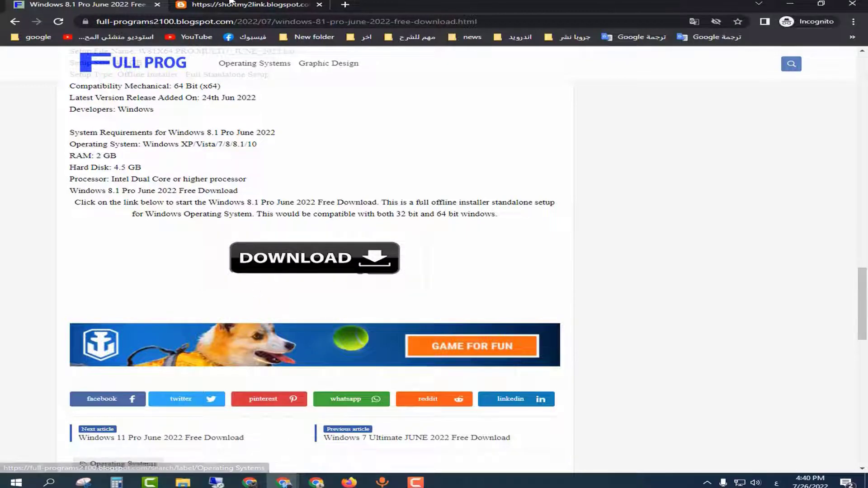
pyautogui.hotkey('ctrl', 'Tab')
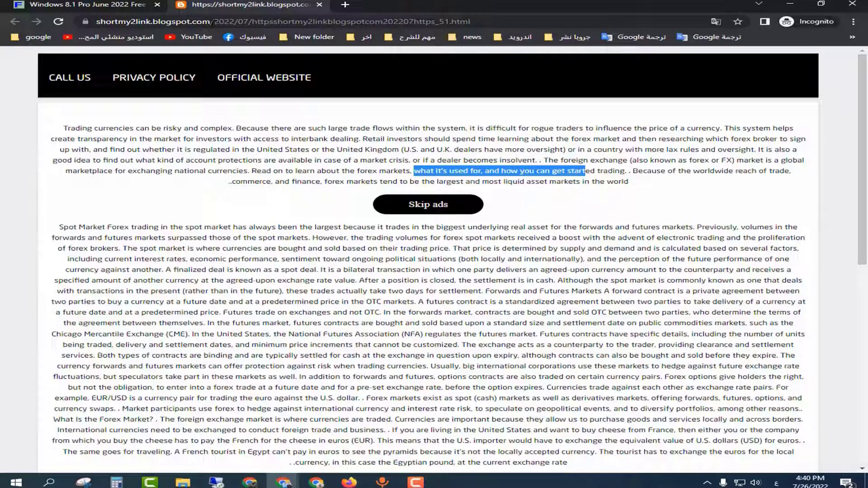
pyautogui.click(212, 21)
pyautogui.rightClick(211, 22)
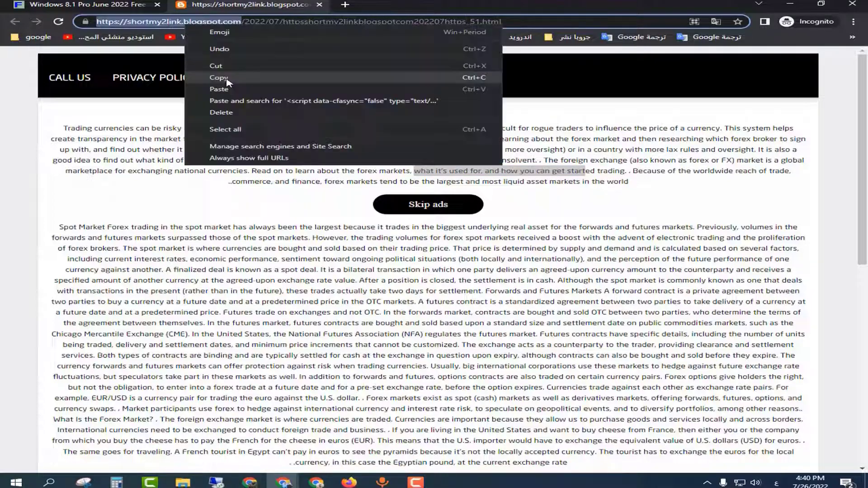
pyautogui.click(193, 79)
# Switch to Adcash, close the Native zone's code and open the Websites list in the account settings.
pyautogui.hotkey('alt', 'Tab')
pyautogui.click(249, 482)
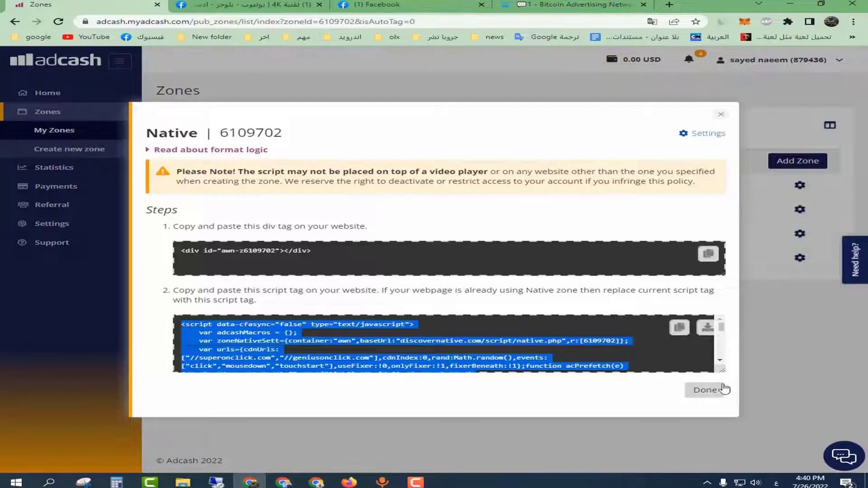
pyautogui.click(707, 390)
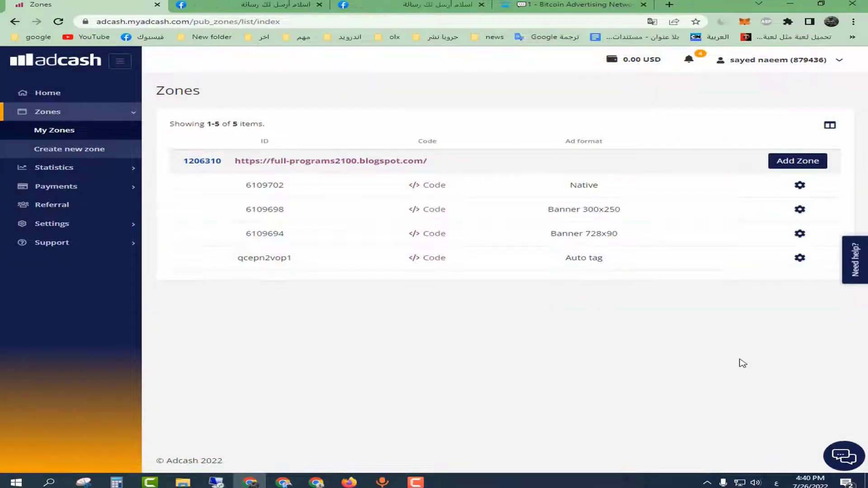
pyautogui.click(52, 224)
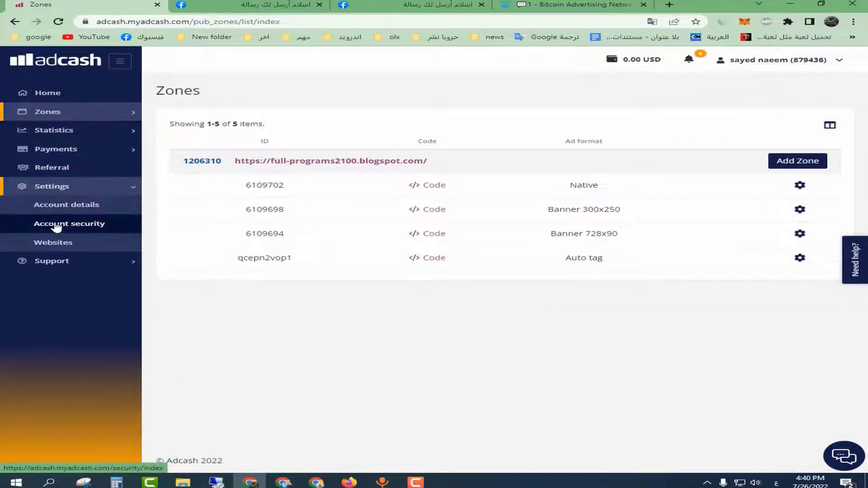
pyautogui.click(56, 242)
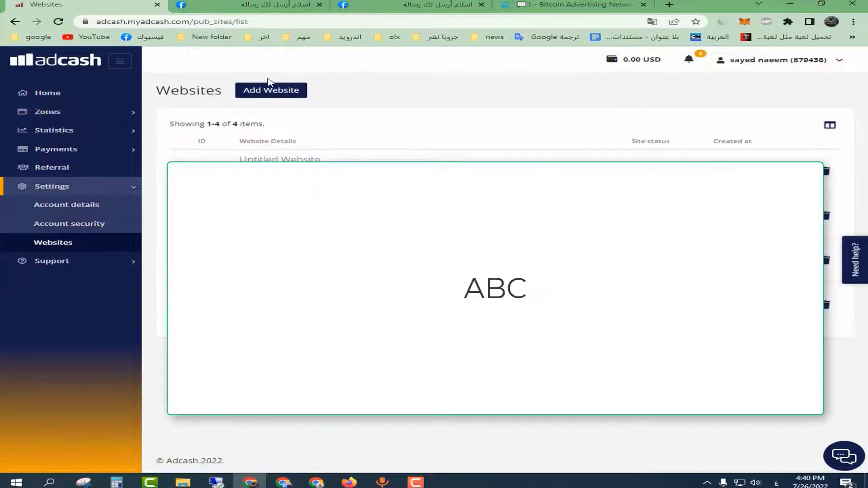
pyautogui.click(53, 244)
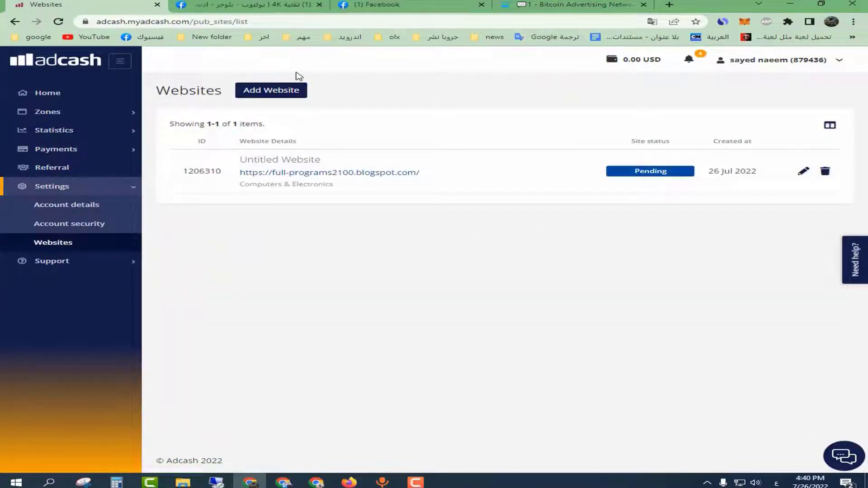
pyautogui.click(265, 94)
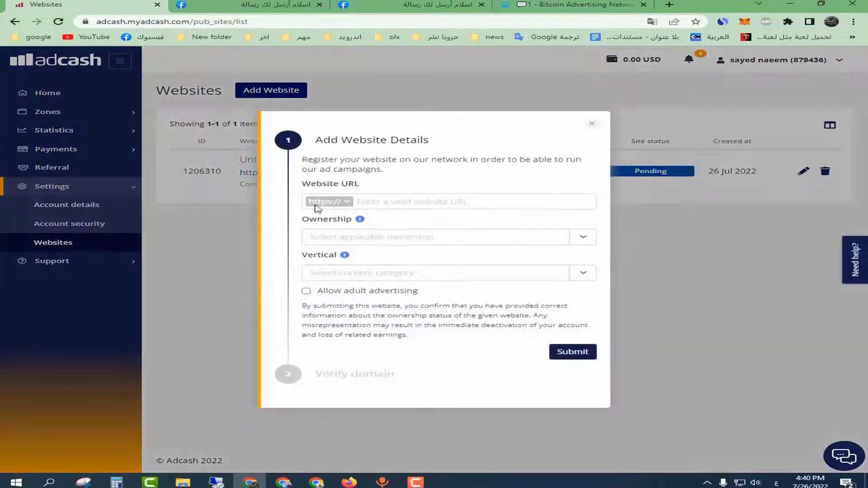
pyautogui.rightClick(383, 203)
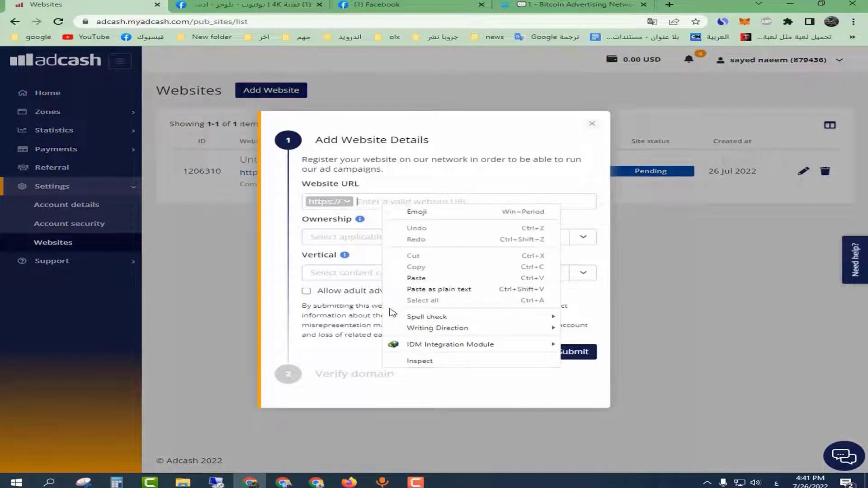
pyautogui.click(398, 280)
pyautogui.moveTo(359, 199); pyautogui.dragTo(357, 201)
pyautogui.press('BackSpace')
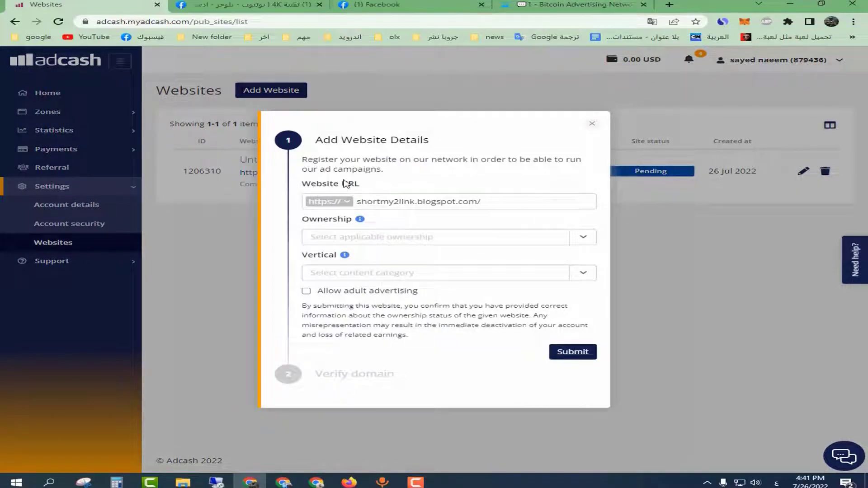
# Set the new website's ownership to Owner.
pyautogui.click(438, 239)
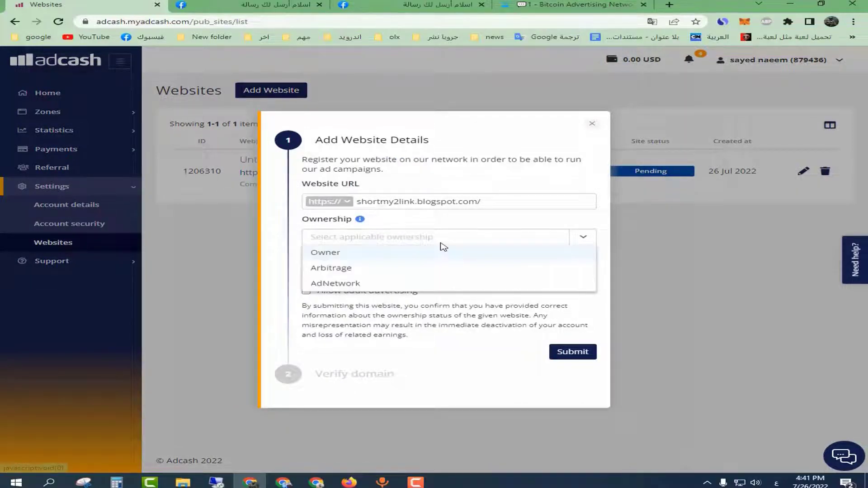
pyautogui.click(399, 250)
pyautogui.click(369, 239)
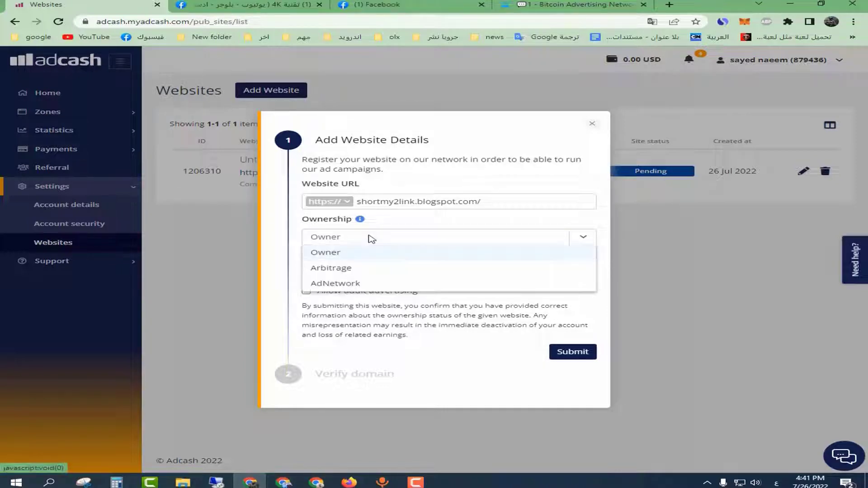
pyautogui.click(276, 227)
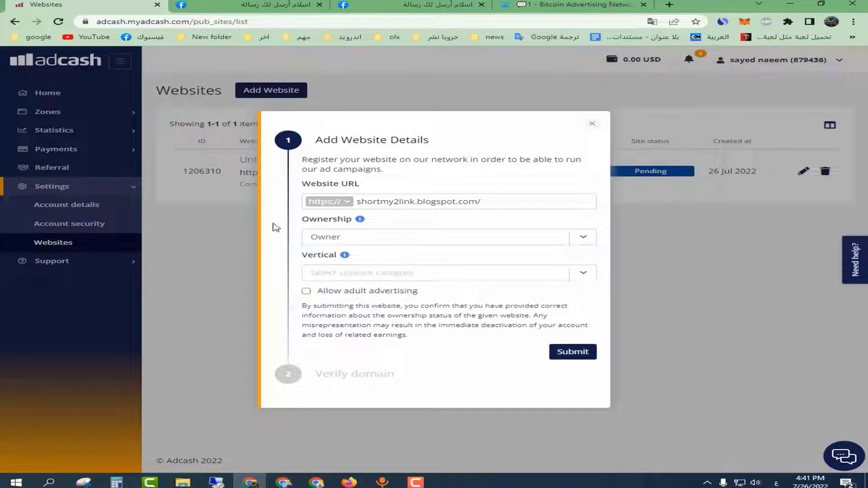
# Set the new website's vertical to Computers & Electronics and submit it without allowing adult advertising.
pyautogui.click(393, 274)
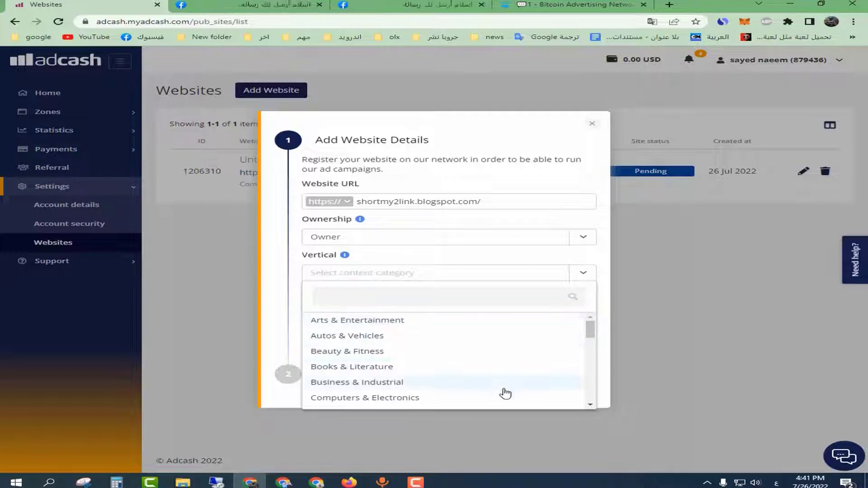
pyautogui.click(504, 402)
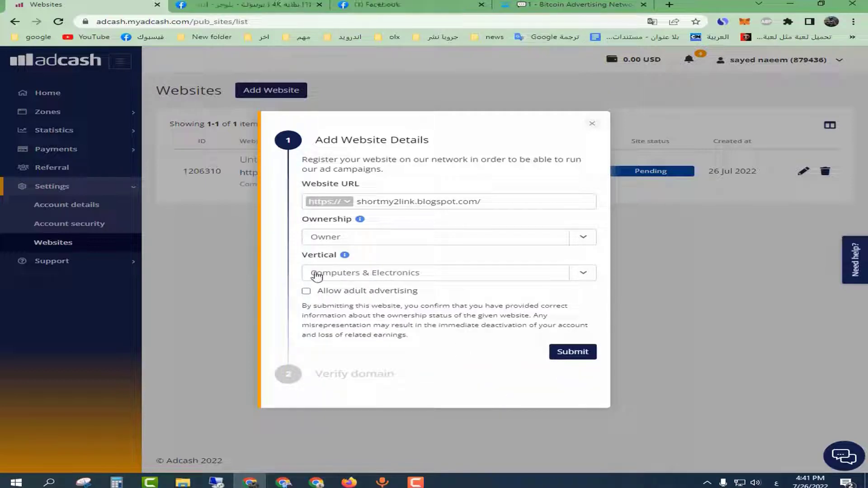
pyautogui.moveTo(429, 294); pyautogui.dragTo(342, 293)
pyautogui.doubleClick(358, 294)
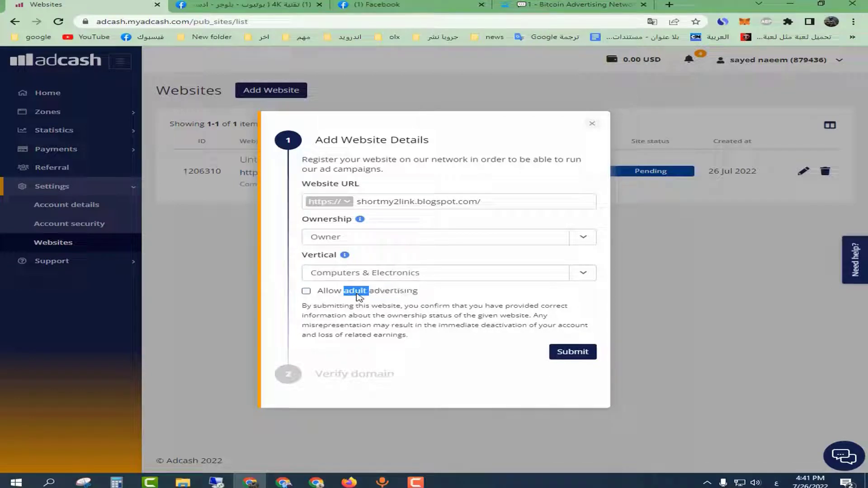
pyautogui.click(389, 311)
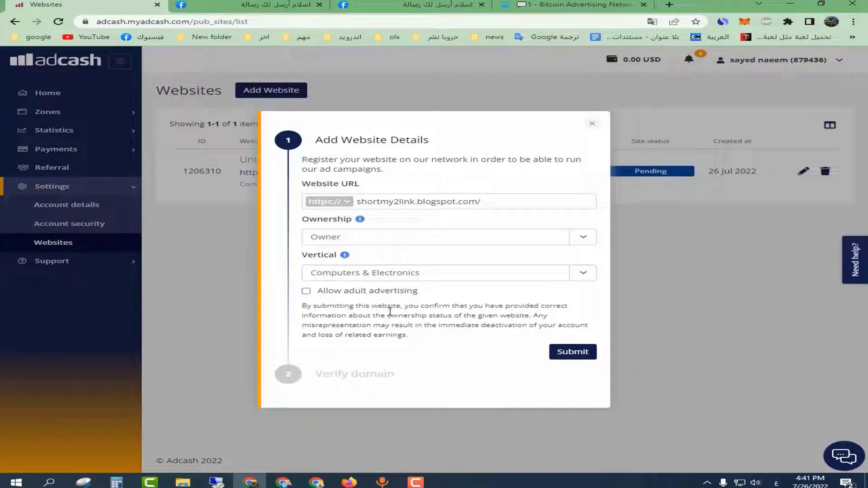
pyautogui.click(571, 352)
# Copy the domain verification meta tag, switch to Blogger and open the short my link blog's theme for HTML editing.
pyautogui.click(583, 296)
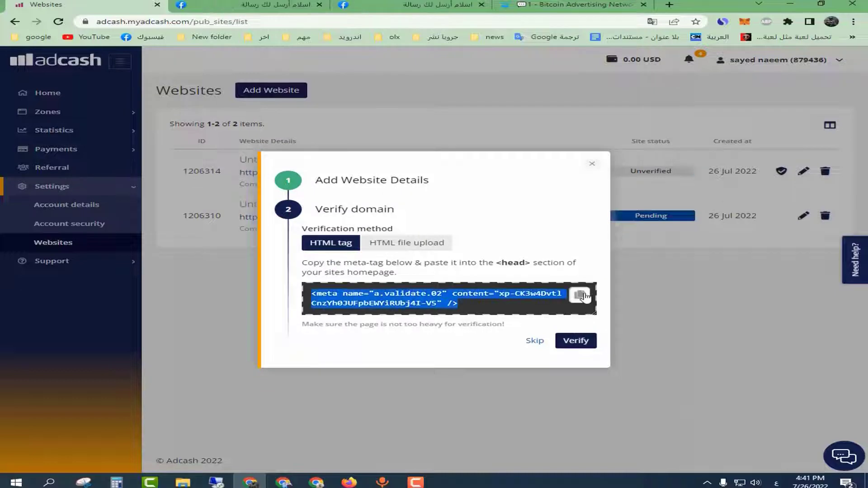
pyautogui.click(284, 482)
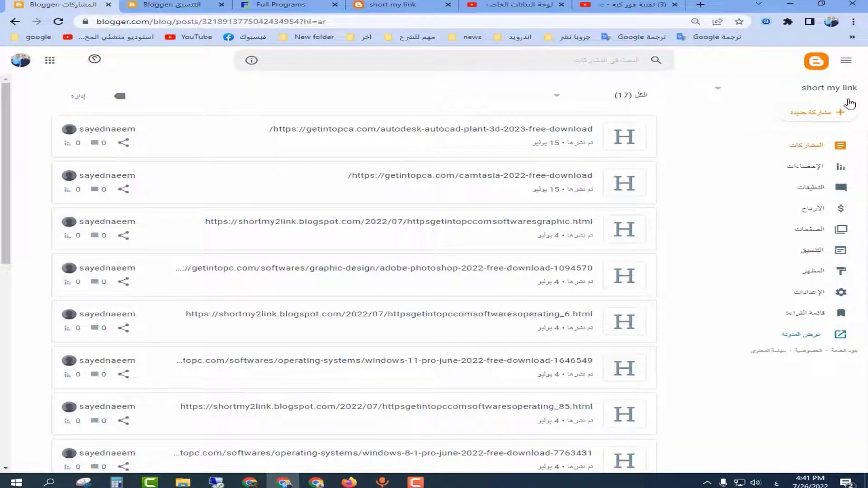
pyautogui.click(833, 251)
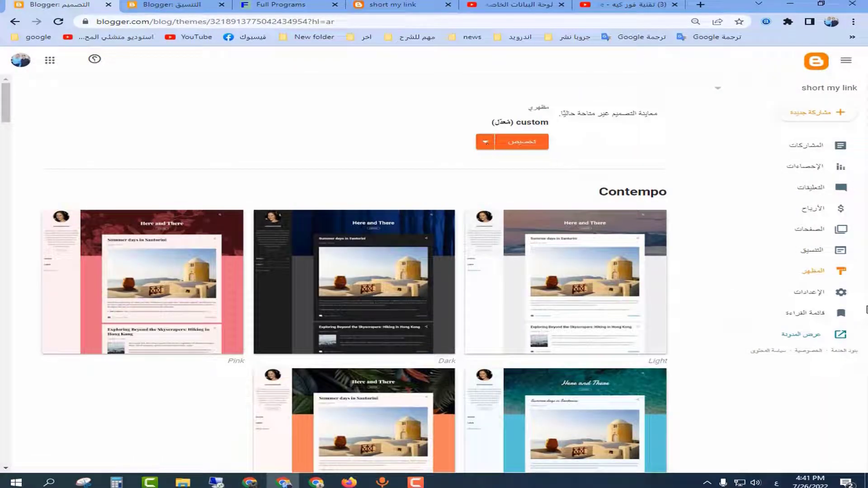
pyautogui.click(490, 142)
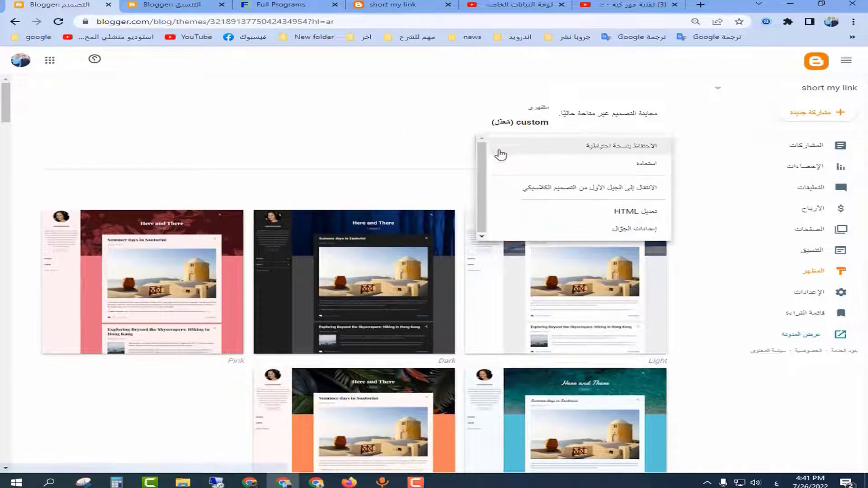
pyautogui.click(556, 213)
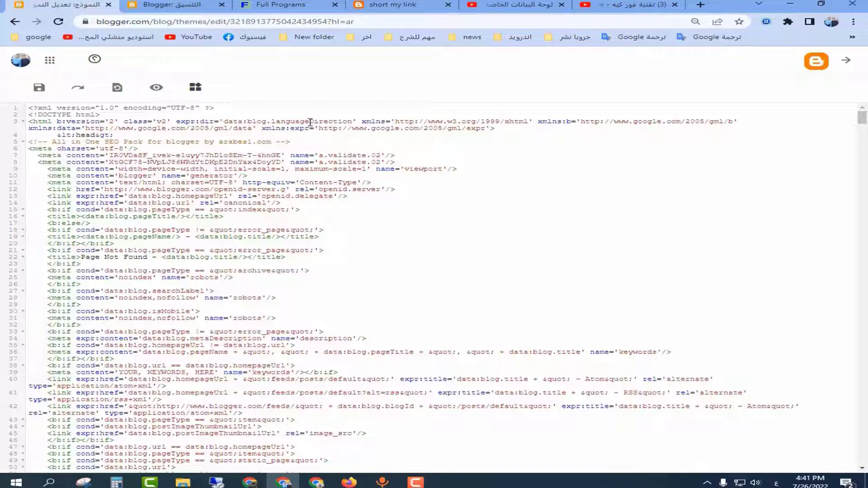
# Paste the verification meta tag on a new line below the All in One SEO Pack comment and save the theme.
pyautogui.press('Return')
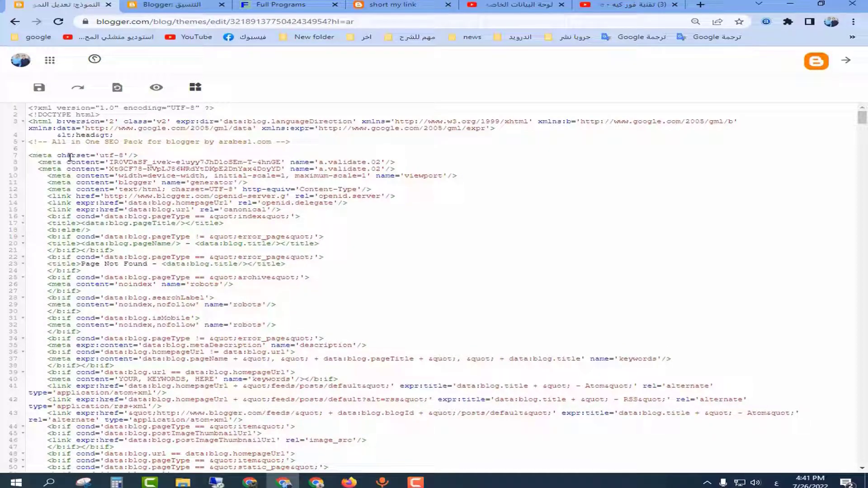
pyautogui.hotkey('ctrl', 'v')
pyautogui.click(39, 87)
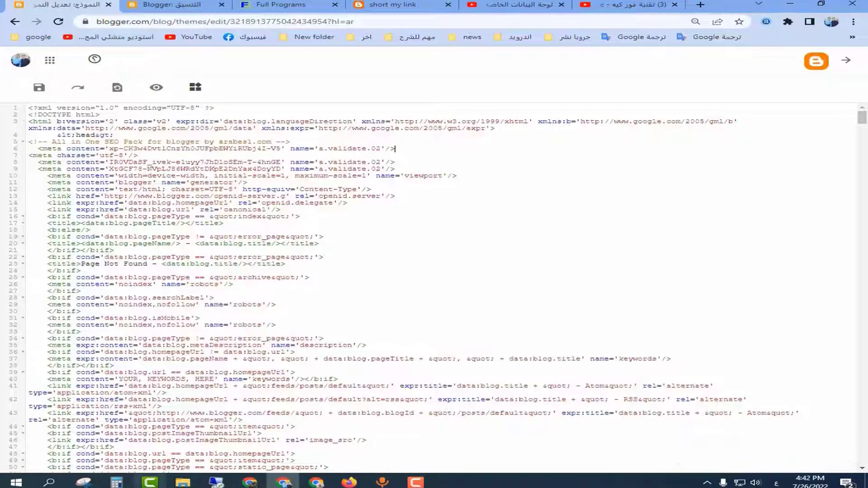
# Switch to Adcash, verify the shortmy2link.blogspot.com domain and close the verification dialog.
pyautogui.click(249, 483)
pyautogui.click(573, 344)
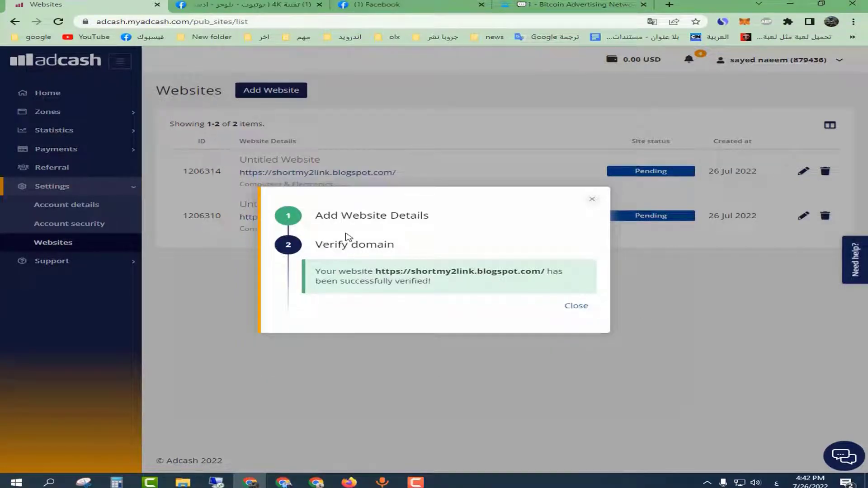
pyautogui.click(576, 306)
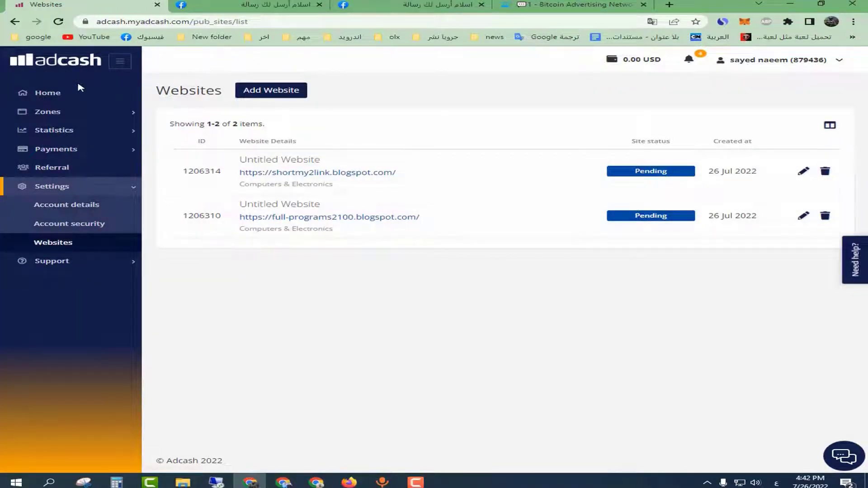
pyautogui.click(63, 114)
pyautogui.click(67, 150)
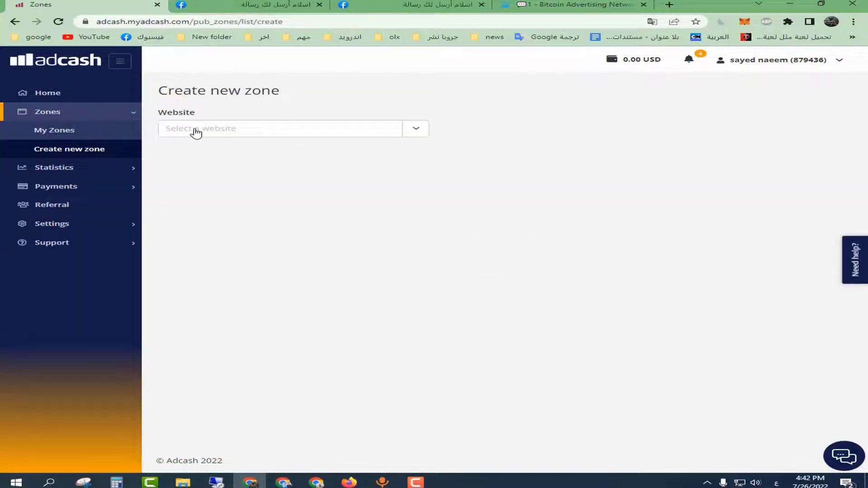
pyautogui.click(195, 130)
pyautogui.click(347, 148)
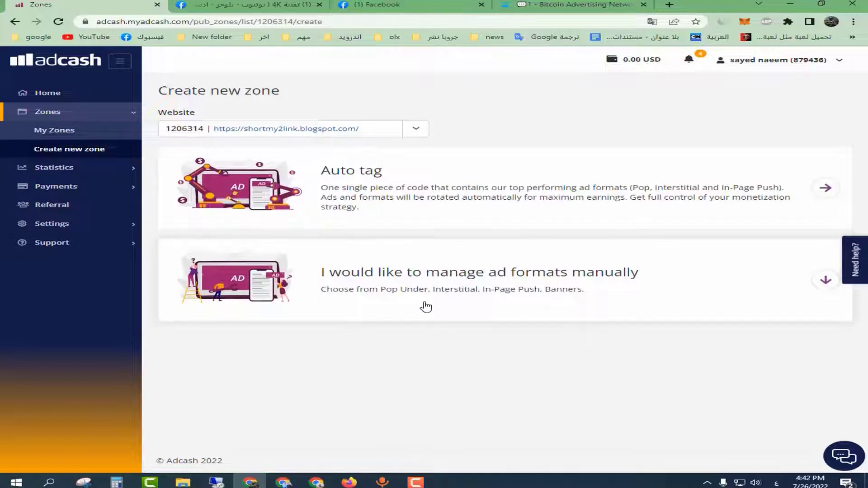
pyautogui.click(342, 279)
pyautogui.scroll(-7, 343, 282)
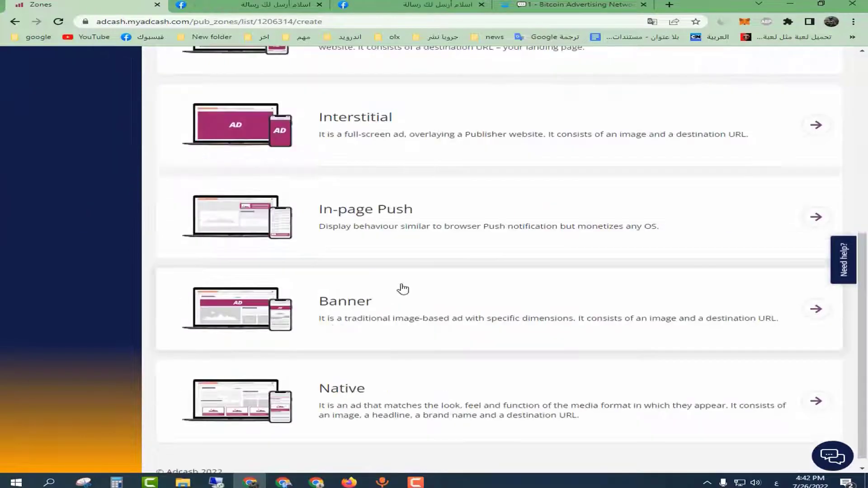
pyautogui.click(348, 312)
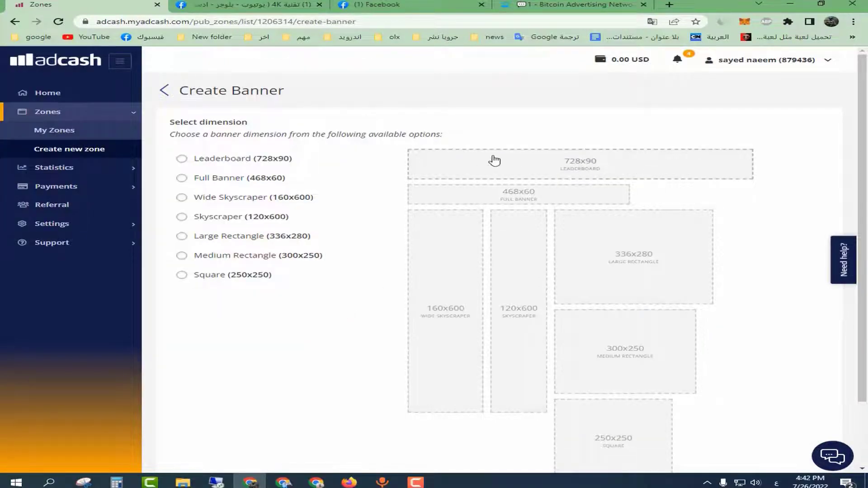
# Create the banner zone with the Leaderboard (728x90) dimension and copy its script code.
pyautogui.click(609, 166)
pyautogui.scroll(-3, 814, 365)
pyautogui.click(820, 434)
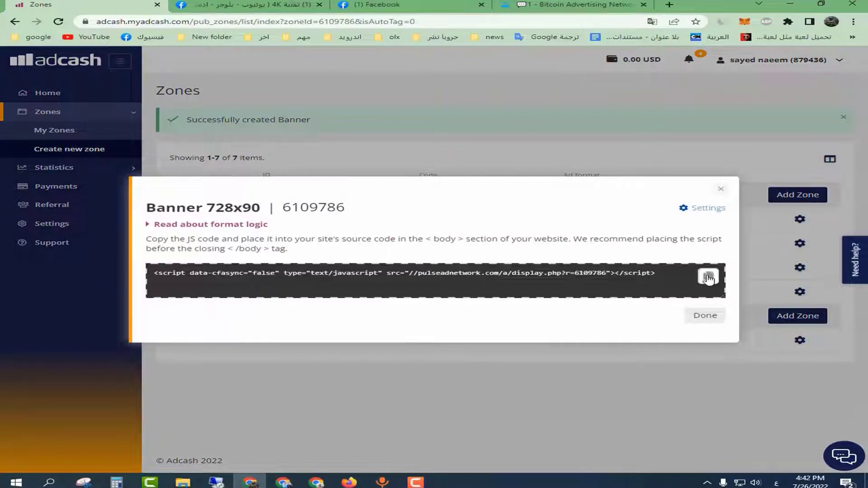
pyautogui.click(708, 275)
# Switch to Blogger, leave the theme's HTML editor, look over the live short my link page and close it.
pyautogui.click(283, 483)
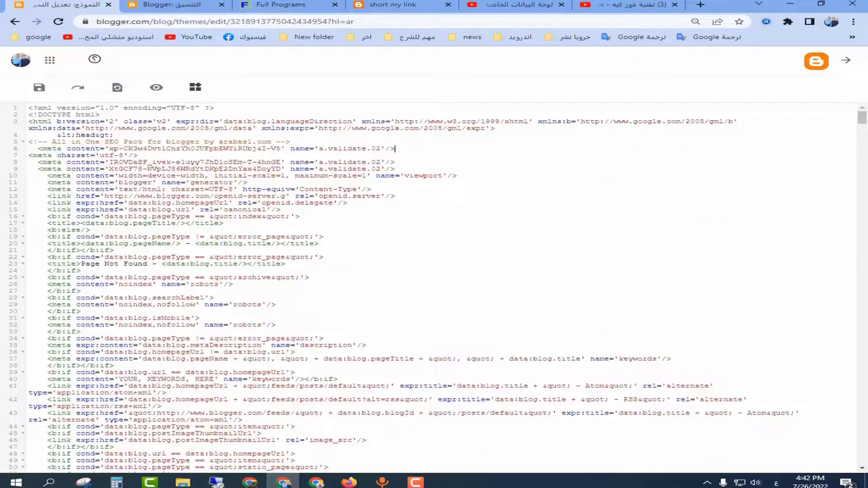
pyautogui.click(846, 60)
pyautogui.click(392, 4)
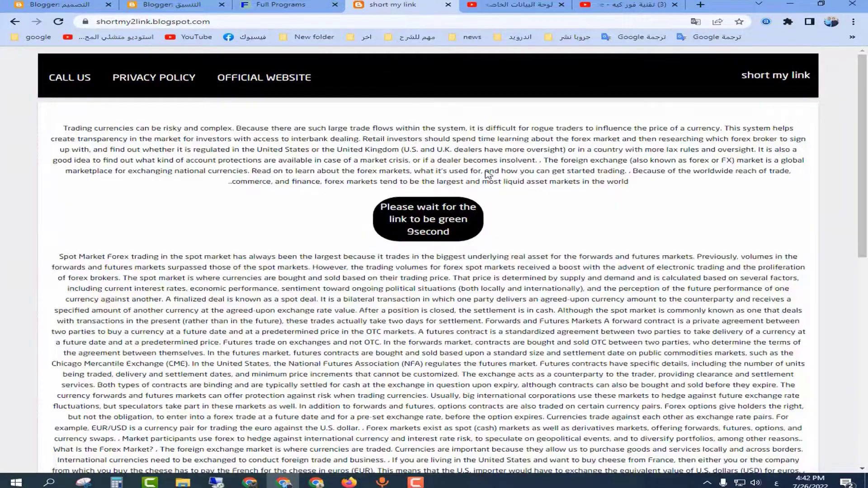
pyautogui.scroll(-7, 439, 251)
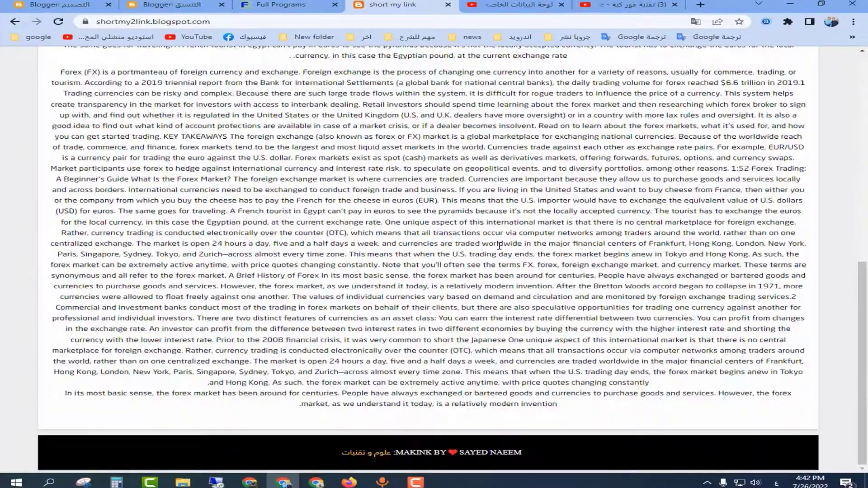
pyautogui.scroll(10, 499, 245)
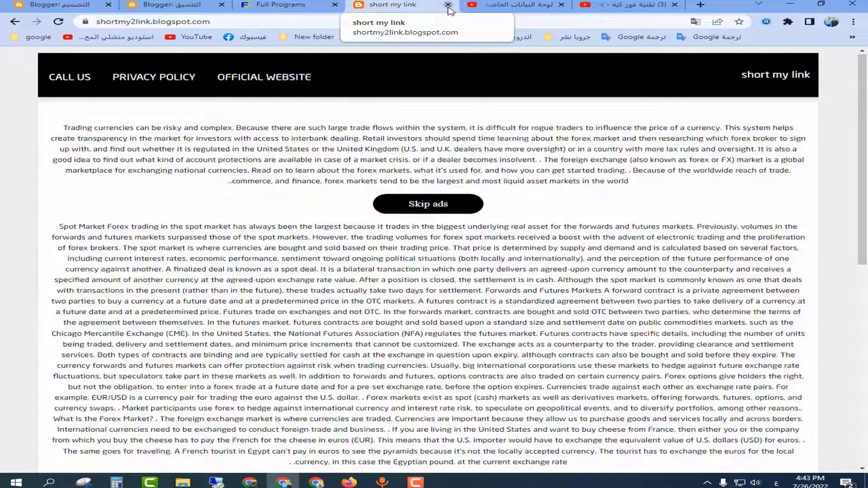
pyautogui.click(447, 5)
# Open the short my link blog's layout and look over its ads, ads1 and ads2 sections.
pyautogui.click(59, 5)
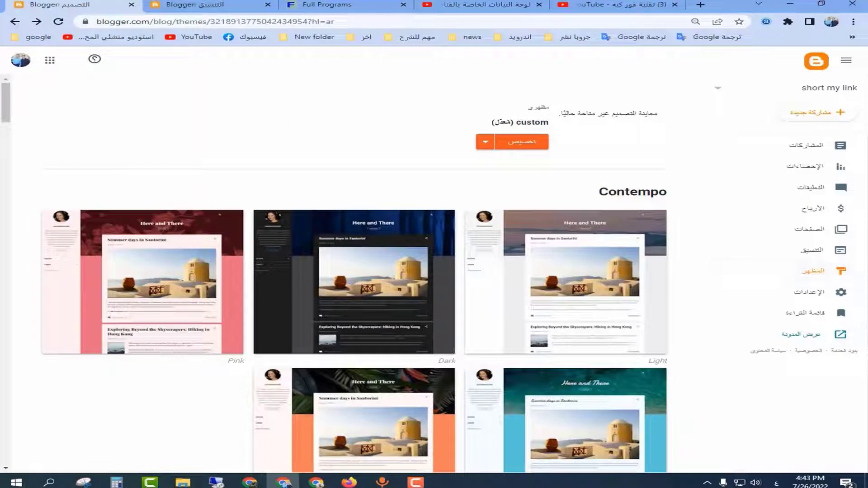
pyautogui.click(833, 256)
pyautogui.scroll(-2, 259, 365)
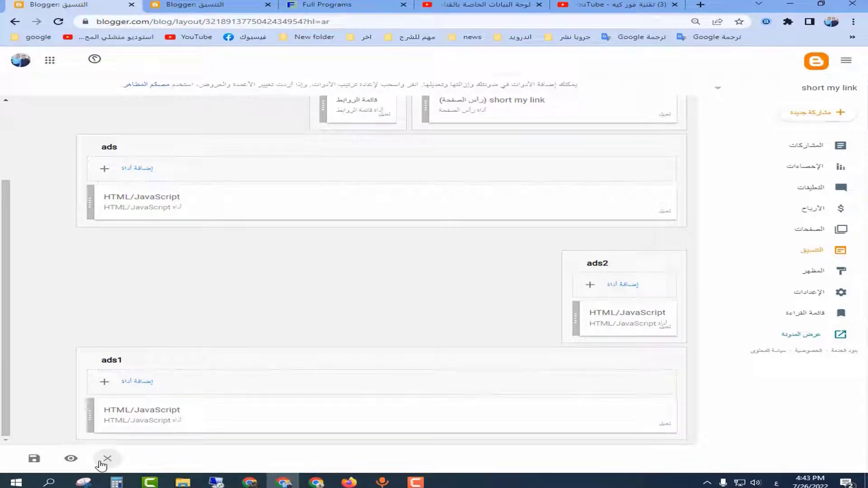
pyautogui.scroll(2, 446, 242)
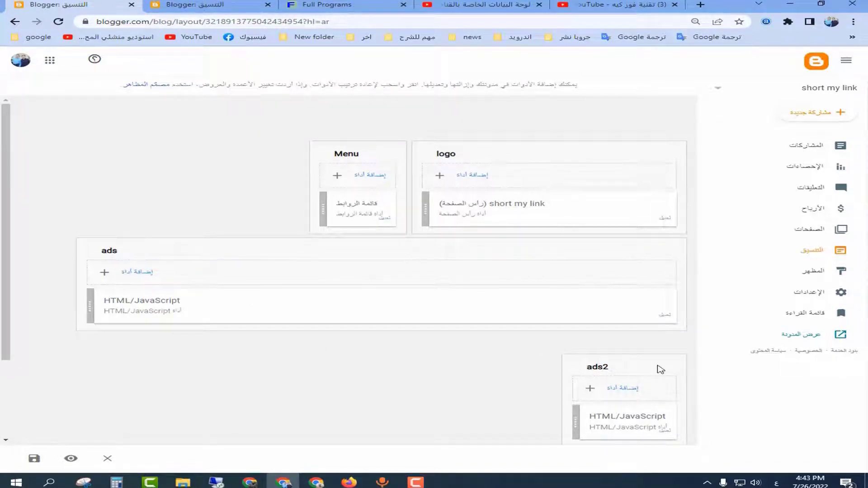
pyautogui.scroll(-2, 651, 375)
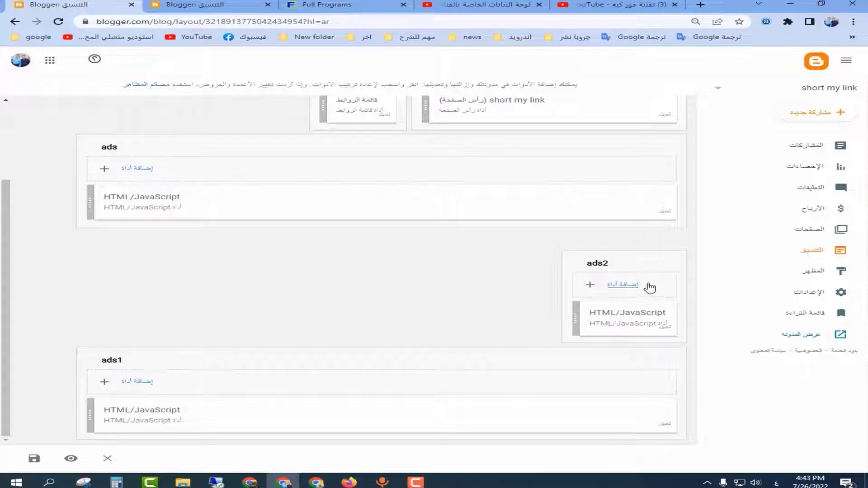
pyautogui.scroll(2, 649, 286)
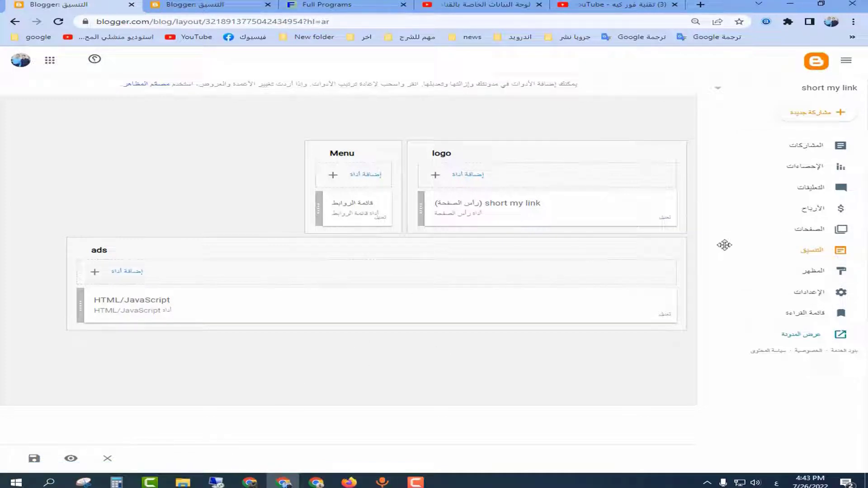
pyautogui.click(853, 22)
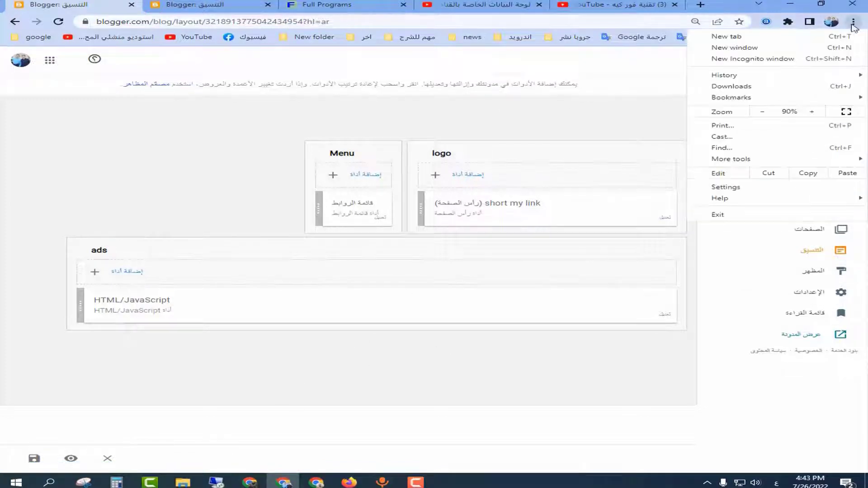
pyautogui.click(766, 116)
pyautogui.click(812, 113)
pyautogui.click(188, 176)
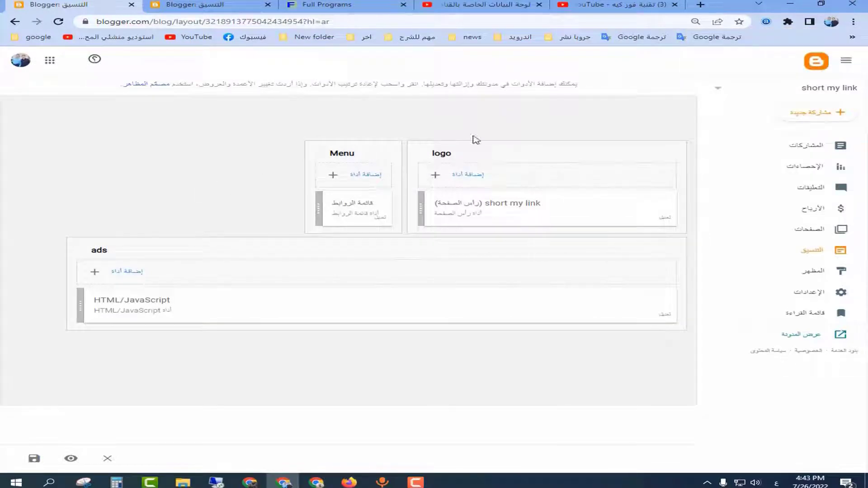
pyautogui.click(789, 22)
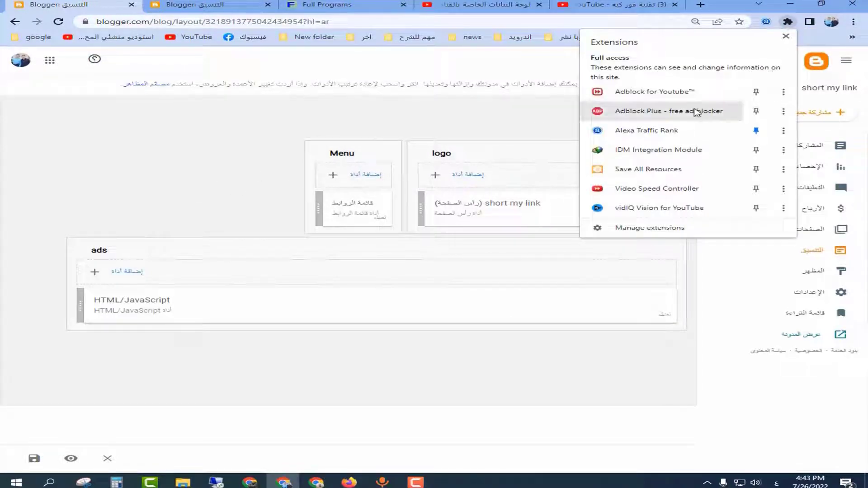
pyautogui.click(690, 112)
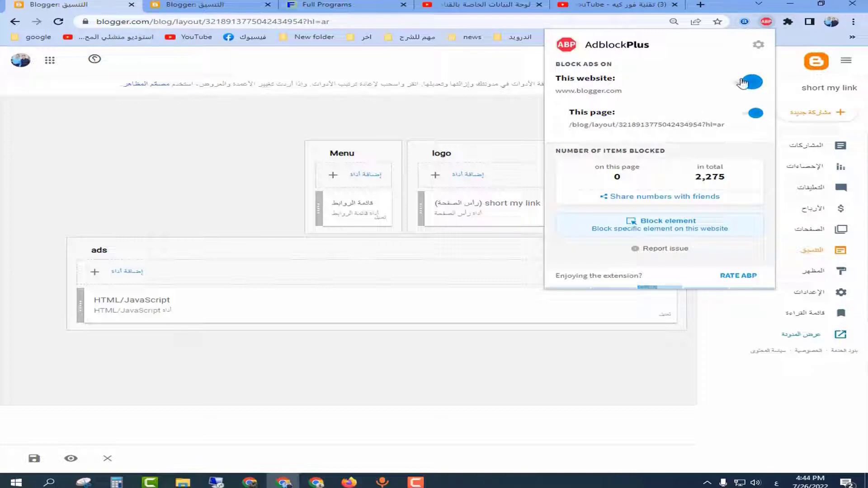
pyautogui.click(744, 83)
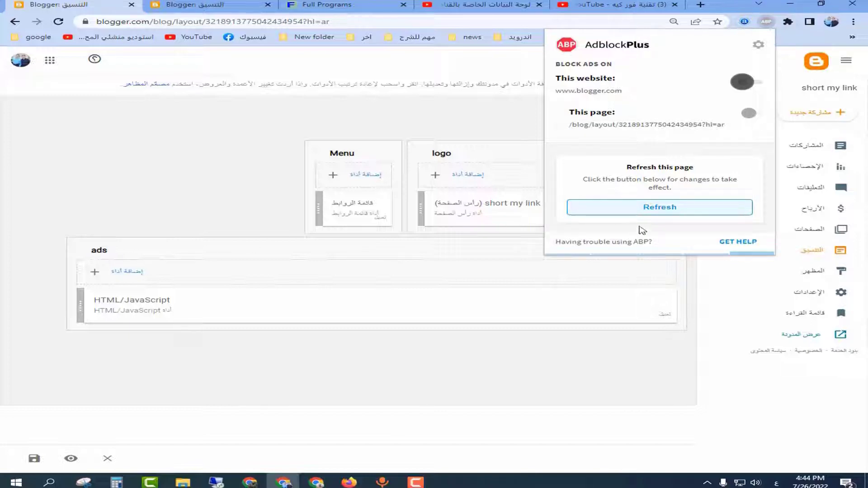
pyautogui.click(676, 211)
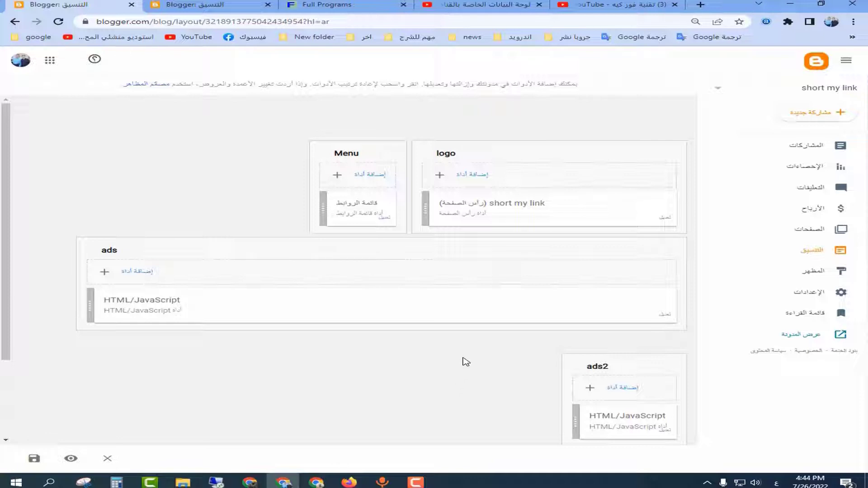
pyautogui.scroll(-2, 467, 351)
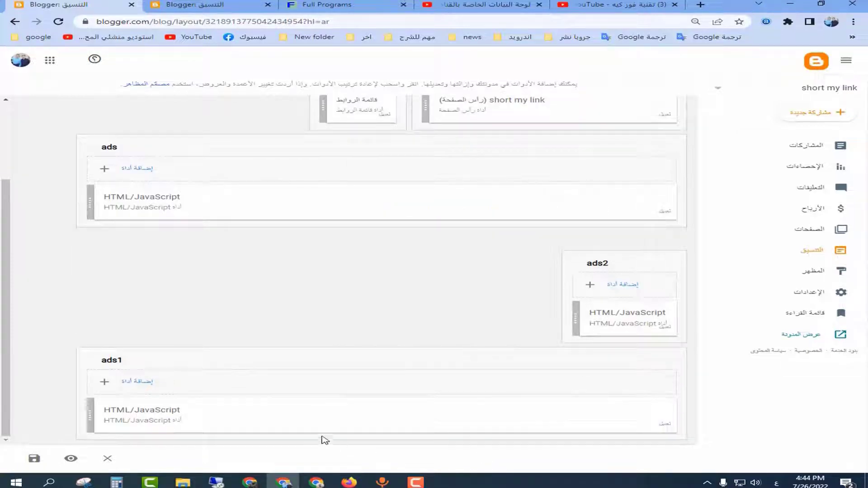
pyautogui.scroll(2, 519, 374)
pyautogui.scroll(-1, 524, 242)
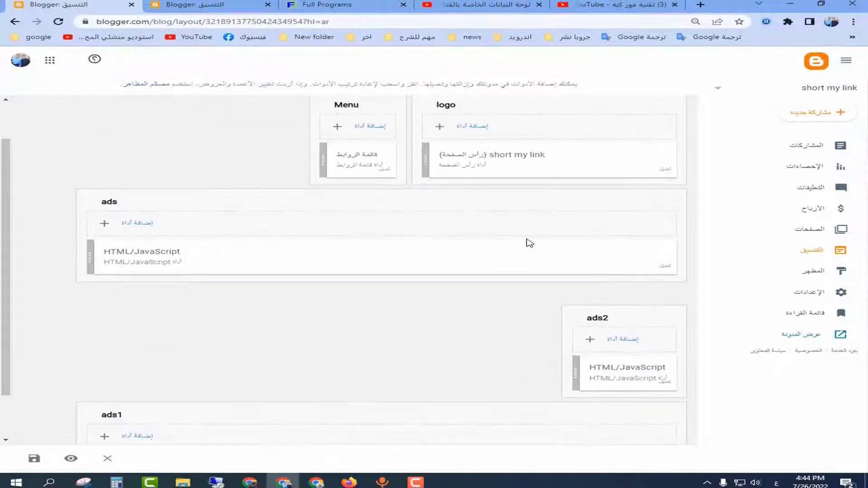
# Replace the code of the HTML/JavaScript gadget in the ads section with the copied Adcash 728x90 banner script and save it.
pyautogui.click(666, 268)
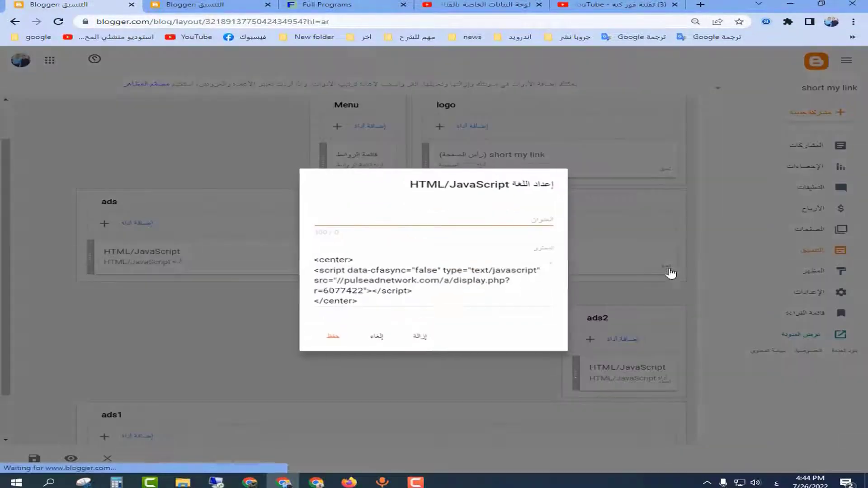
pyautogui.rightClick(392, 282)
pyautogui.click(434, 380)
pyautogui.write('<script data-cfasync="false" type="text/javascript" src="//pulseadnetwork.com/a/display.php?r=6109786"></script>')
pyautogui.click(330, 326)
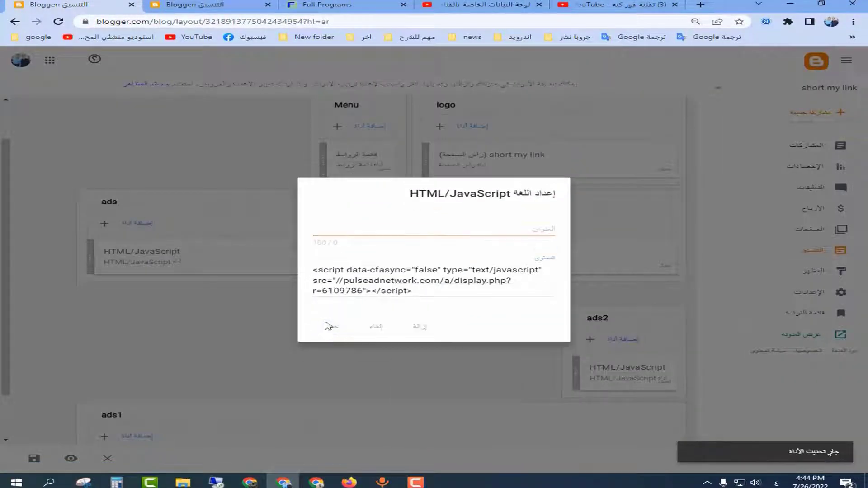
# Replace the code of the HTML/JavaScript gadgets in the ads2 and ads1 sections with the same Adcash banner script and save both.
pyautogui.click(664, 382)
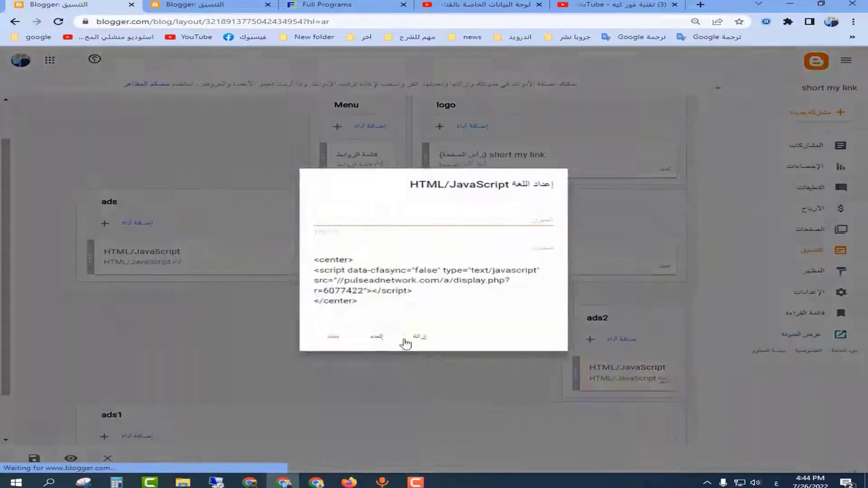
pyautogui.click(330, 337)
pyautogui.click(667, 426)
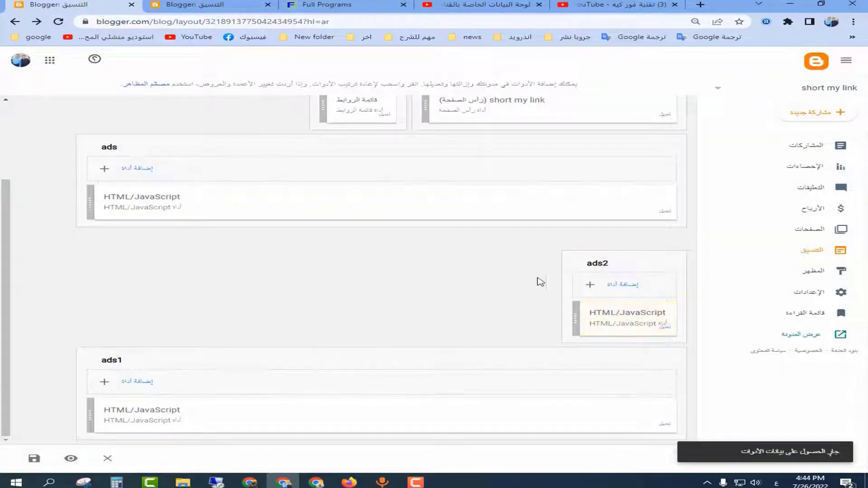
pyautogui.rightClick(381, 272)
pyautogui.click(425, 345)
pyautogui.rightClick(415, 279)
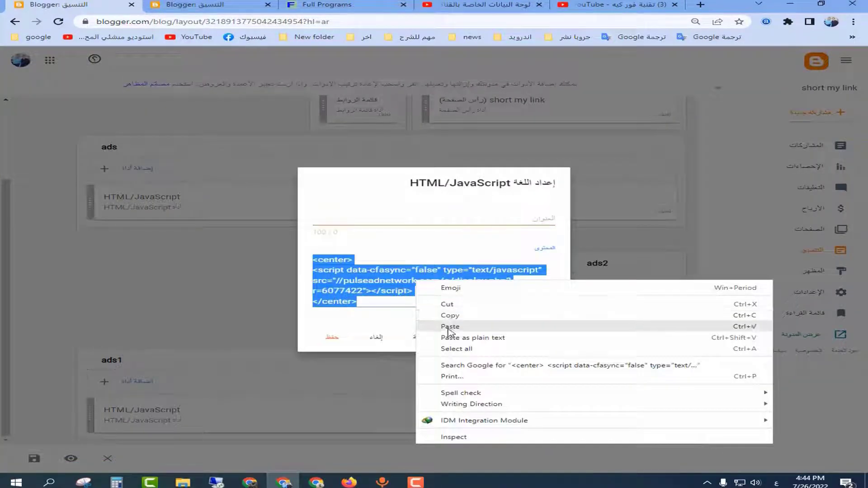
pyautogui.click(445, 326)
pyautogui.click(345, 329)
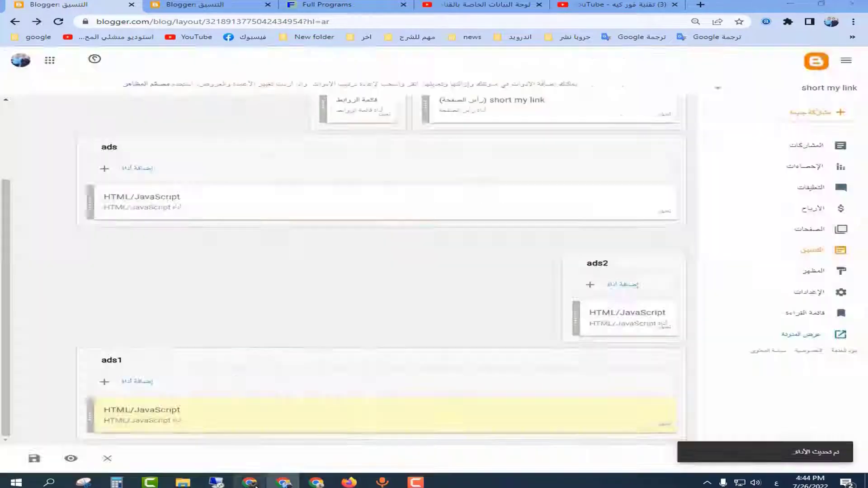
# Switch to Adcash, close the banner zone's code dialog and start a new ad unit in A-ADS.
pyautogui.hotkey('alt', 'Tab')
pyautogui.click(705, 317)
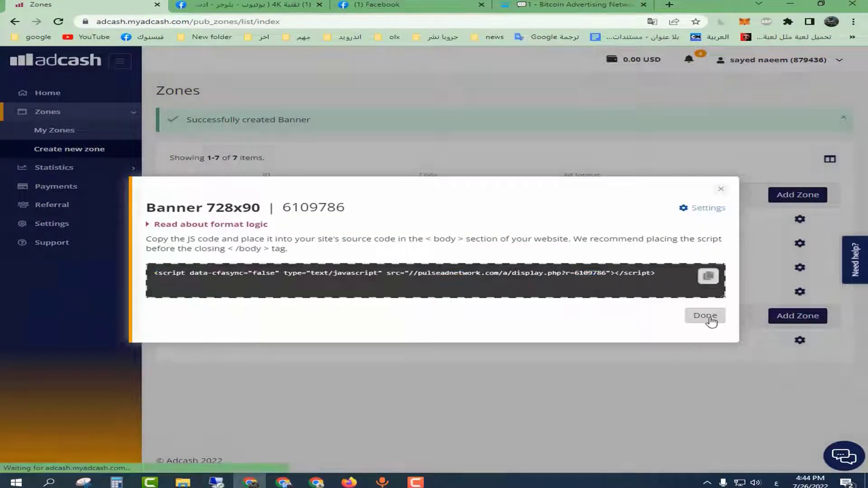
pyautogui.click(527, 4)
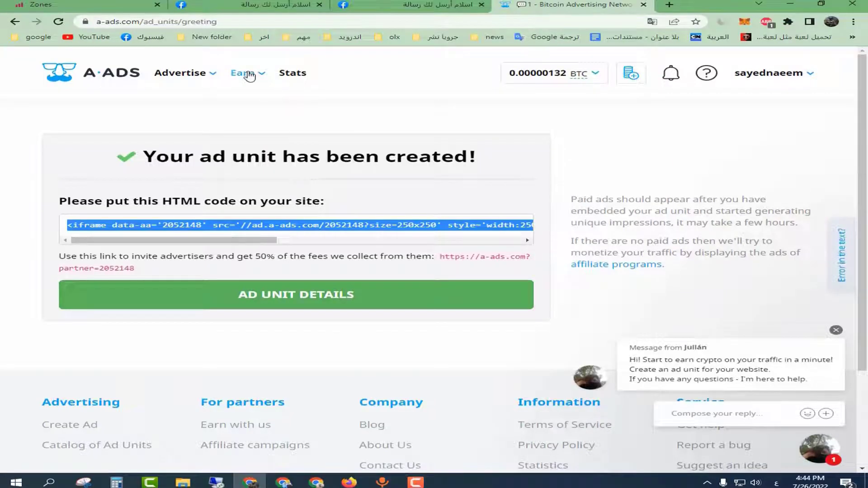
pyautogui.click(250, 76)
pyautogui.click(283, 106)
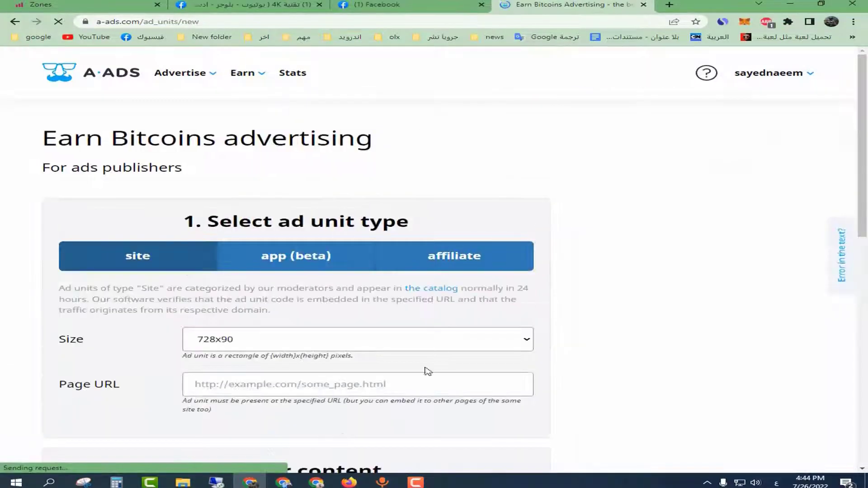
pyautogui.click(283, 482)
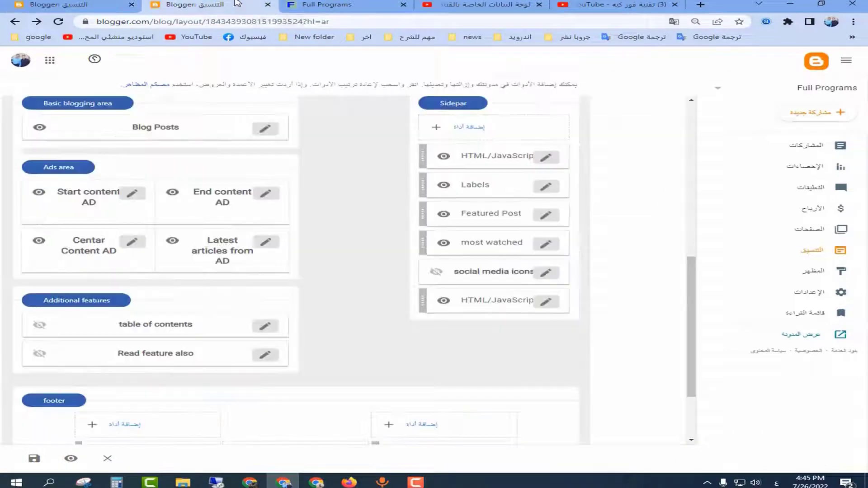
pyautogui.rightClick(258, 22)
pyautogui.hotkey('ctrl', 'c')
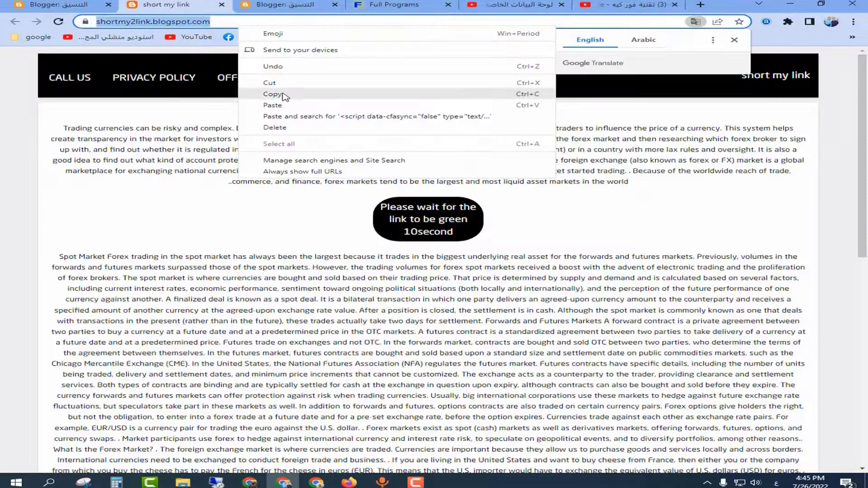
pyautogui.click(284, 88)
pyautogui.click(250, 482)
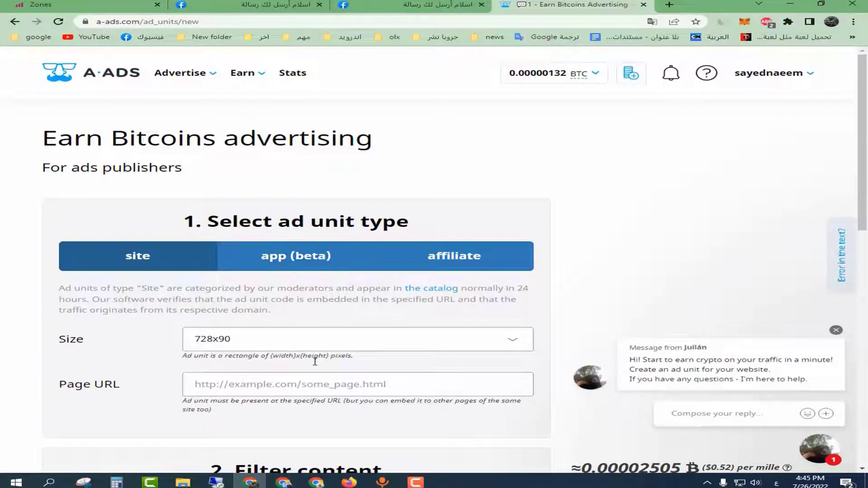
pyautogui.click(289, 386)
pyautogui.rightClick(289, 385)
pyautogui.click(372, 297)
# Complete the reCAPTCHA check and create the 728x90 ad unit with the default content filters.
pyautogui.scroll(-4, 127, 161)
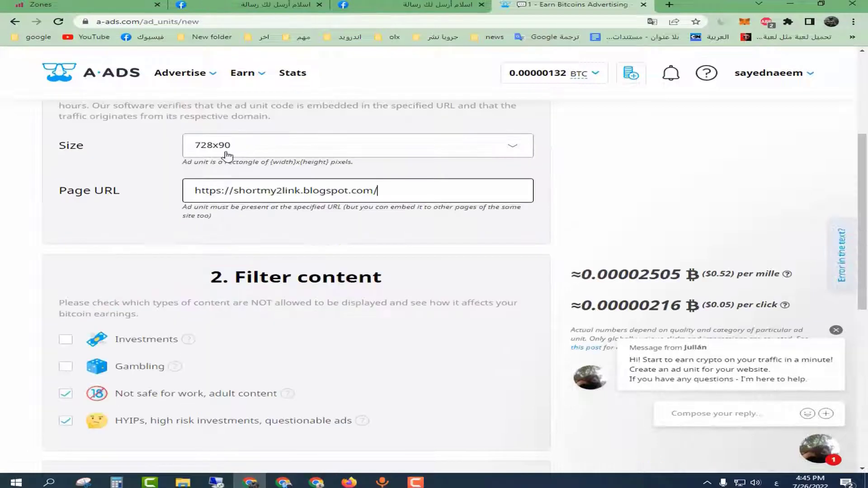
pyautogui.scroll(-5, 286, 217)
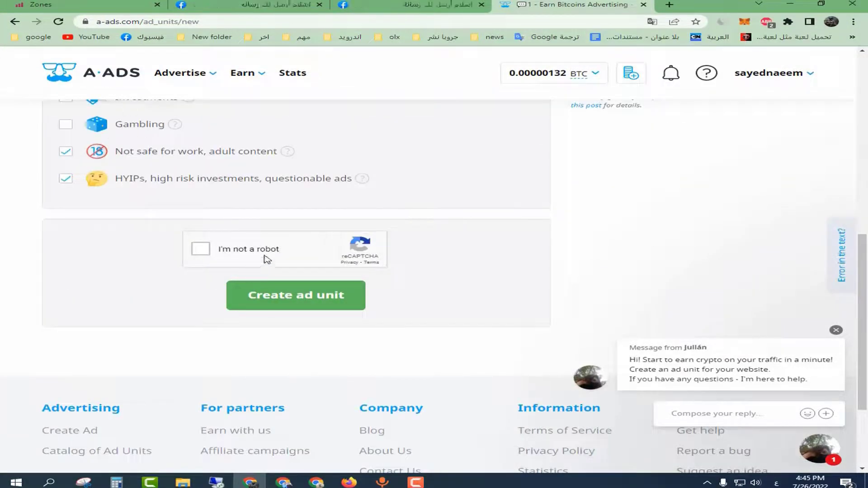
pyautogui.click(200, 249)
pyautogui.click(322, 306)
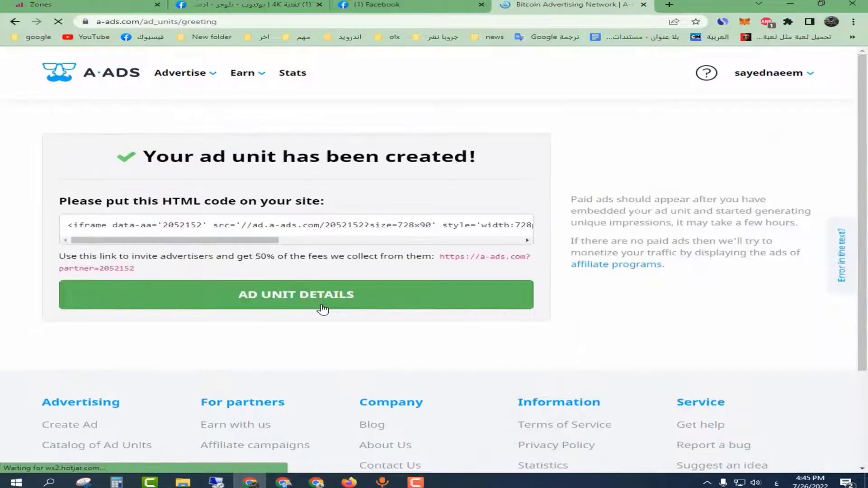
# Switch to Blogger and add an HTML/JavaScript gadget with the A-ADS 728x90 iframe code to the ads section.
pyautogui.click(281, 483)
pyautogui.scroll(1, 577, 193)
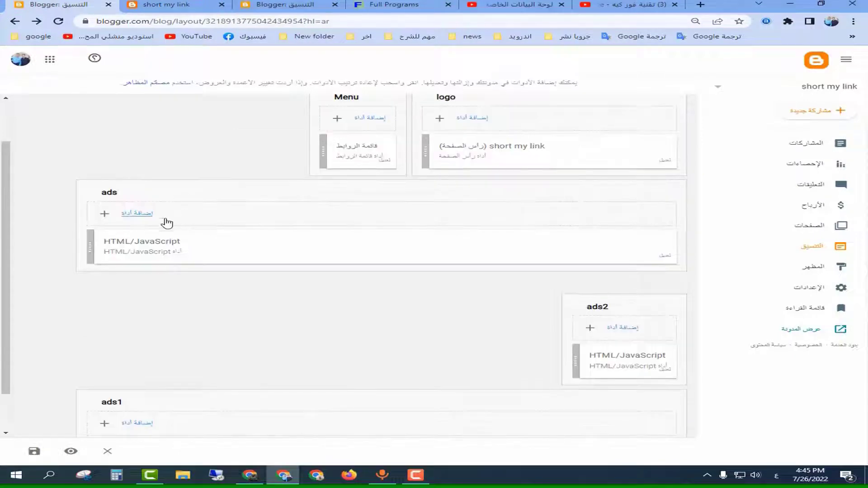
pyautogui.click(153, 217)
pyautogui.click(452, 203)
pyautogui.rightClick(481, 271)
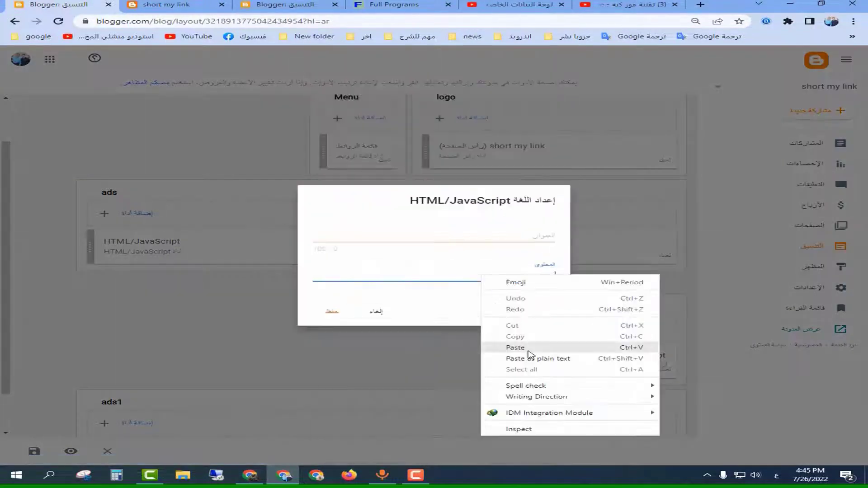
pyautogui.click(507, 347)
pyautogui.click(332, 338)
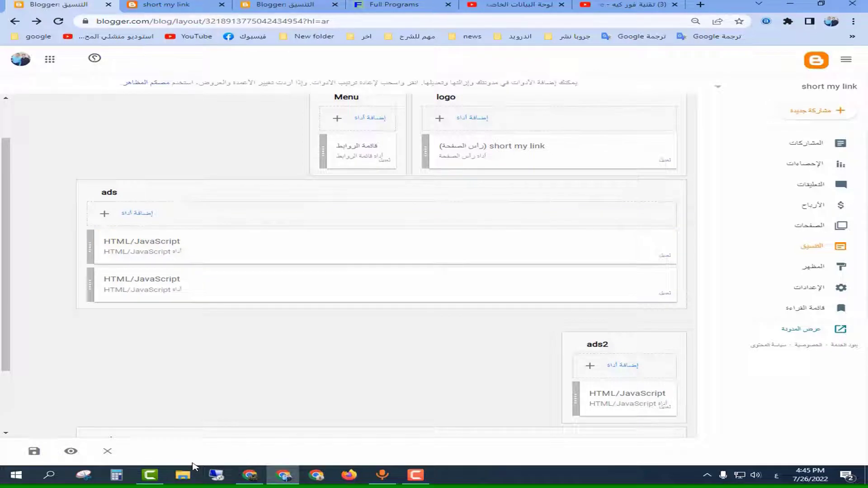
# Open the ad-centering code file in Notepad, paste the A-ADS iframe between its center tags and copy the whole text.
pyautogui.click(183, 475)
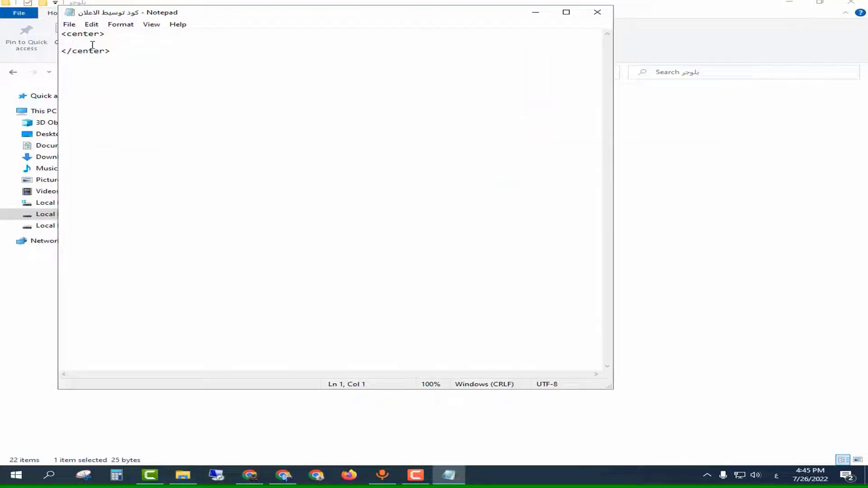
pyautogui.rightClick(92, 45)
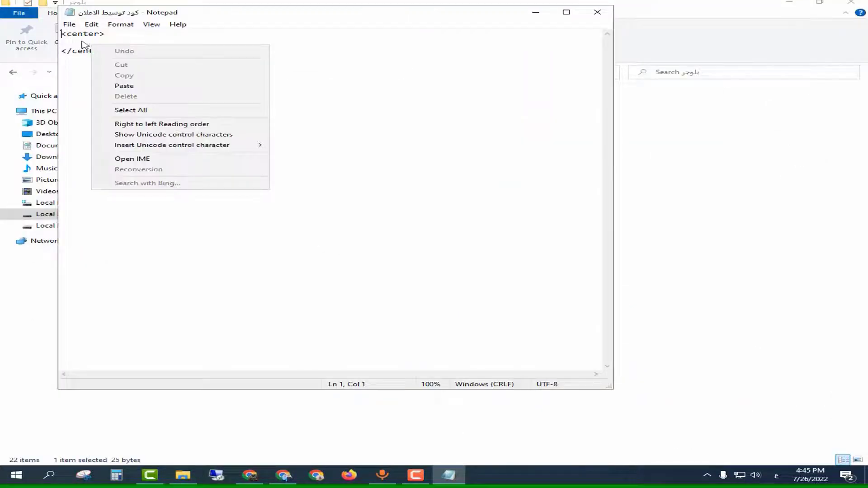
pyautogui.click(82, 43)
pyautogui.rightClick(92, 39)
pyautogui.click(120, 80)
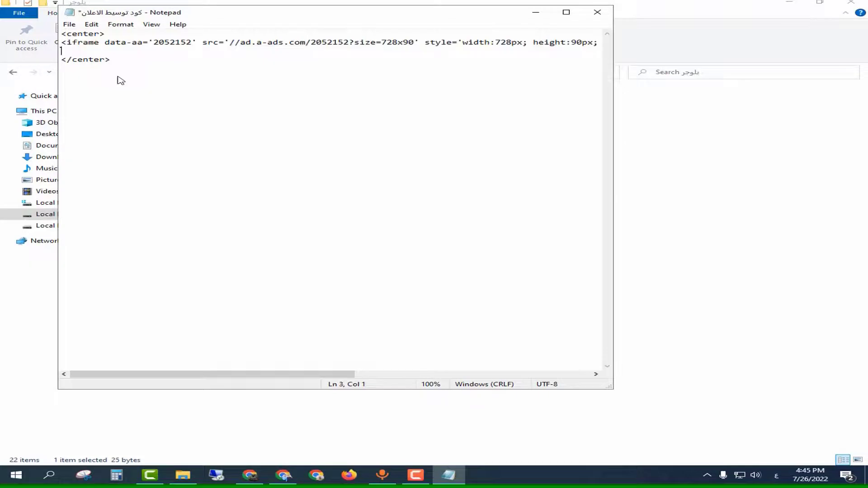
pyautogui.hotkey('ctrl', 'a')
pyautogui.rightClick(167, 83)
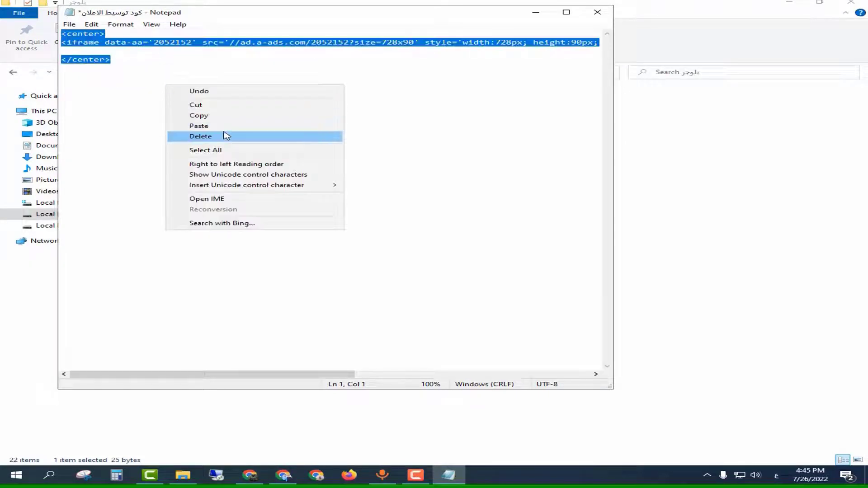
pyautogui.click(224, 119)
# Switch to Blogger, replace the code of the new A-ADS gadget in the ads section with the centered version and save it.
pyautogui.click(284, 474)
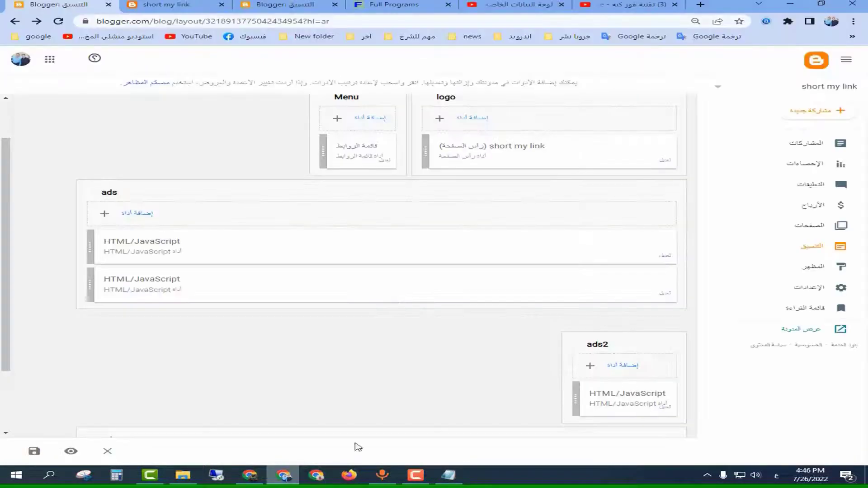
pyautogui.click(670, 256)
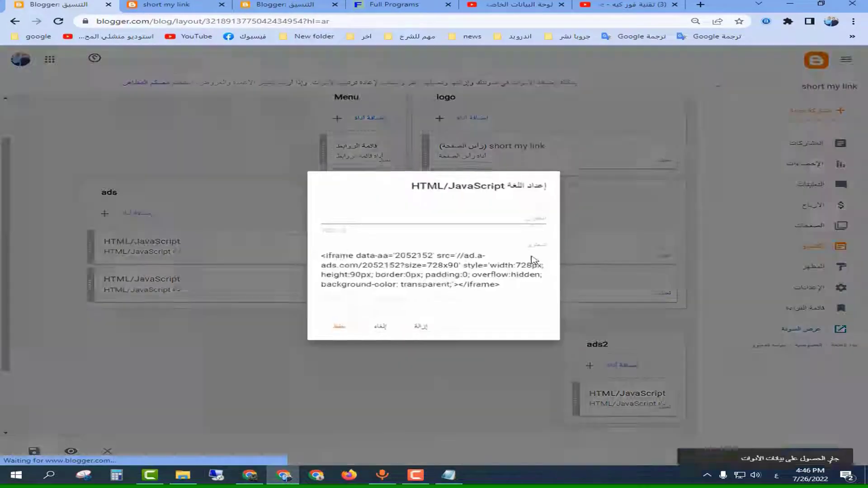
pyautogui.click(407, 256)
pyautogui.hotkey('ctrl', 'a')
pyautogui.rightClick(407, 256)
pyautogui.click(431, 301)
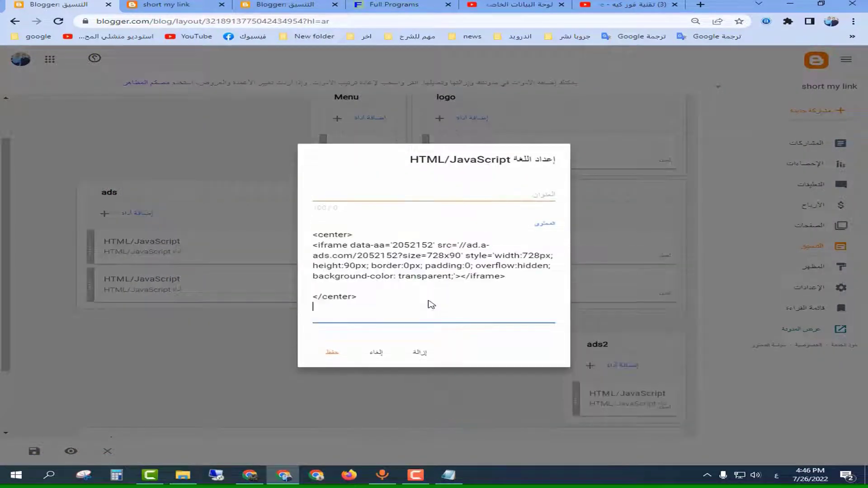
pyautogui.click(332, 352)
# Add an HTML/JavaScript gadget with the centered A-ADS code to the ads2 section and save it.
pyautogui.click(622, 365)
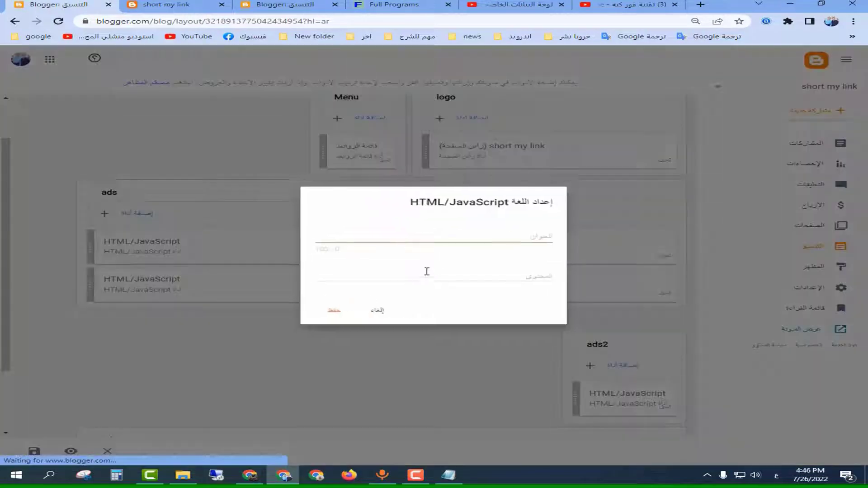
pyautogui.click(427, 271)
pyautogui.rightClick(429, 274)
pyautogui.click(435, 346)
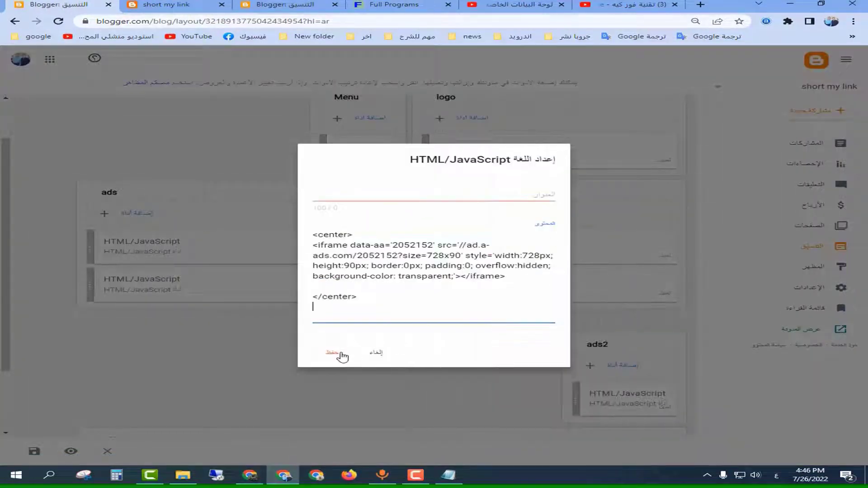
pyautogui.click(333, 354)
# Add an HTML/JavaScript gadget with the centered A-ADS code to the ads1 section and save it.
pyautogui.click(136, 380)
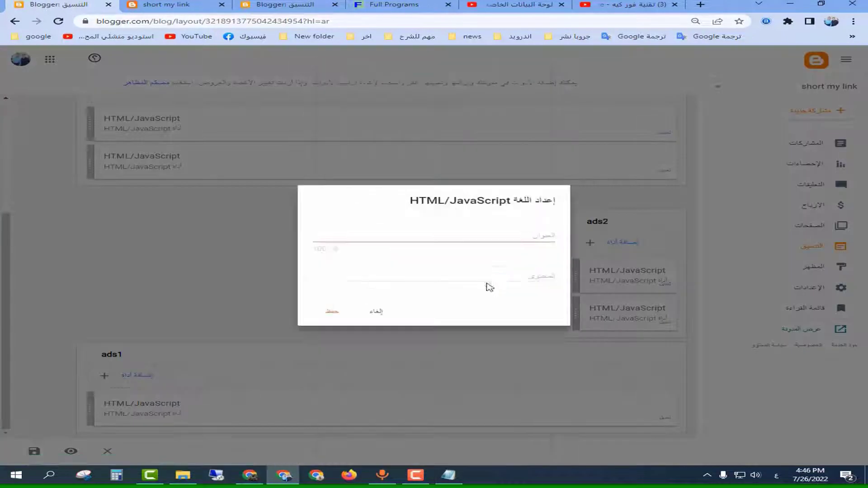
pyautogui.click(499, 276)
pyautogui.rightClick(498, 276)
pyautogui.click(555, 360)
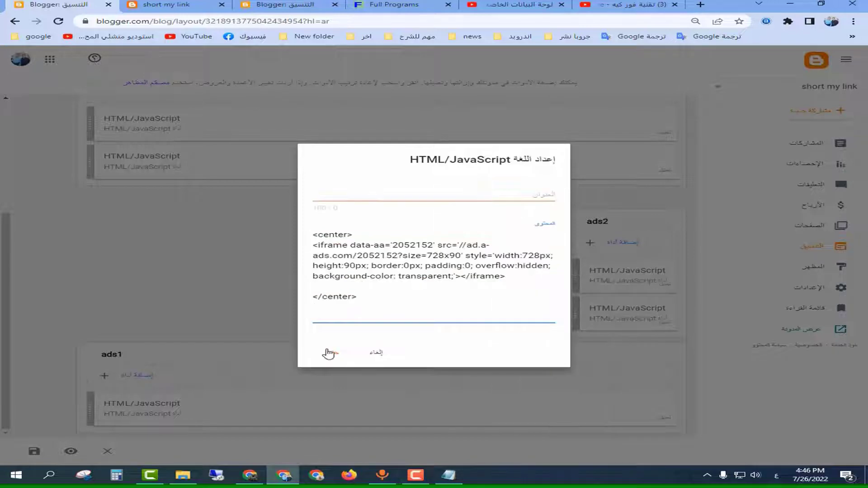
pyautogui.click(331, 353)
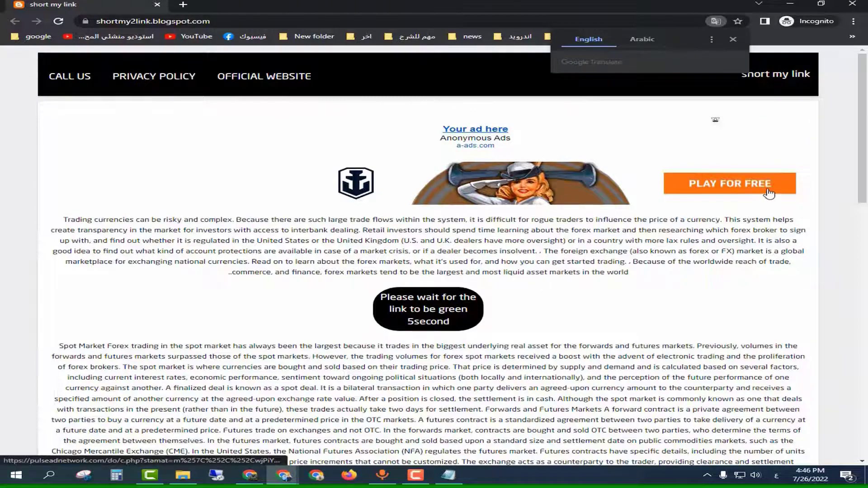
# Check the ad banners along the live short my link page in the incognito window and reload the page.
pyautogui.scroll(-7, 776, 192)
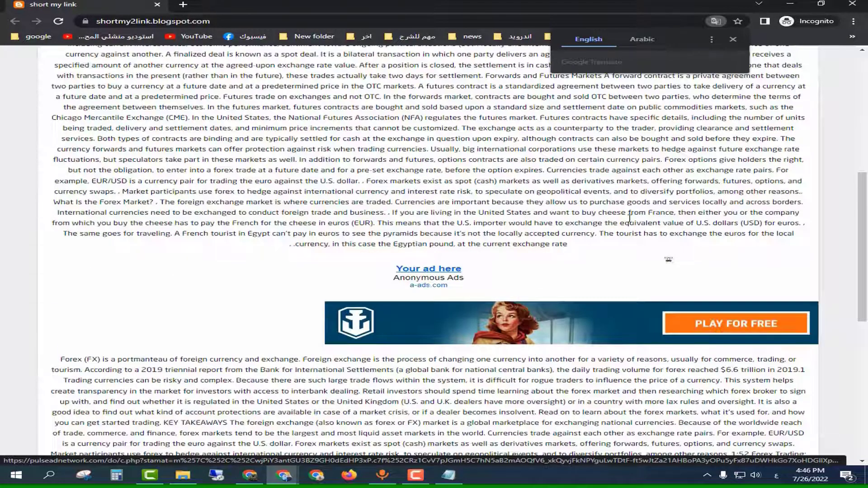
pyautogui.scroll(-4, 721, 301)
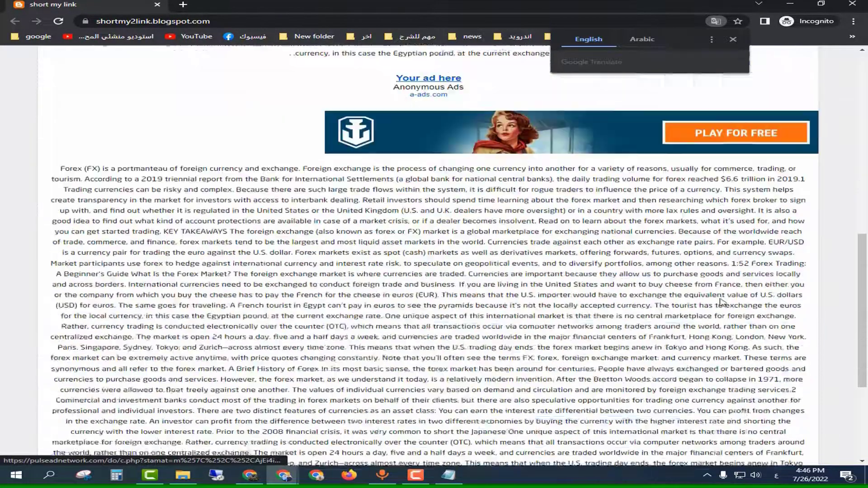
pyautogui.scroll(-4, 721, 302)
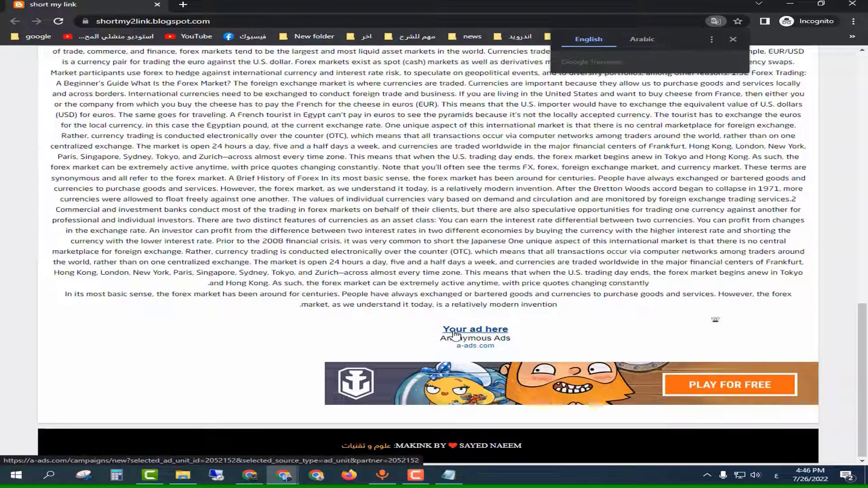
pyautogui.scroll(15, 474, 321)
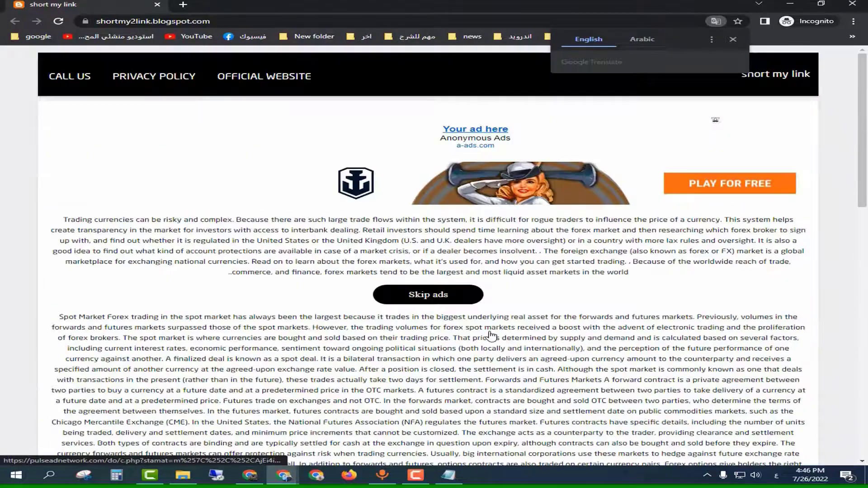
pyautogui.click(54, 24)
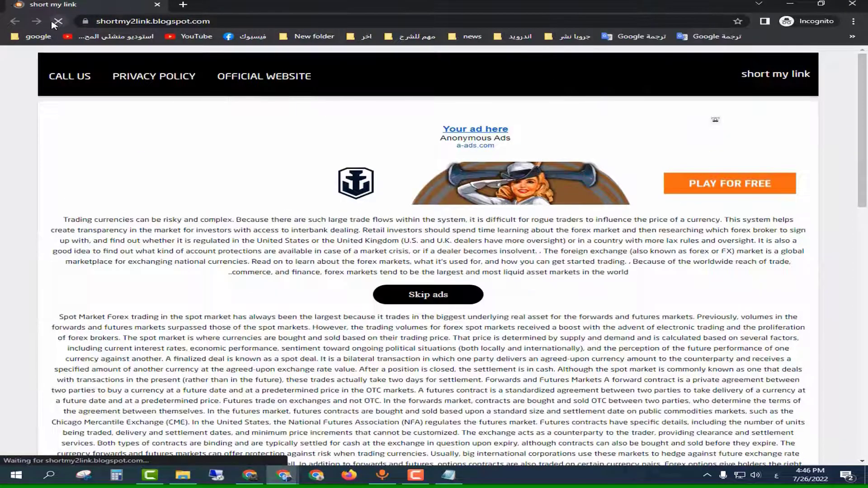
# Check the middle and lower ad banners on the reloaded short my link page.
pyautogui.scroll(-10, 390, 234)
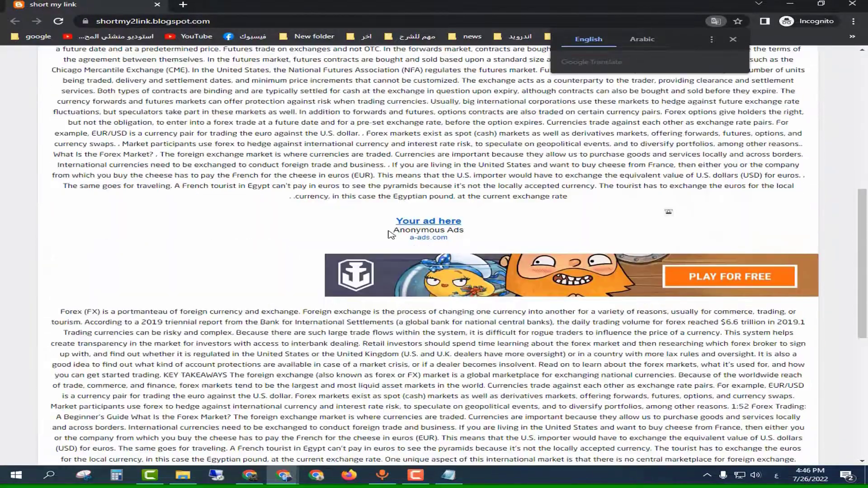
pyautogui.scroll(-1, 389, 234)
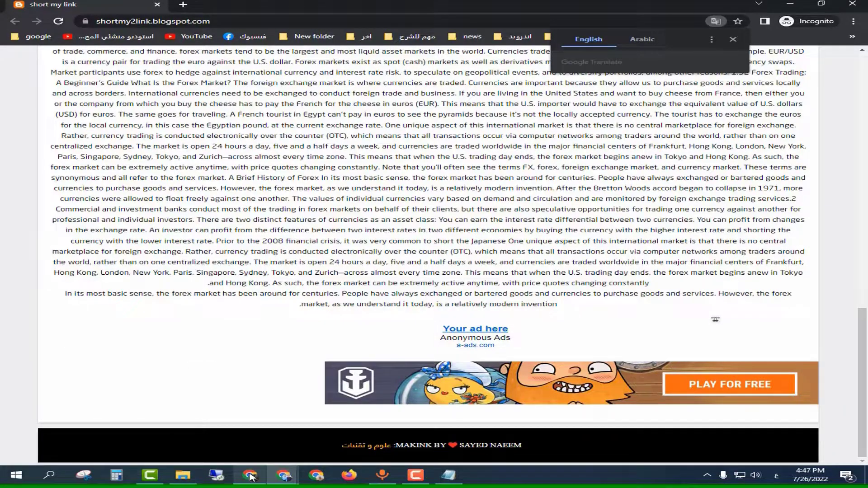
# Switch to the Blogger layout, open the lower HTML/JavaScript gadget of the ads section, copy its Adcash code and clear the content.
pyautogui.click(362, 418)
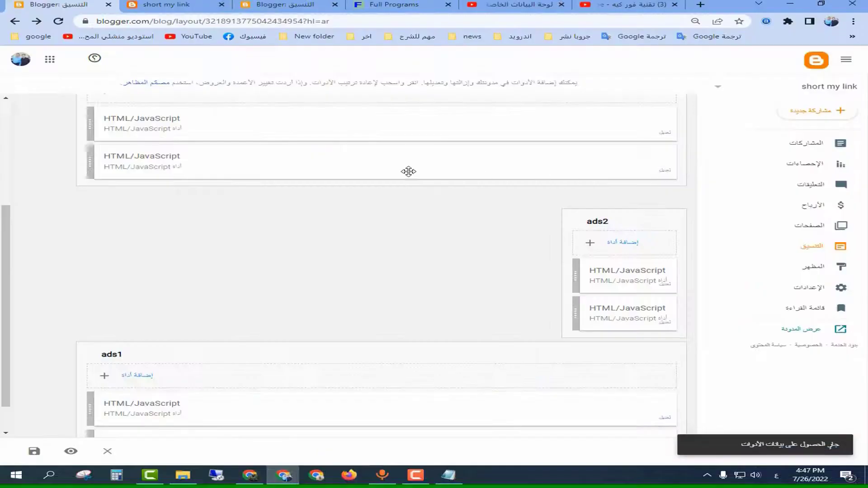
pyautogui.click(408, 171)
pyautogui.rightClick(407, 267)
pyautogui.click(461, 360)
pyautogui.press('BackSpace')
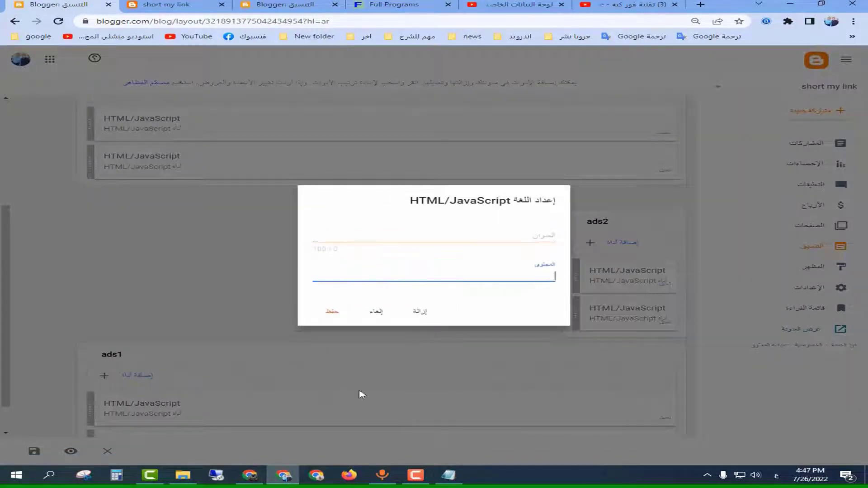
# In Notepad, replace the A-ADS code between the center tags with the copied Adcash script and copy the whole centered code.
pyautogui.click(449, 475)
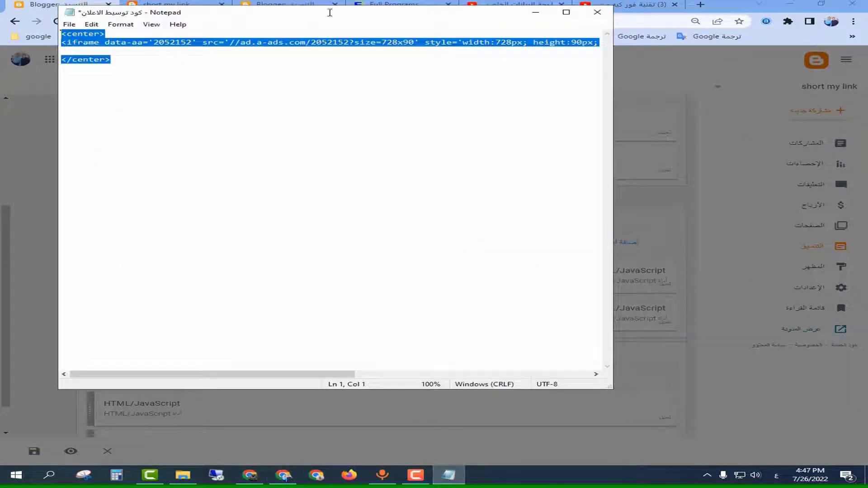
pyautogui.hotkey('ctrl', 'z')
pyautogui.rightClick(108, 42)
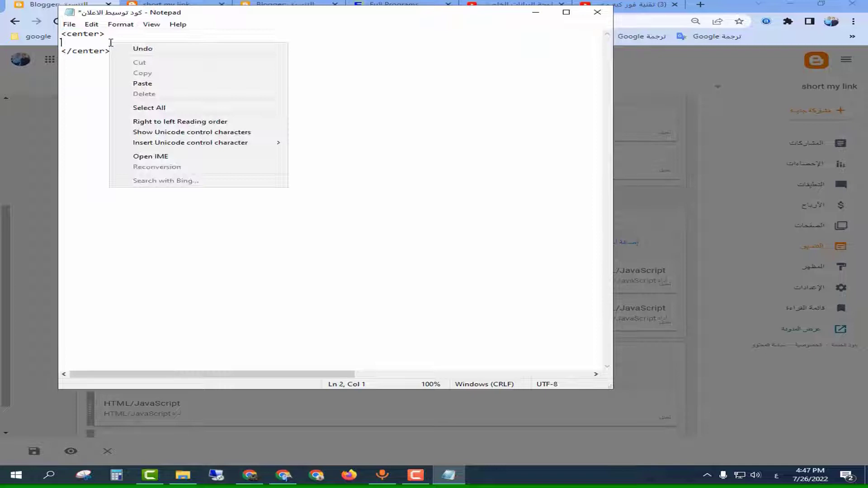
pyautogui.click(138, 85)
pyautogui.moveTo(256, 375)
pyautogui.mouseDown()
pyautogui.moveTo(236, 368)
pyautogui.moveTo(256, 374)
pyautogui.mouseUp()
pyautogui.rightClick(159, 93)
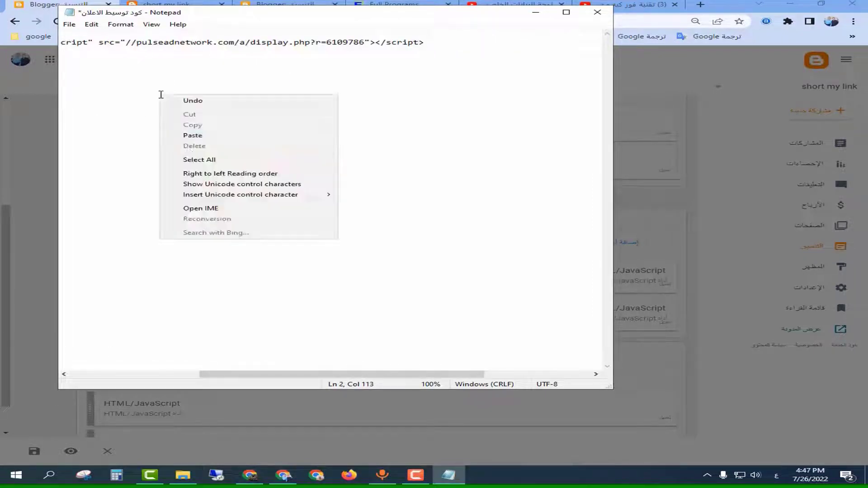
pyautogui.click(194, 159)
# Paste the centered Adcash code into the emptied HTML/JavaScript gadget in Blogger and save it.
pyautogui.click(536, 13)
pyautogui.rightClick(512, 271)
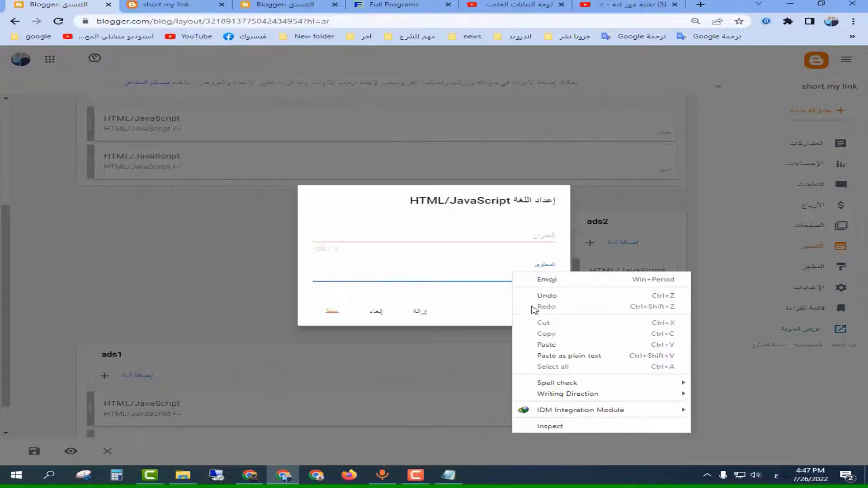
pyautogui.click(546, 345)
pyautogui.click(330, 342)
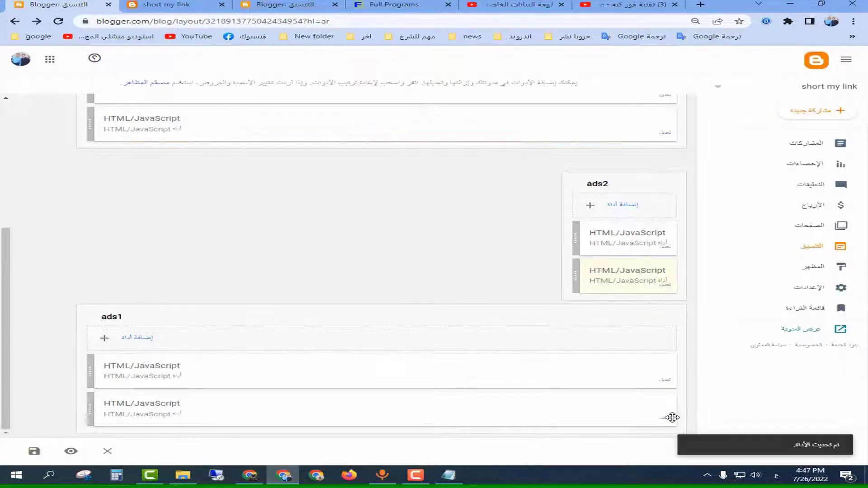
# Replace the Adcash script in the lower HTML/JavaScript gadget of the ads1 section with the centered version and save it.
pyautogui.click(663, 418)
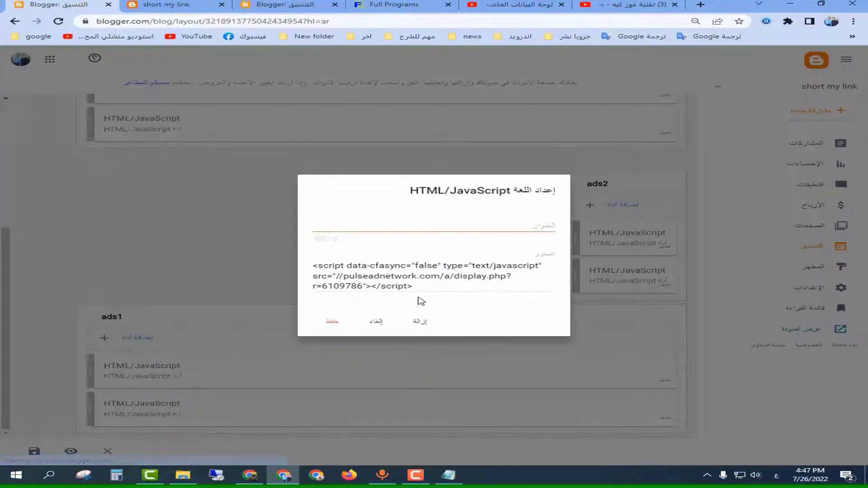
pyautogui.click(412, 284)
pyautogui.rightClick(410, 284)
pyautogui.click(435, 376)
pyautogui.rightClick(417, 277)
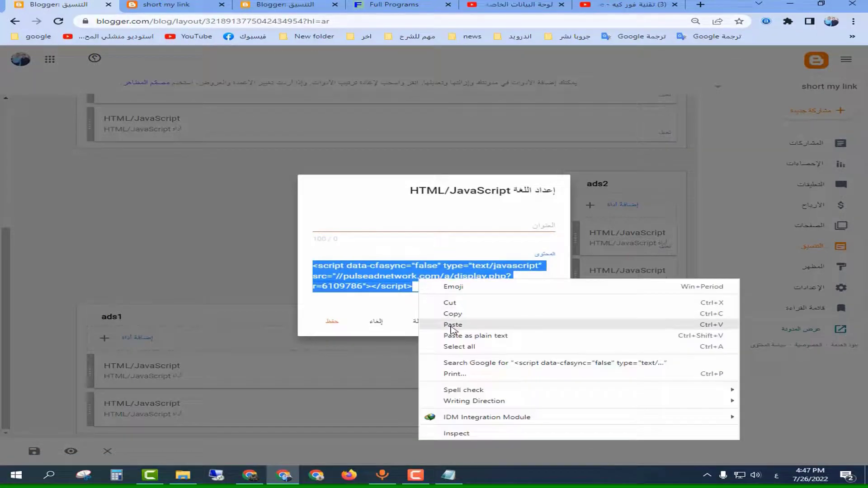
pyautogui.click(436, 327)
pyautogui.click(332, 342)
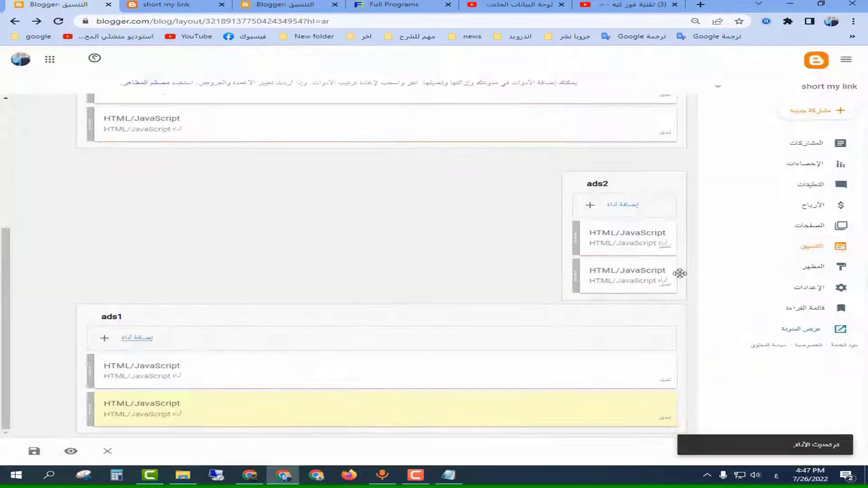
# Open the live short my link blog and check how the Adcash and A-ADS banners are aligned along the page.
pyautogui.click(820, 144)
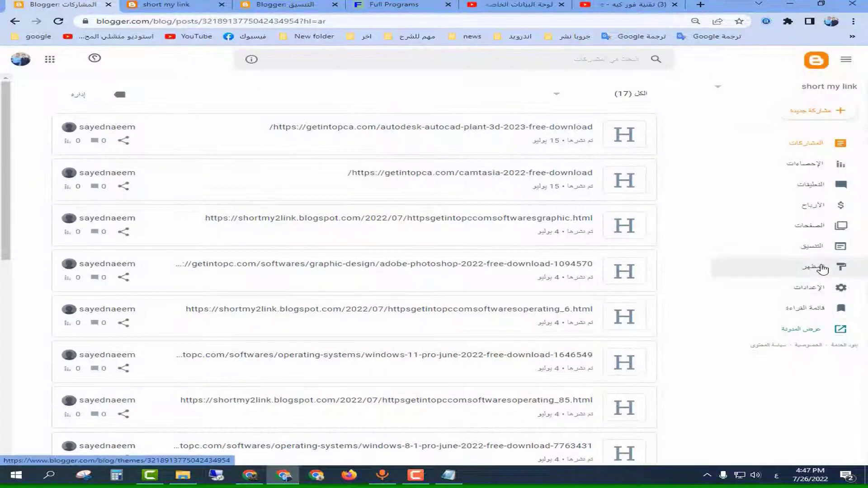
pyautogui.click(822, 268)
pyautogui.click(810, 333)
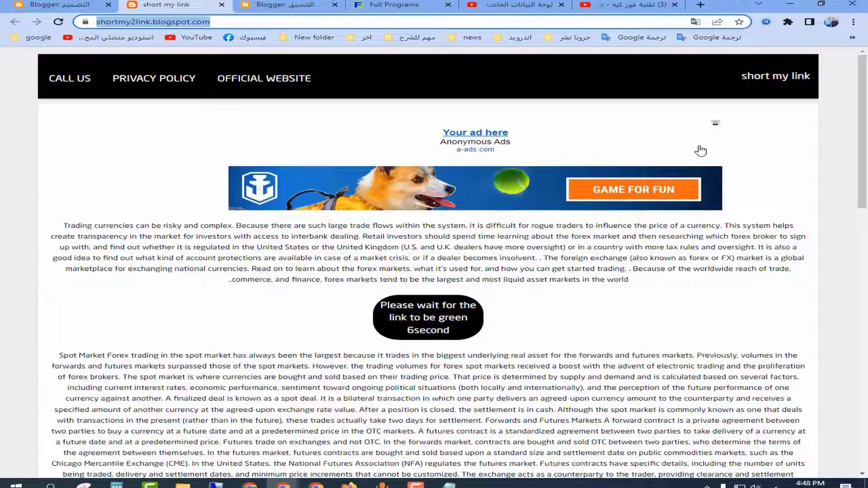
pyautogui.scroll(-8, 523, 156)
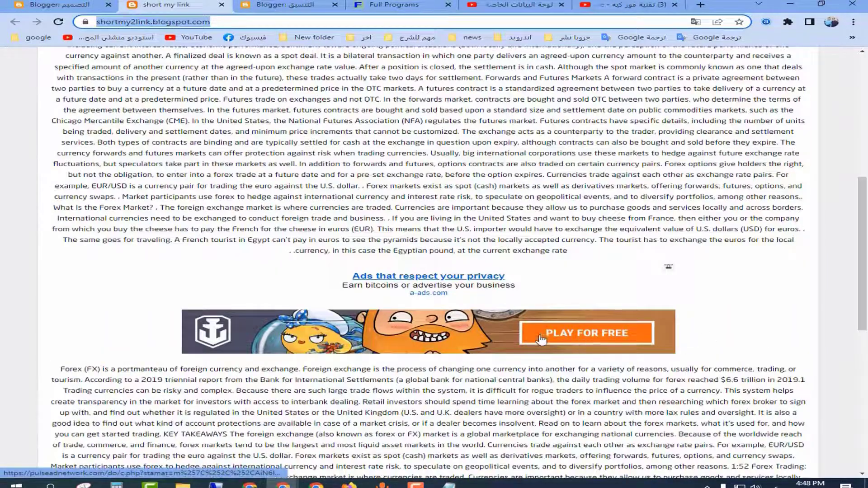
pyautogui.scroll(-9, 522, 338)
pyautogui.scroll(17, 522, 338)
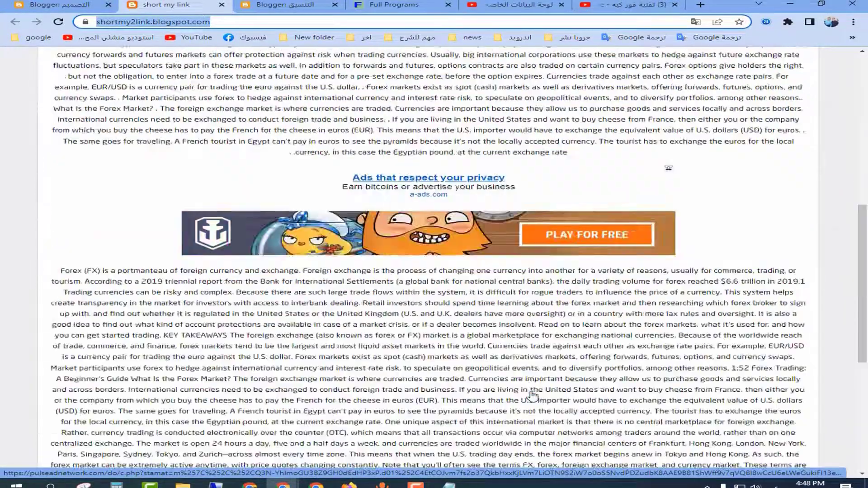